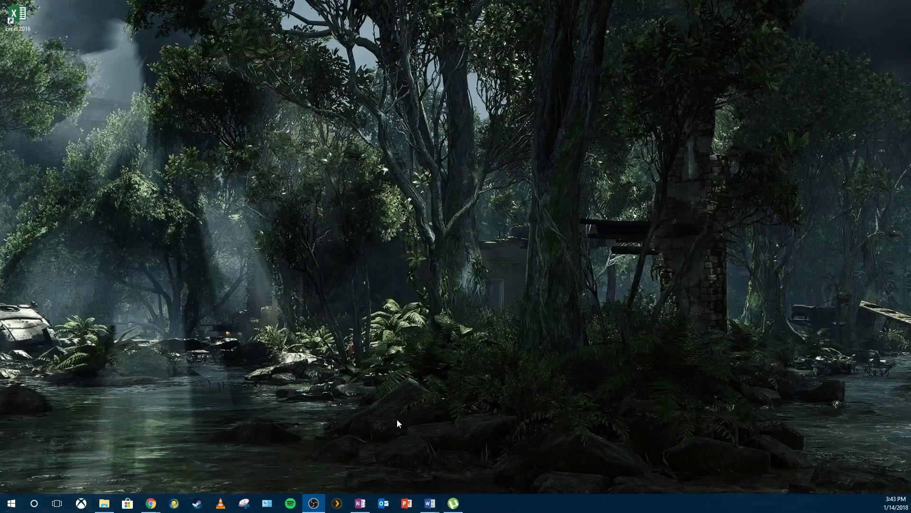
- Start Excel with a blank workbook and enter the author's title and surname in cell A1
click(24, 22)
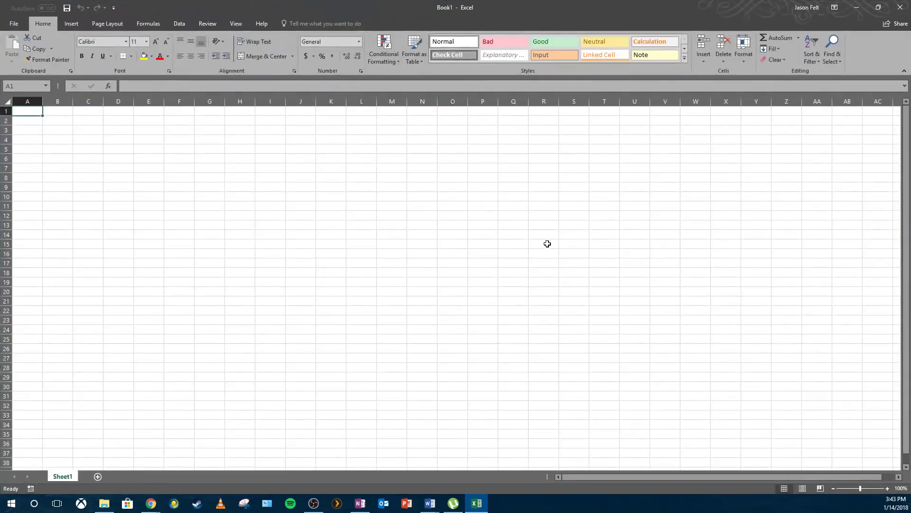
click(547, 244)
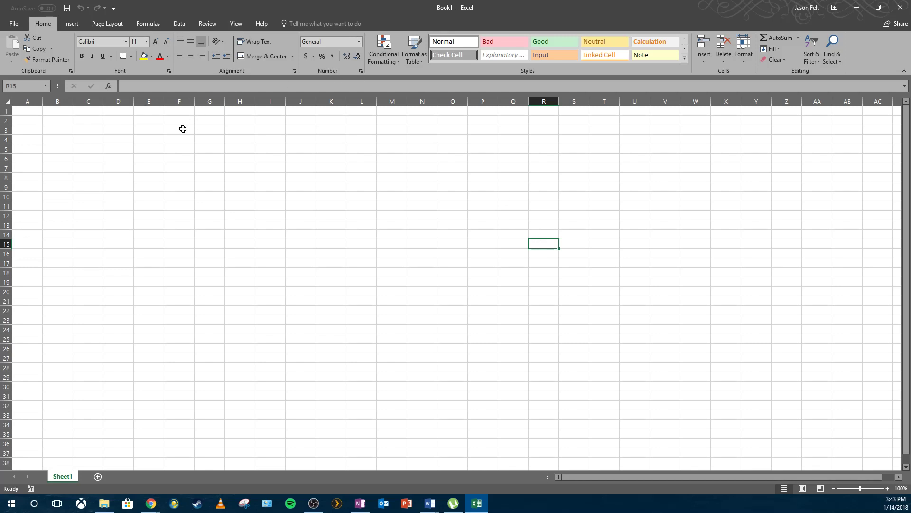
click(47, 142)
click(28, 126)
click(27, 110)
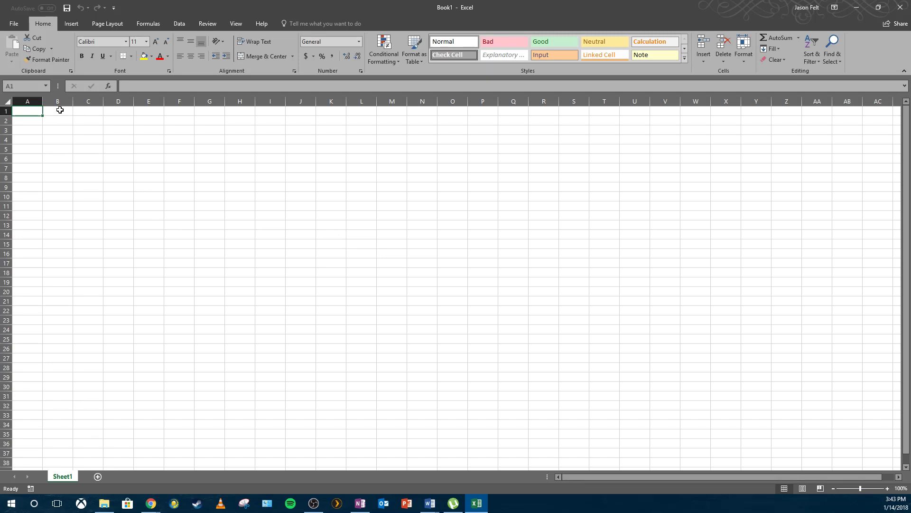
text(Mr. Felt)
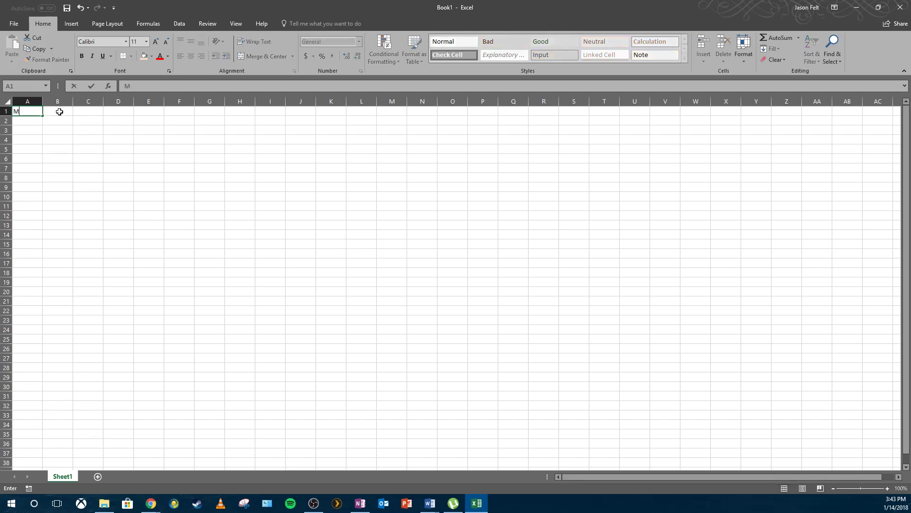
key(Return)
- Insert the TODAY function from the date and time function library into cell C1
click(60, 112)
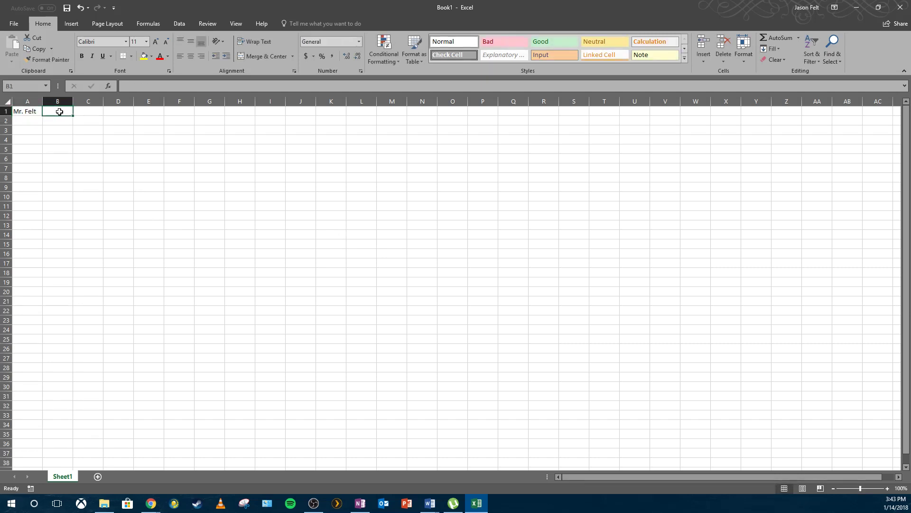
click(85, 113)
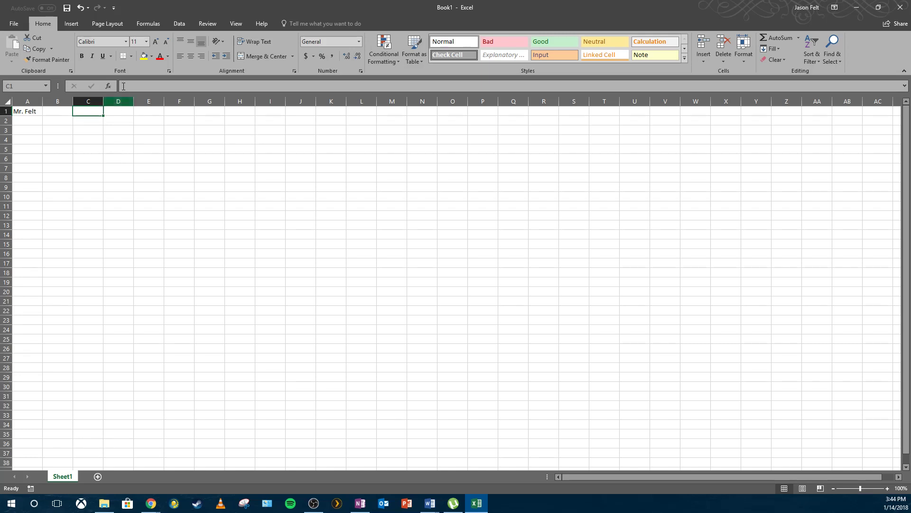
click(133, 83)
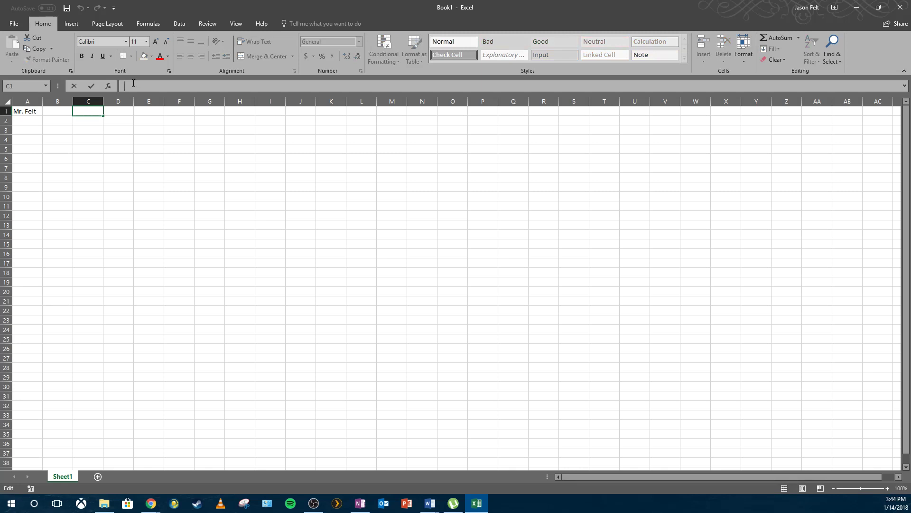
click(162, 24)
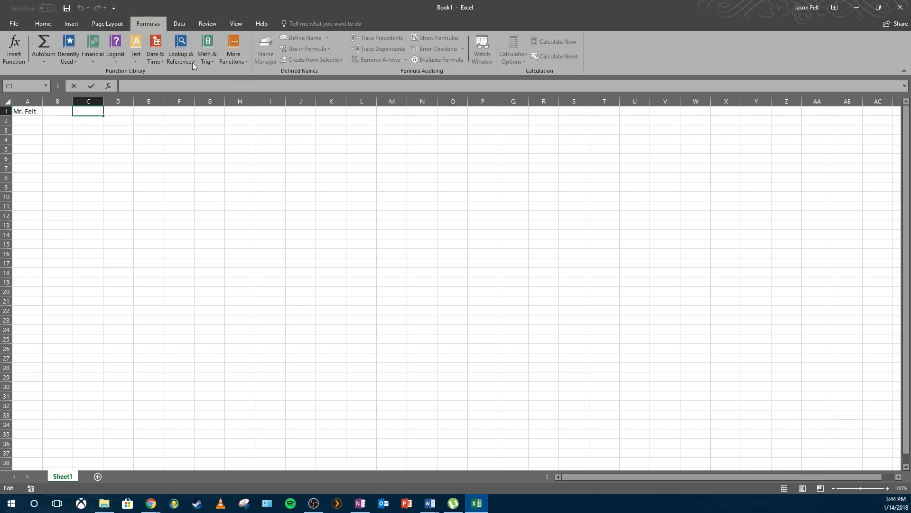
click(148, 59)
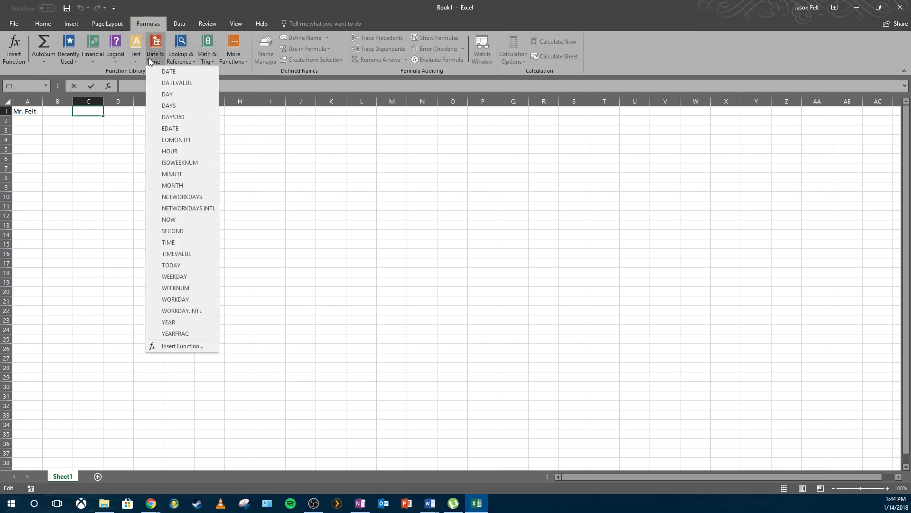
click(170, 265)
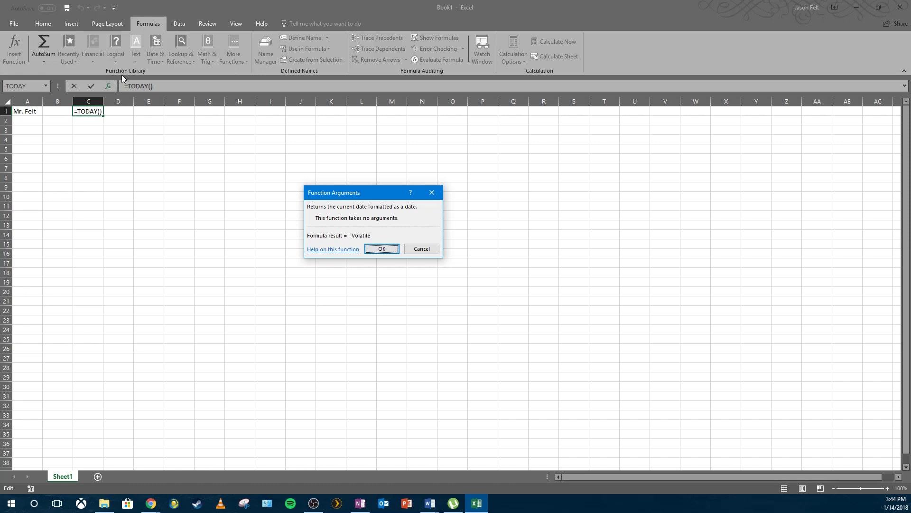
click(386, 251)
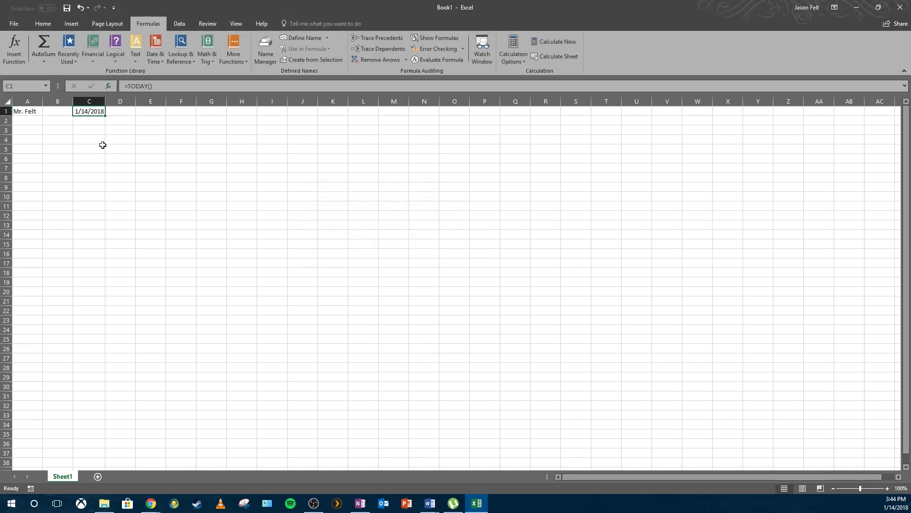
- Clear the date in cell C1 and insert the TODAY function from the function library again
click(95, 124)
click(89, 110)
key(Delete)
click(155, 53)
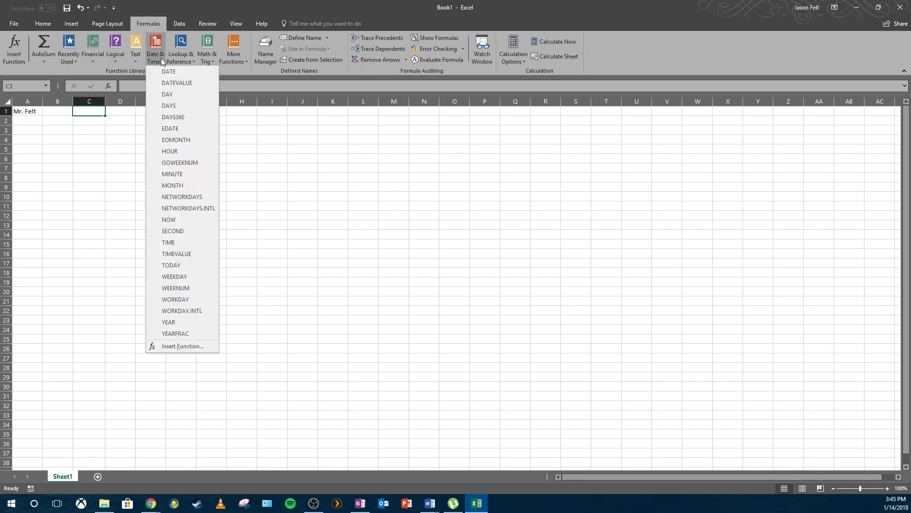
click(176, 265)
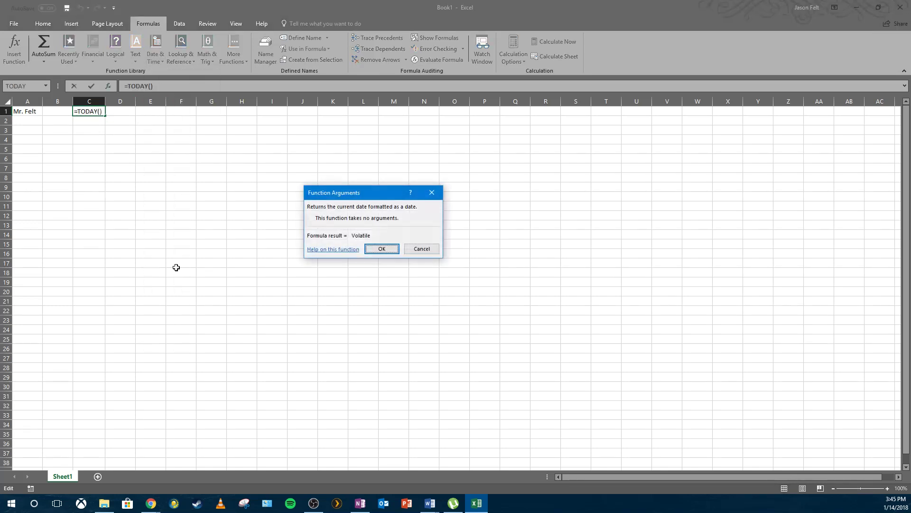
click(378, 250)
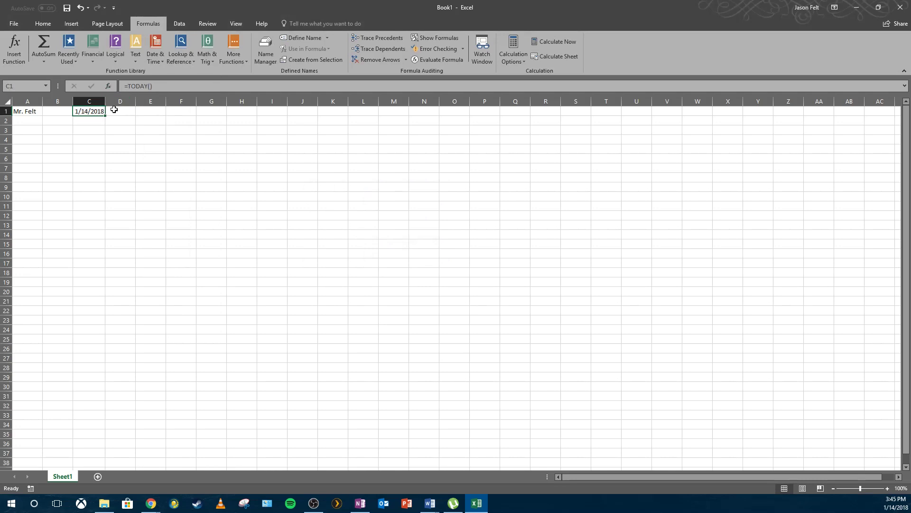
- Clear cell C1 and write the formula =TODAY() directly into it
key(Delete)
text(=T)
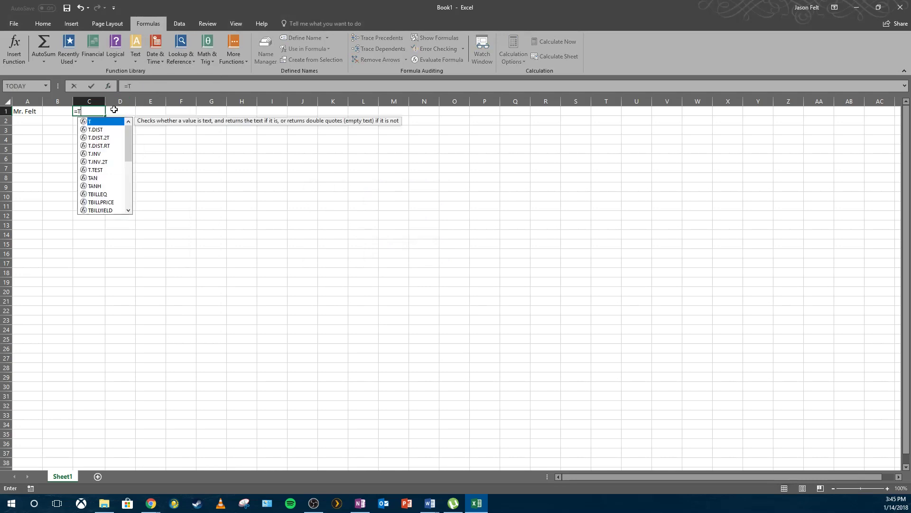
text(ODAY())
key(Return)
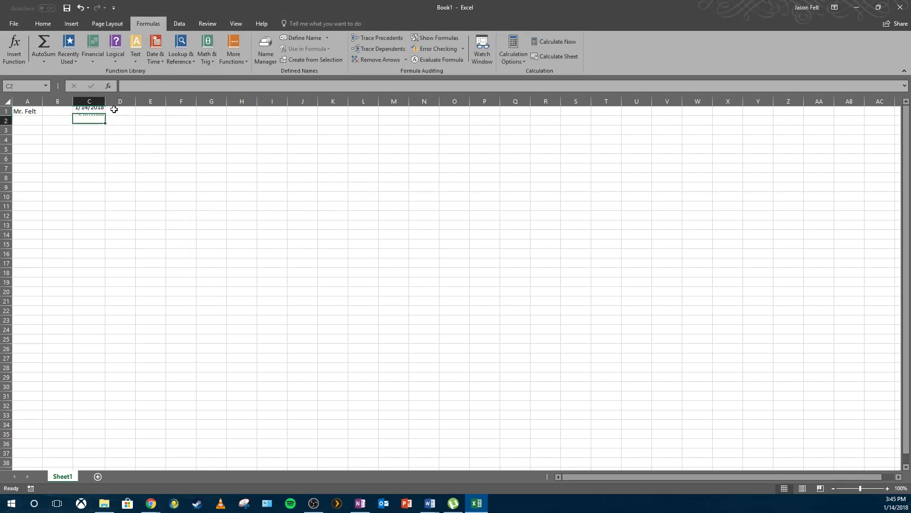
click(88, 111)
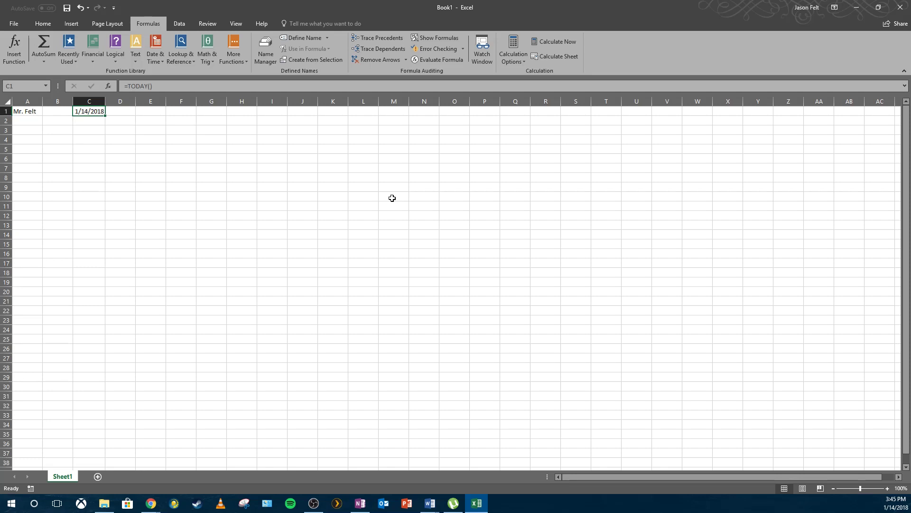
- Enter the label "Addition" in cell A3 and apply the Heading 3 cell style to it
click(35, 128)
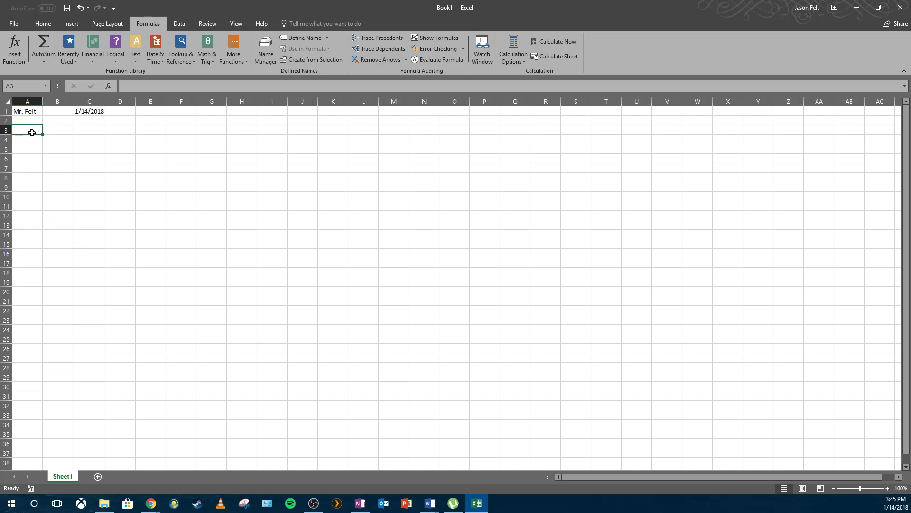
text(Addition)
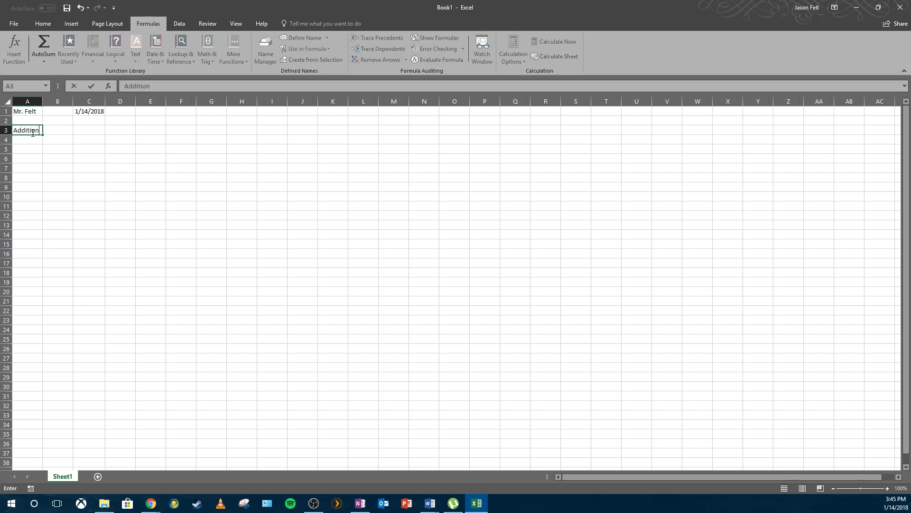
key(Return)
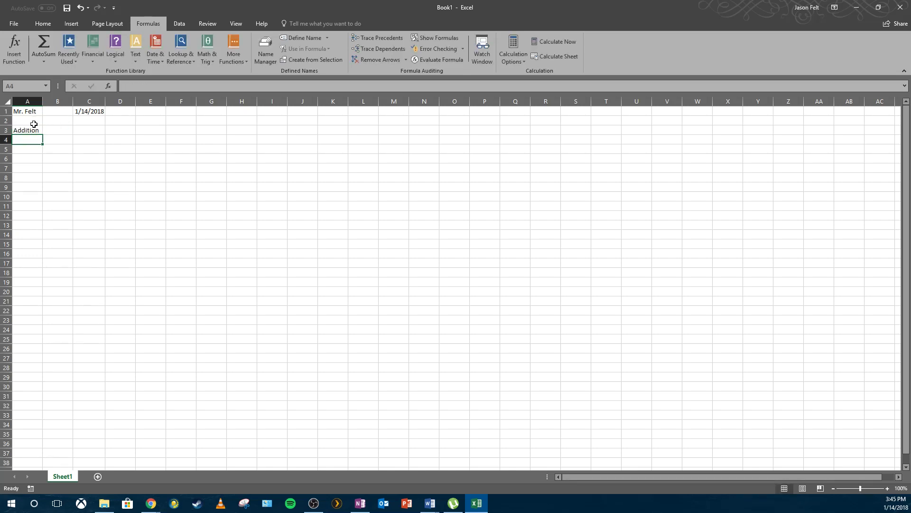
click(30, 129)
click(43, 25)
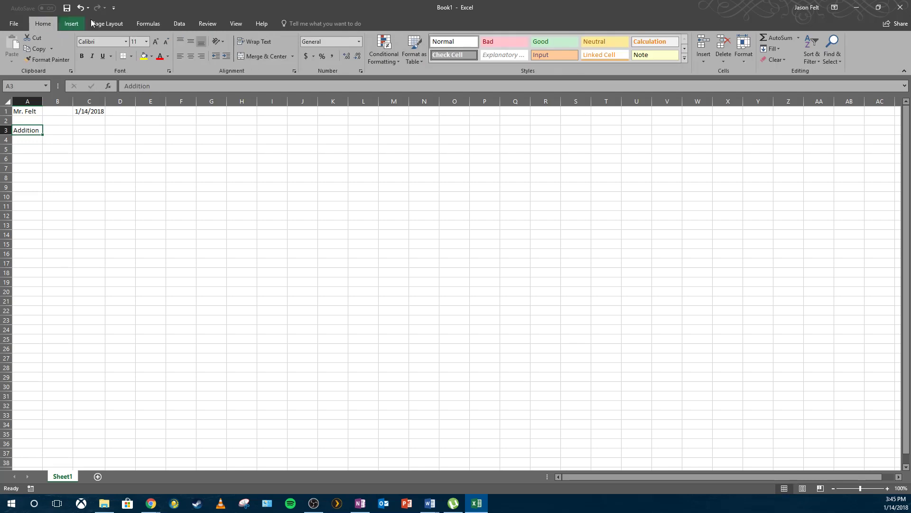
click(691, 61)
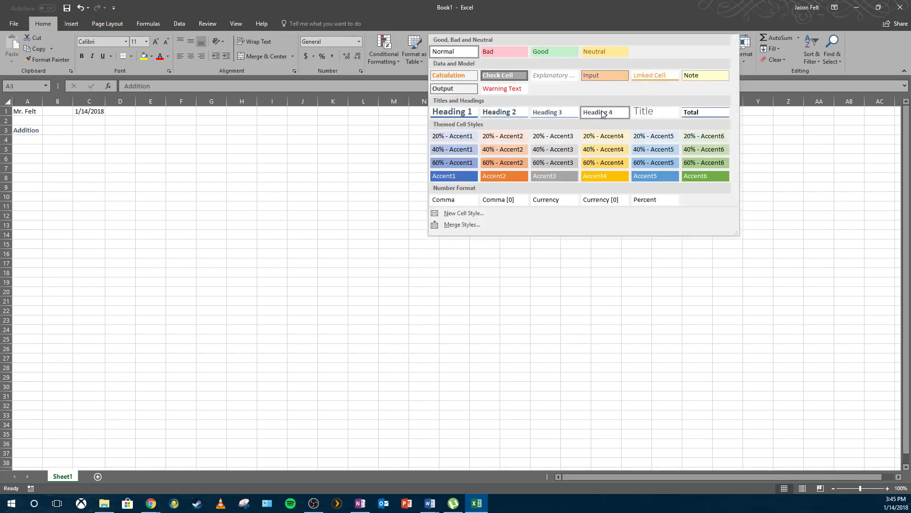
click(568, 115)
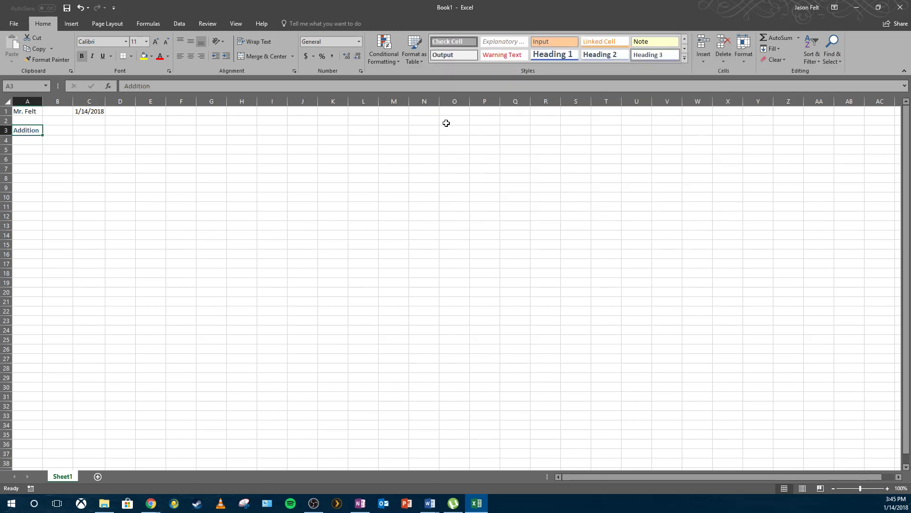
- Enter 45 in cell A4 and 60 in cell B4 as the numbers under the Addition heading
click(30, 142)
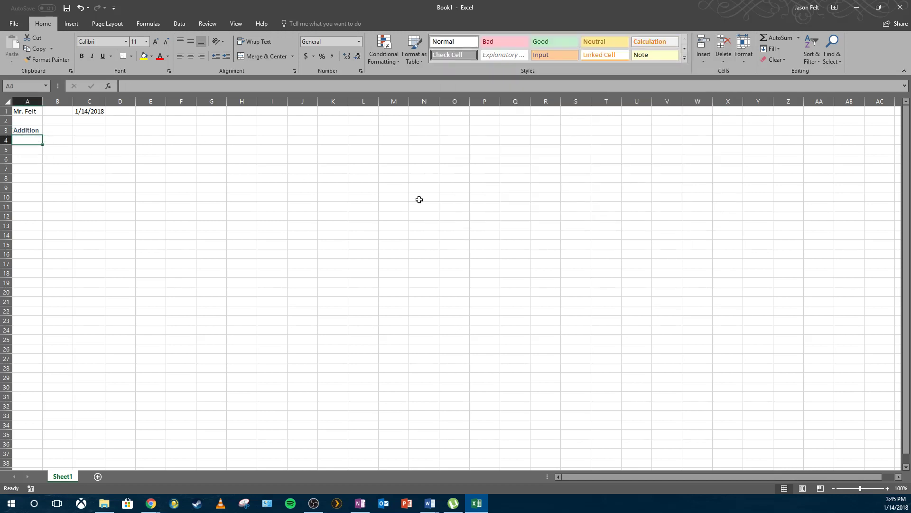
click(82, 134)
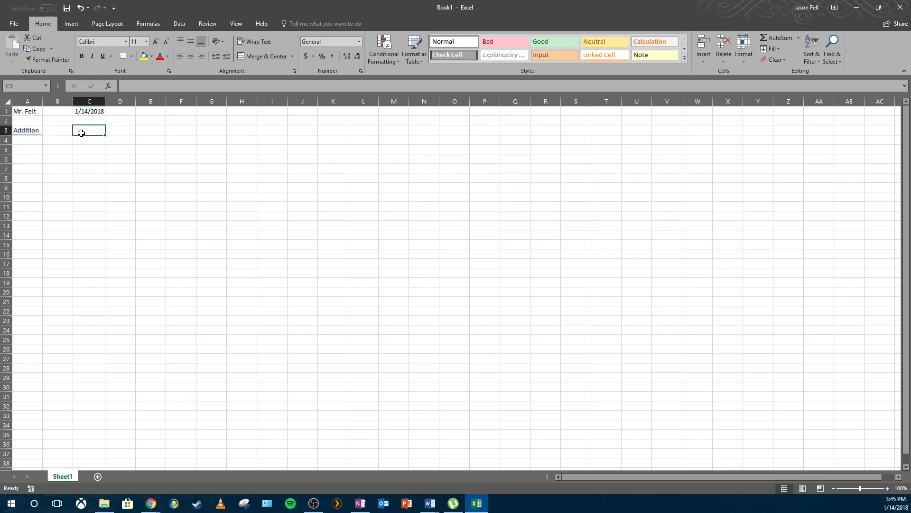
click(20, 139)
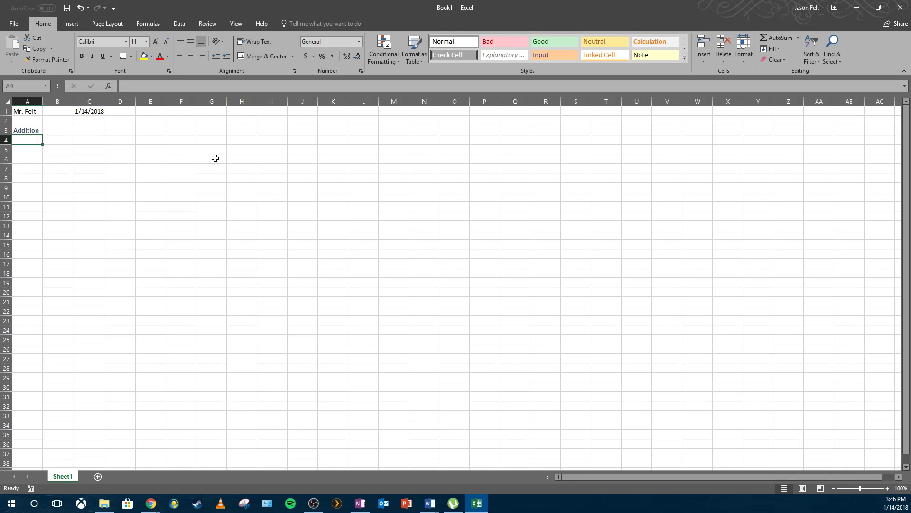
text(45)
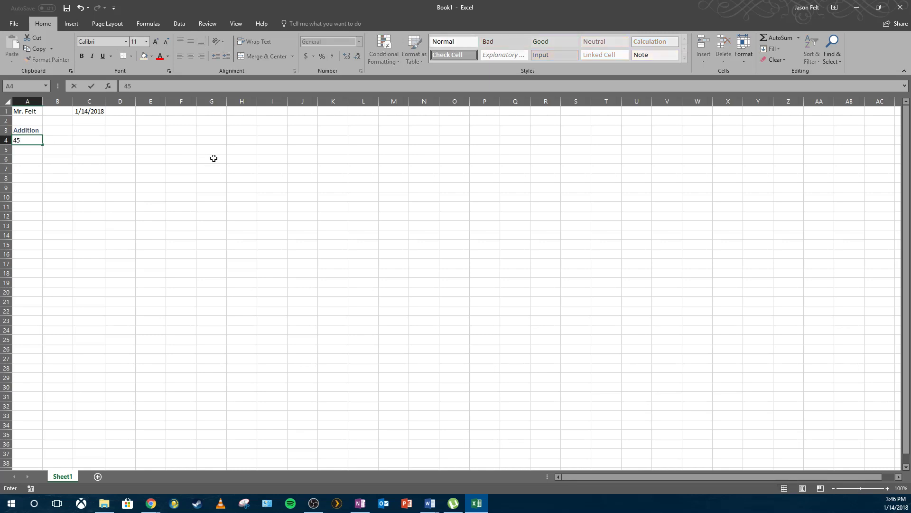
click(48, 153)
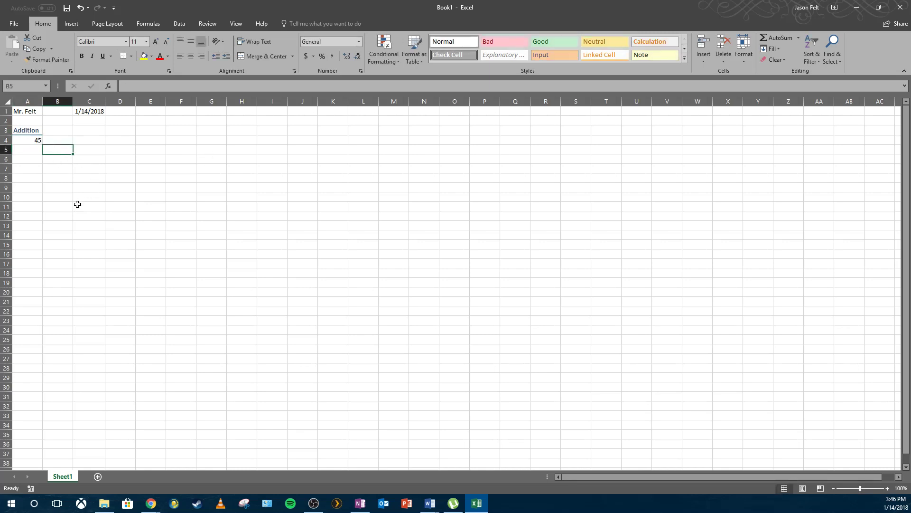
click(46, 139)
text(60)
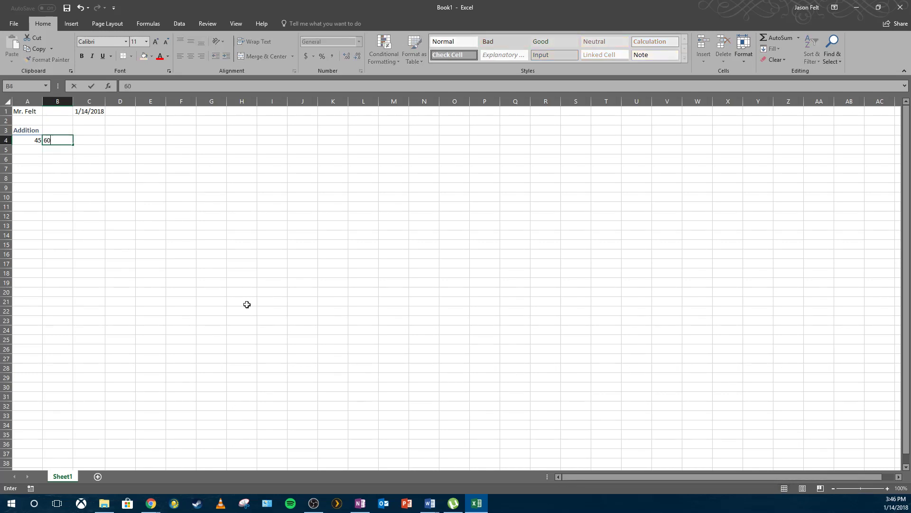
click(150, 263)
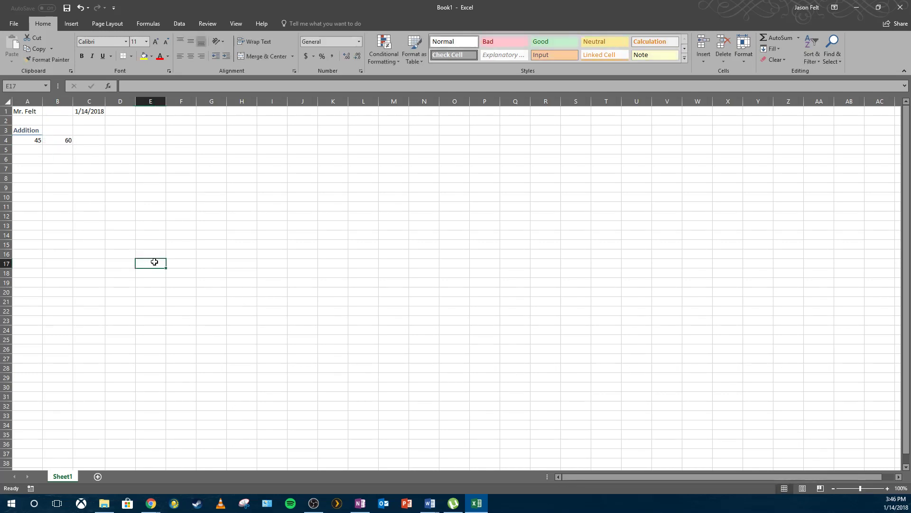
- Enter the label "Result" in cell C3 and apply the Heading 3 cell style to it
click(90, 130)
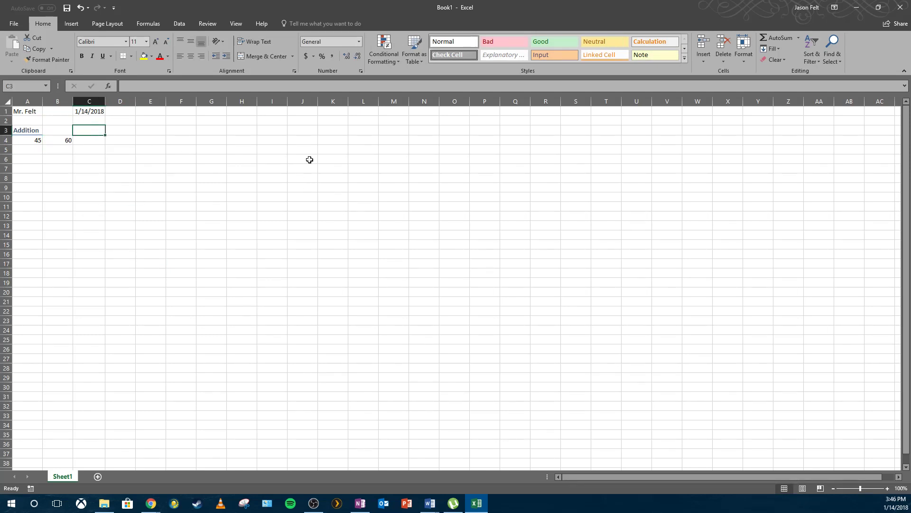
text(Result)
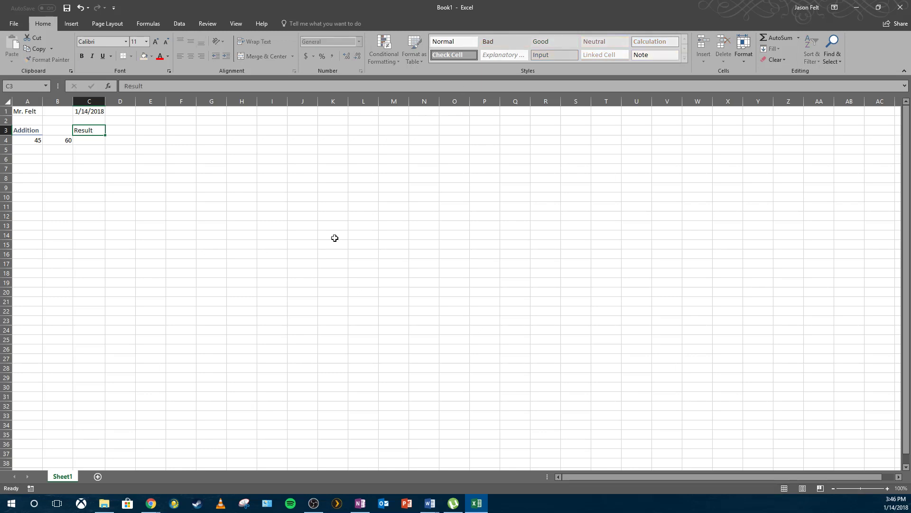
key(Return)
click(82, 133)
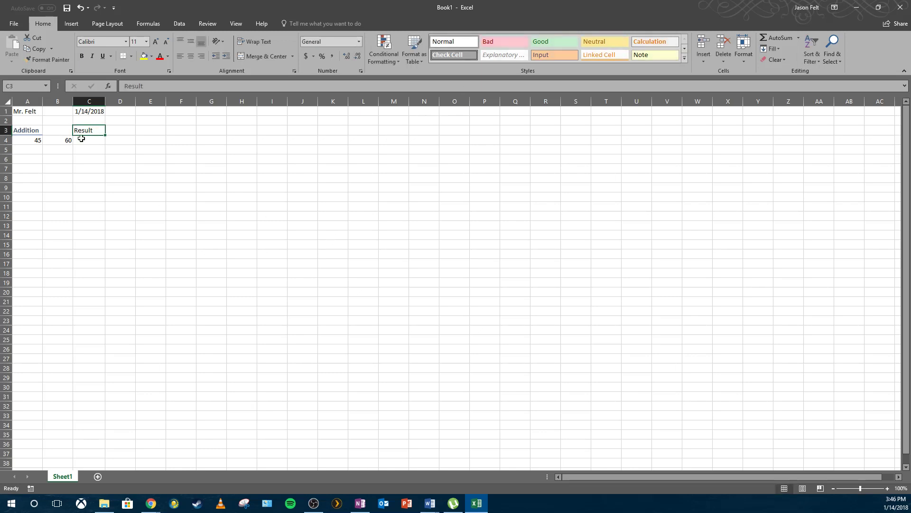
click(684, 58)
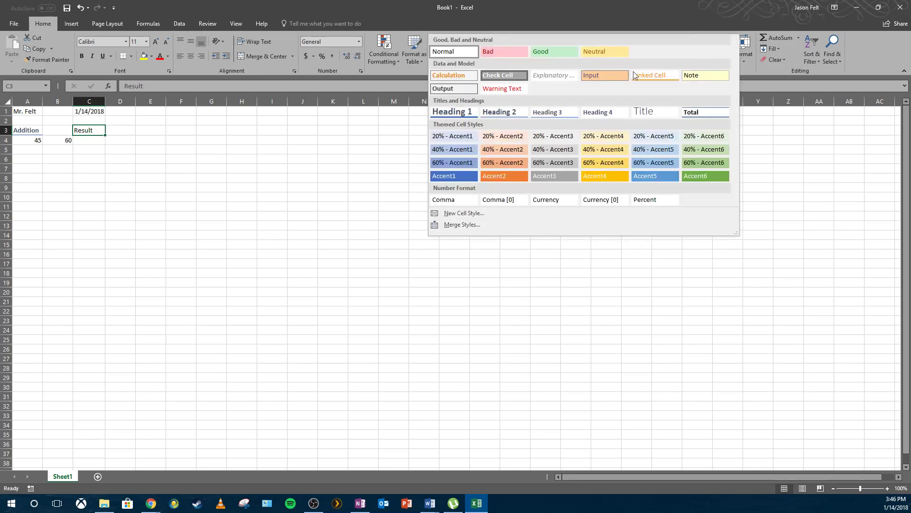
click(545, 114)
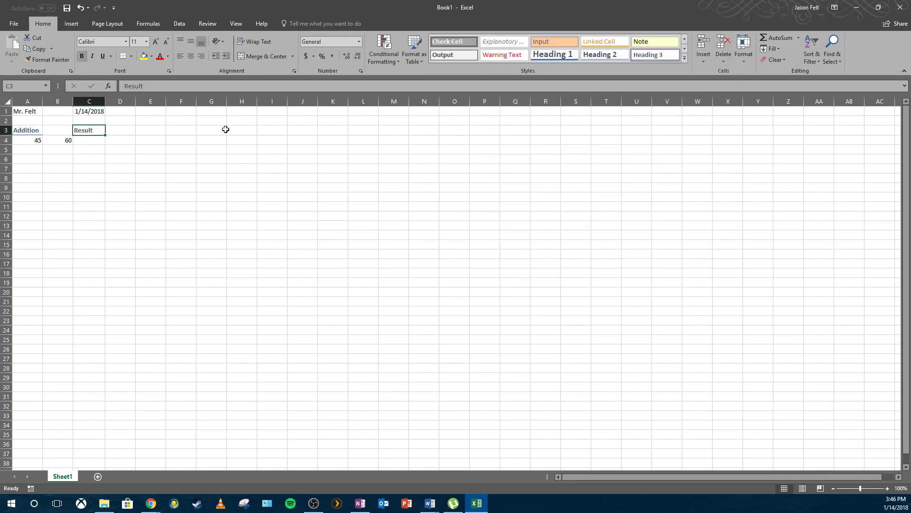
- Enter the formula =A4+B4 in cell C4 to add the two numbers under the Addition heading
click(79, 142)
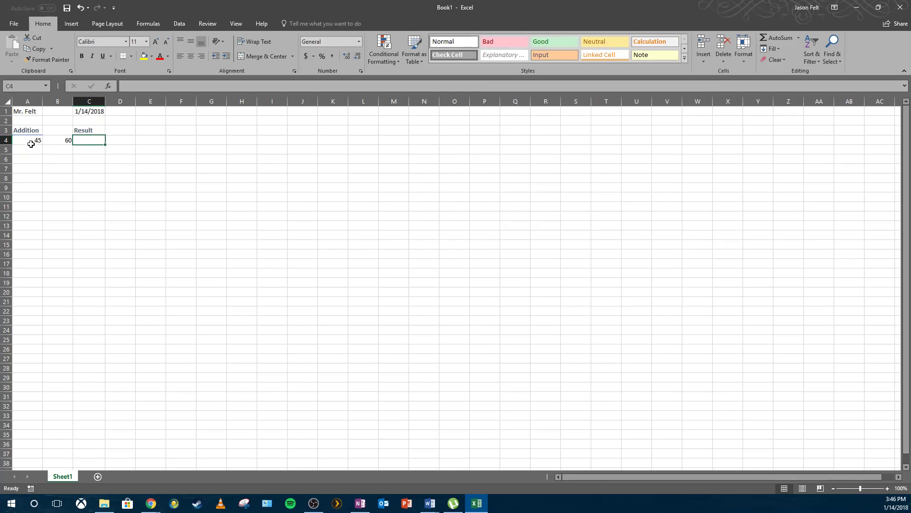
click(58, 138)
click(32, 140)
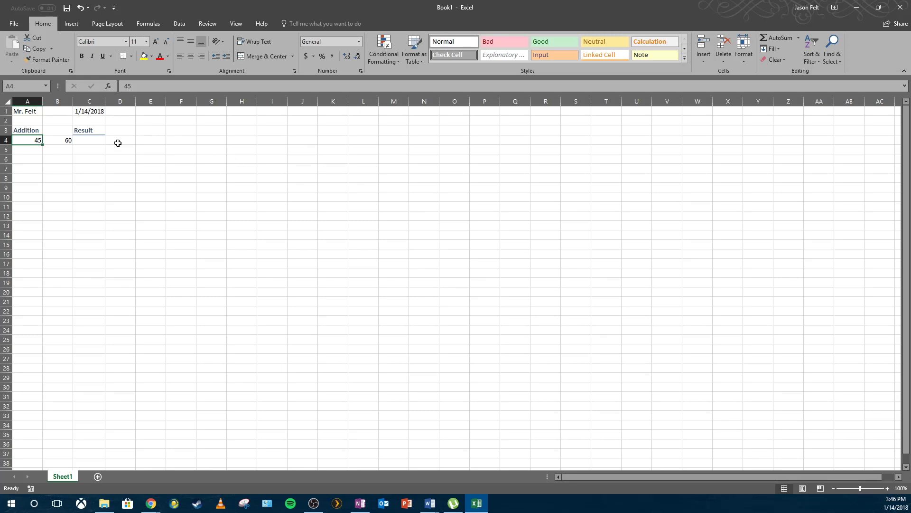
click(101, 142)
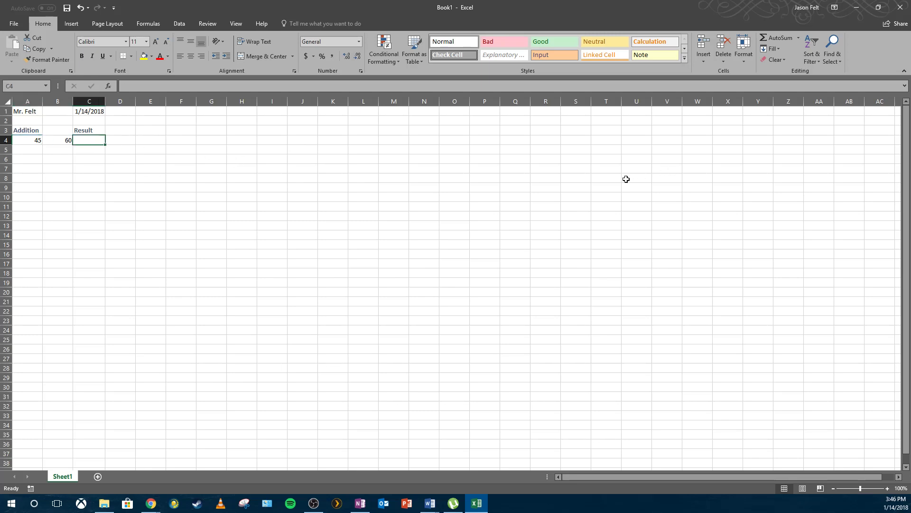
text(=)
click(26, 140)
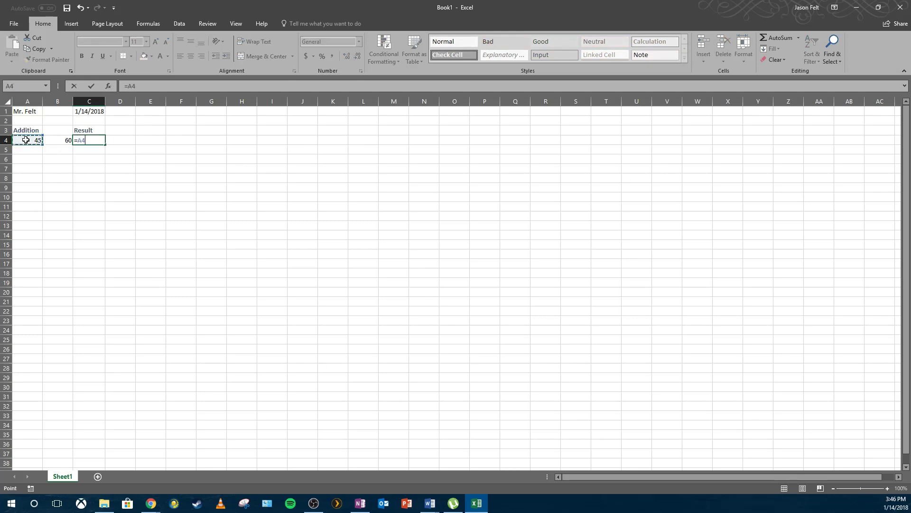
text(+)
click(65, 139)
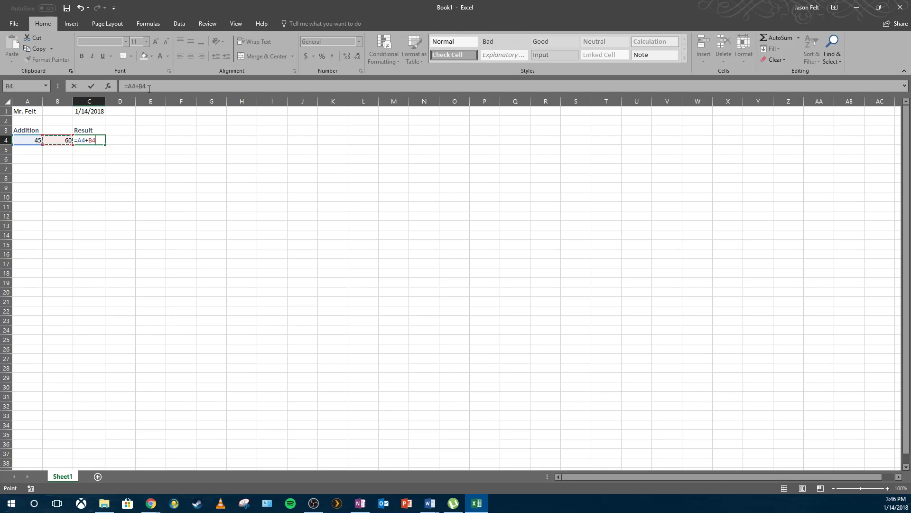
key(Return)
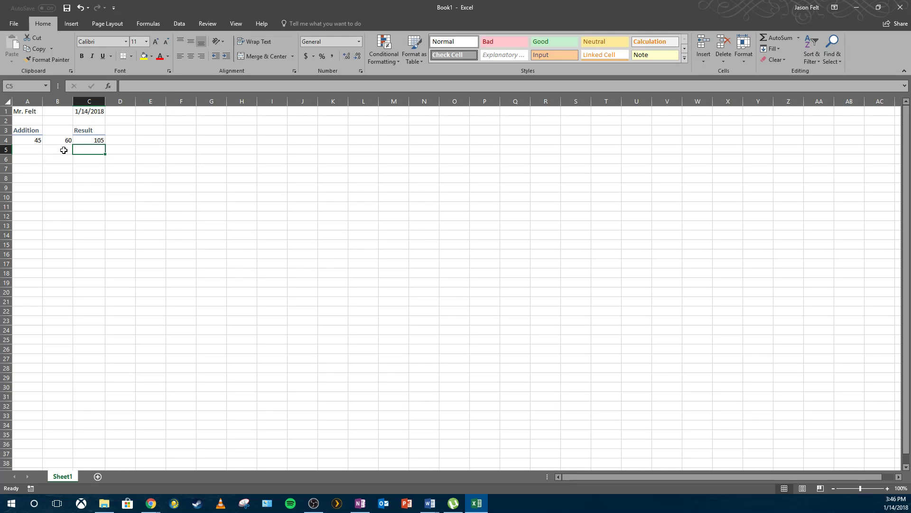
- Enter the label "Subtraction" in cell A6 and the label "Result" in cell C6
click(29, 158)
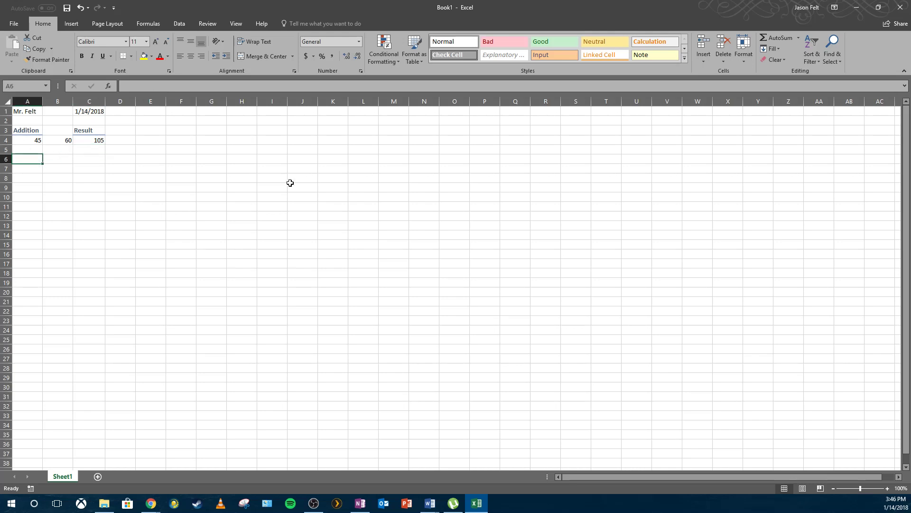
text(Subt)
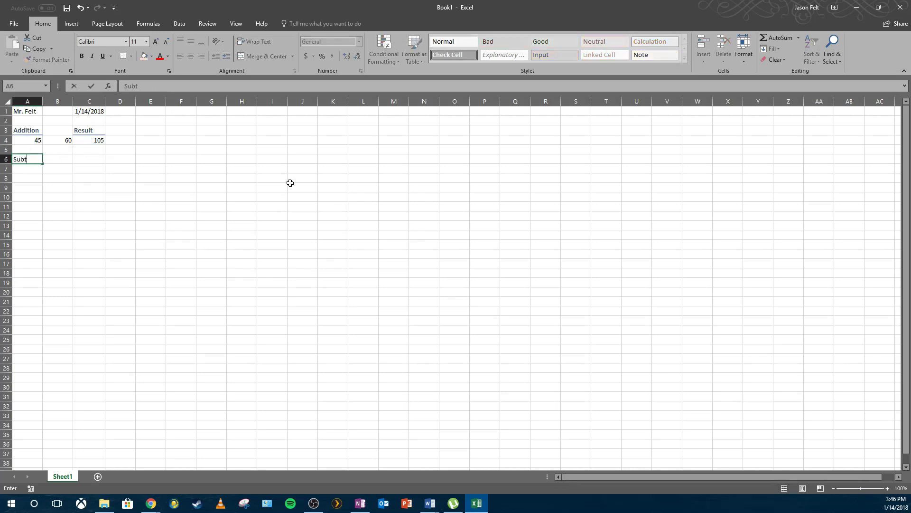
text(raction)
key(Return)
click(100, 160)
text(R)
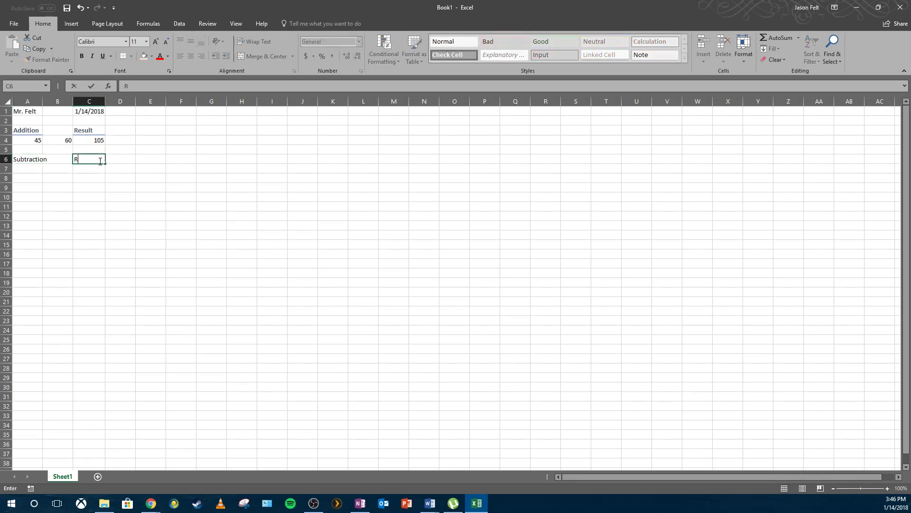
text(esult)
key(Return)
- Apply the Heading 3 cell style to cells A6:C6 and autofit the width of column A
drag(17, 160, 95, 160)
click(684, 57)
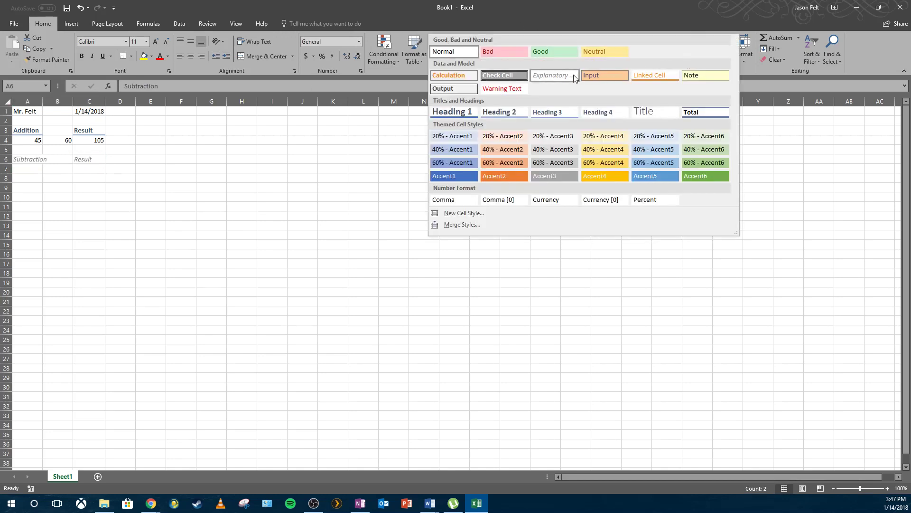
click(562, 113)
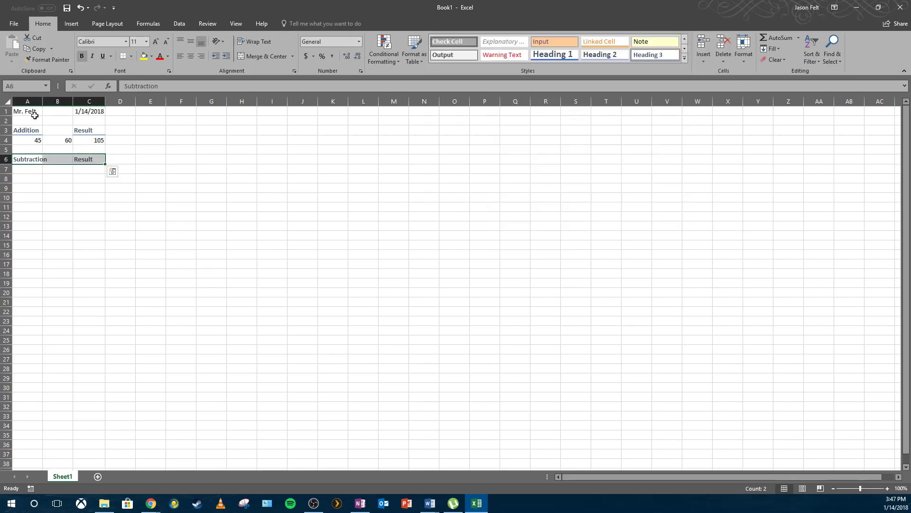
double_click(42, 98)
- Apply the Heading 3 cell style to the empty cell B3 between the Addition and Result headings
click(57, 129)
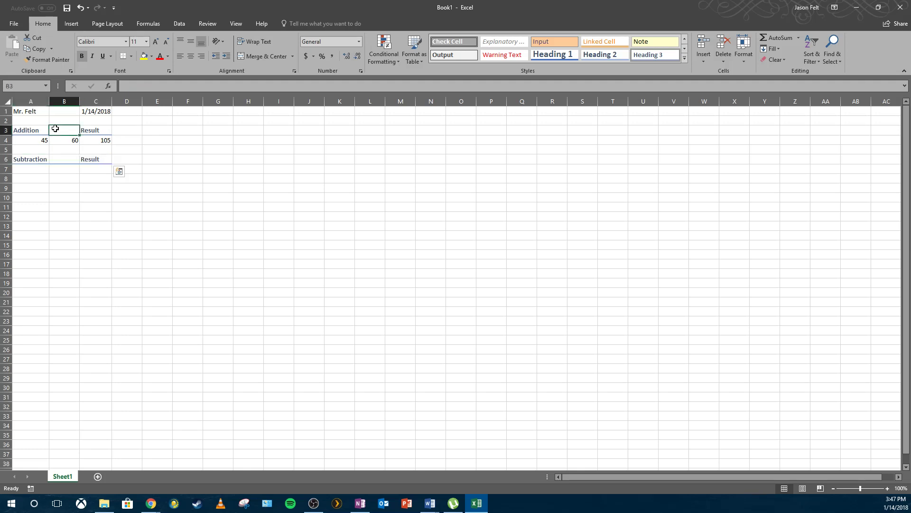
click(685, 58)
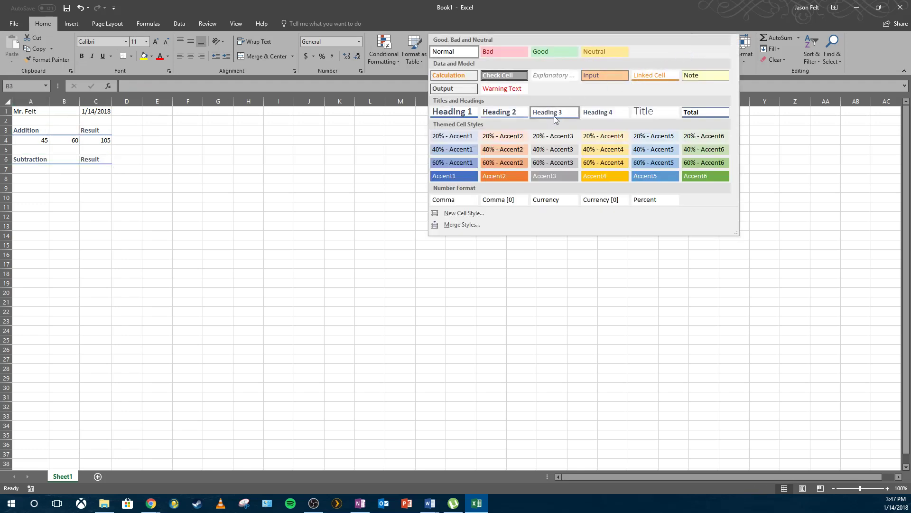
click(249, 207)
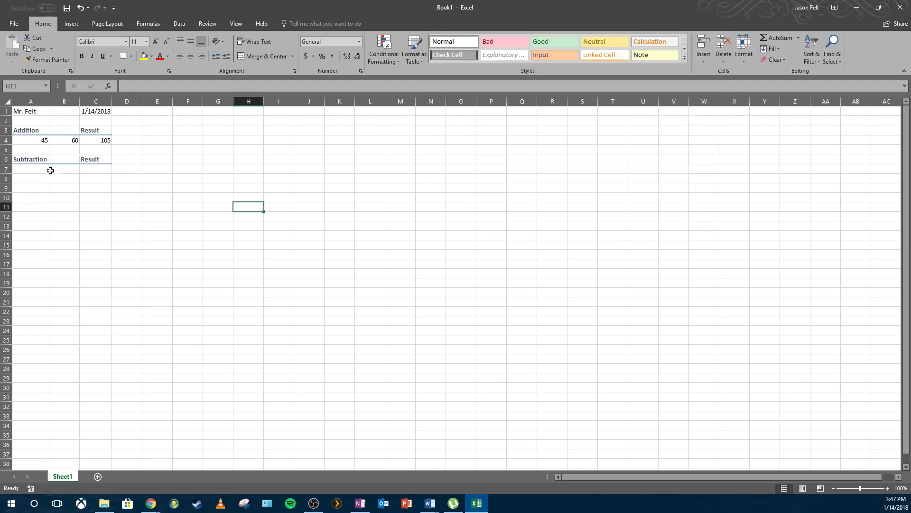
- Enter 100 in cell A7 and 65 in cell B7 as the numbers under the Subtraction heading
click(29, 169)
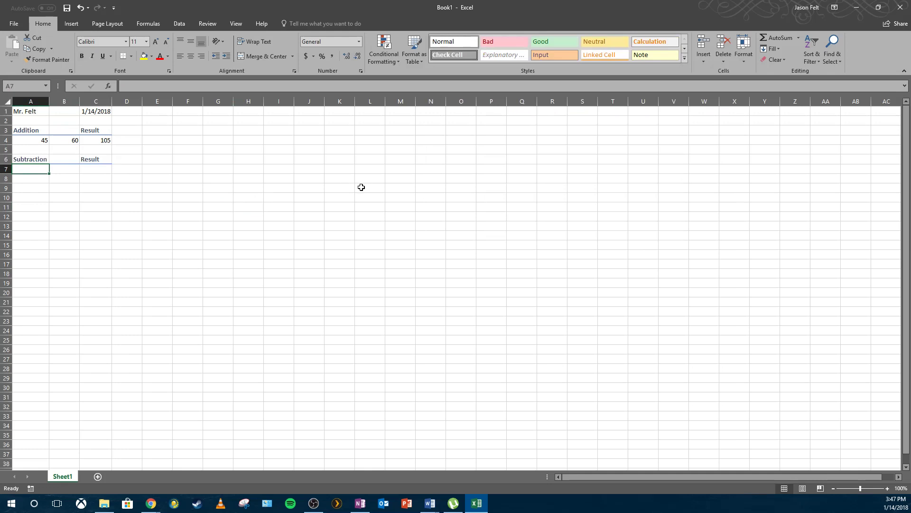
text(100)
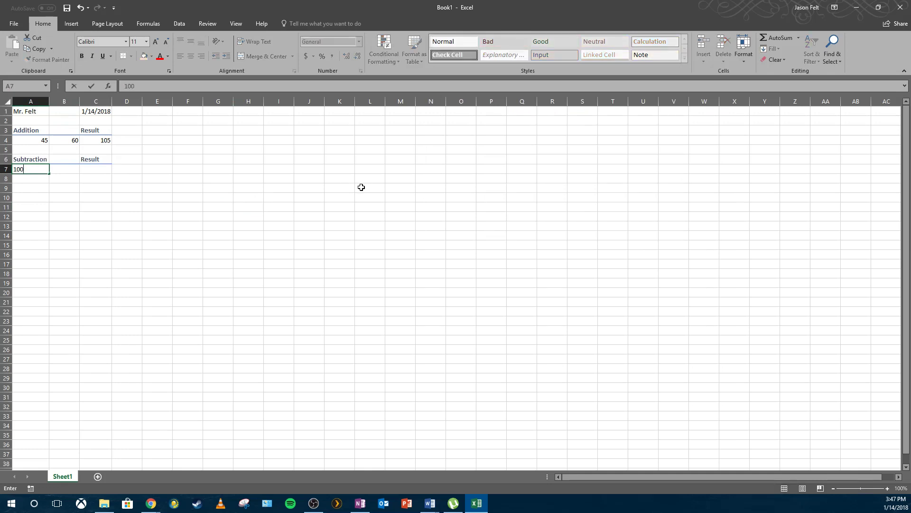
key(Tab)
text(6)
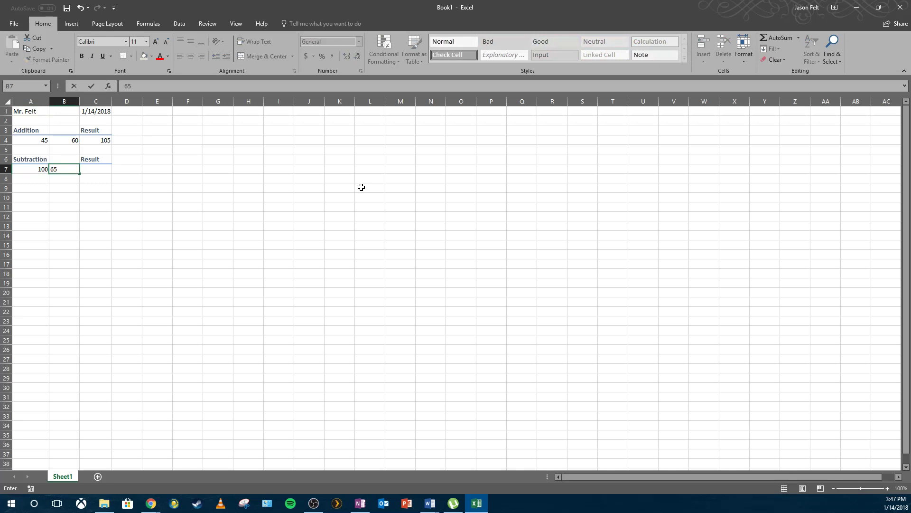
key(Tab)
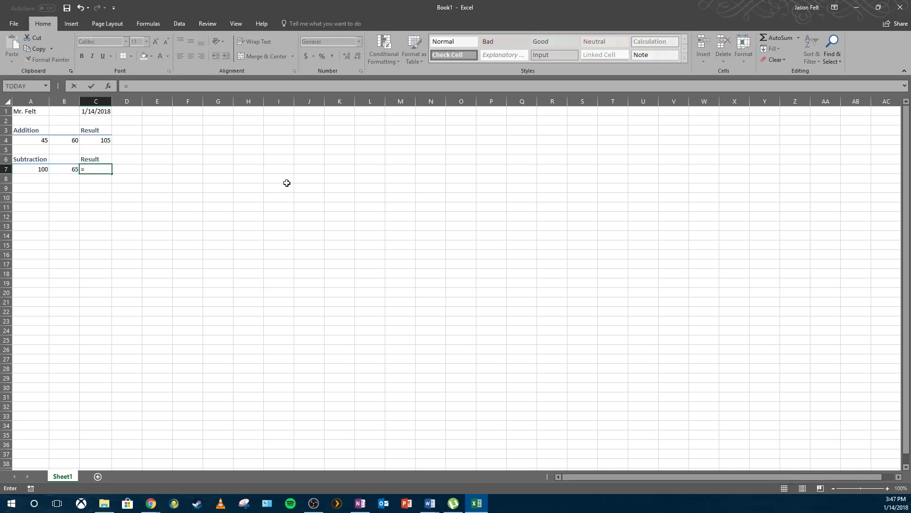
- Enter the formula =A7-B7 in cell C7 to subtract the second number from the first
click(36, 169)
text(-)
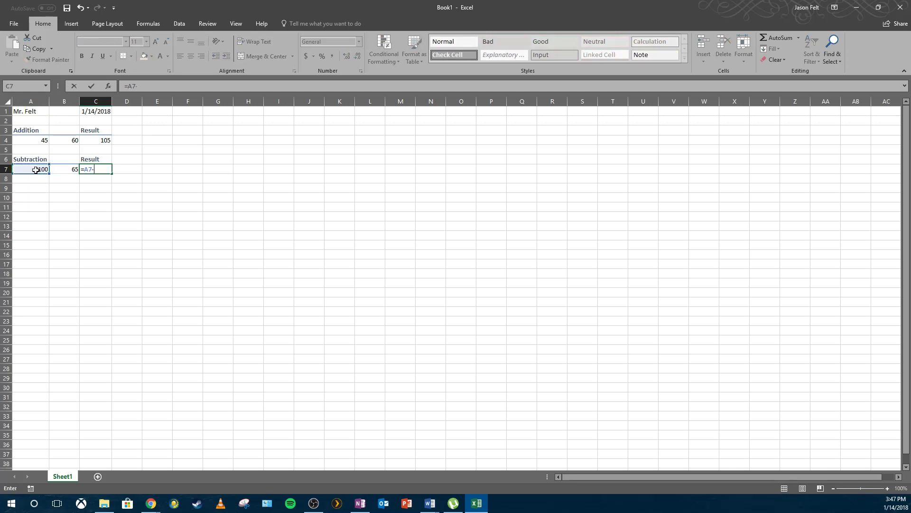
click(70, 171)
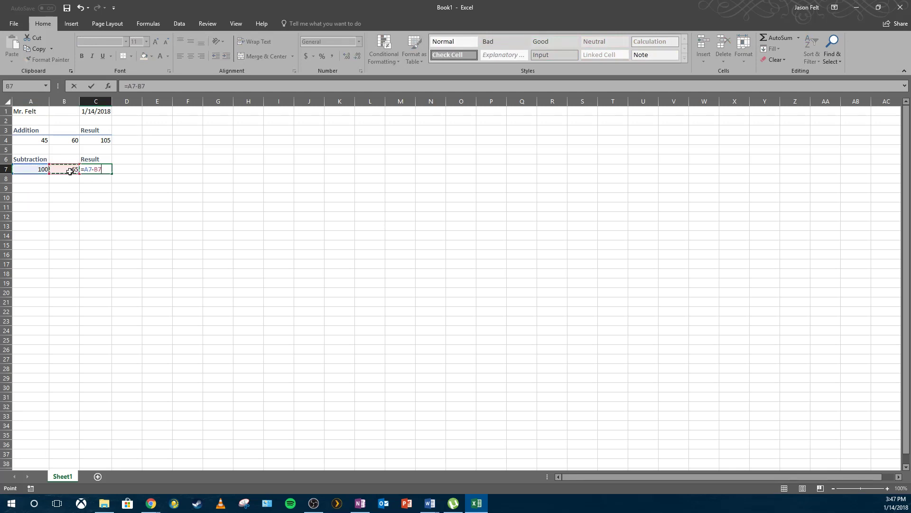
key(Return)
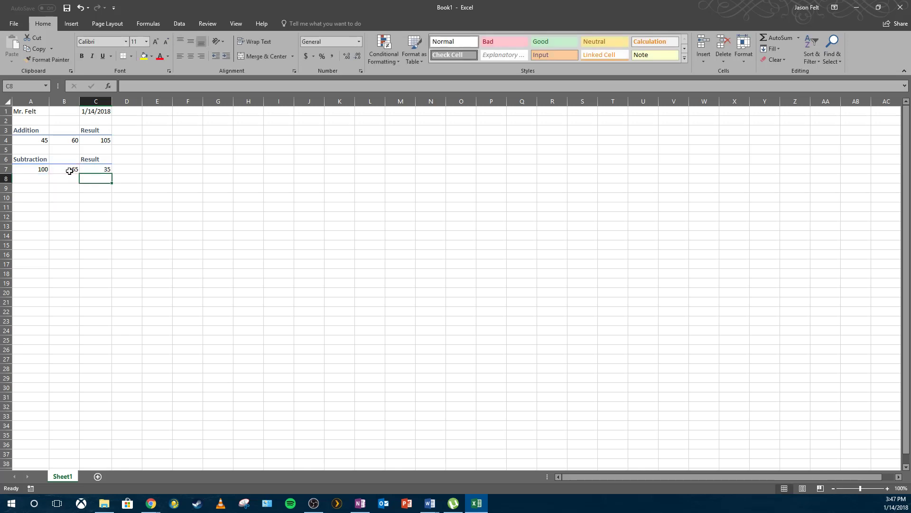
- Examine the number cells and the result formulas in the Addition and Subtraction rows, comparing C4 with A4 and B4
click(106, 169)
click(71, 169)
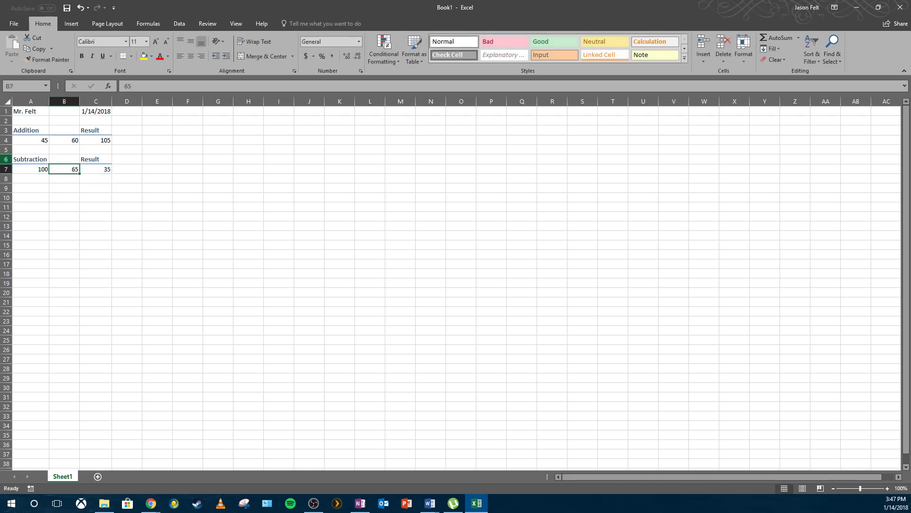
click(64, 141)
click(21, 141)
click(98, 140)
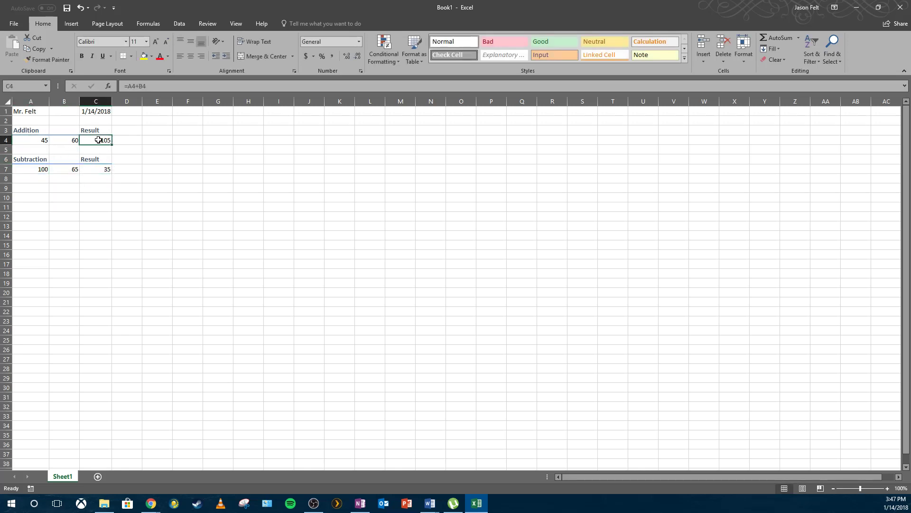
click(62, 142)
click(43, 142)
click(61, 141)
click(47, 141)
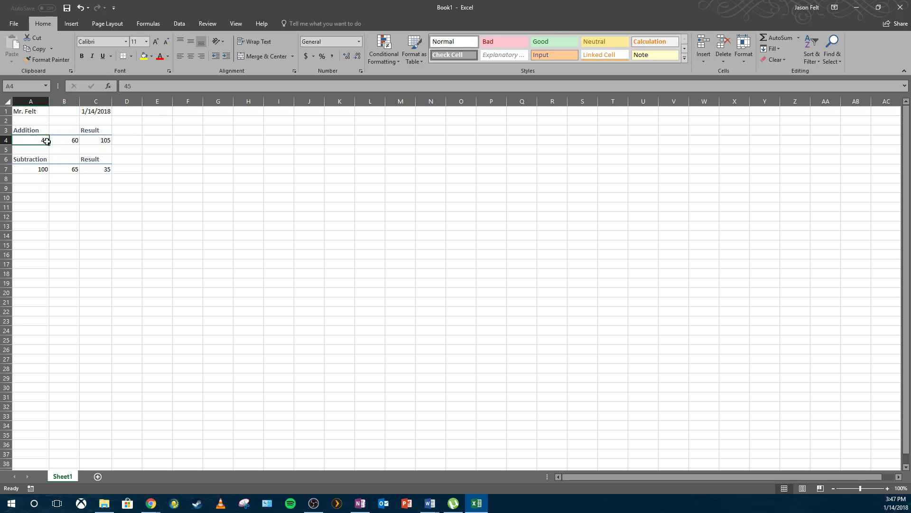
click(106, 142)
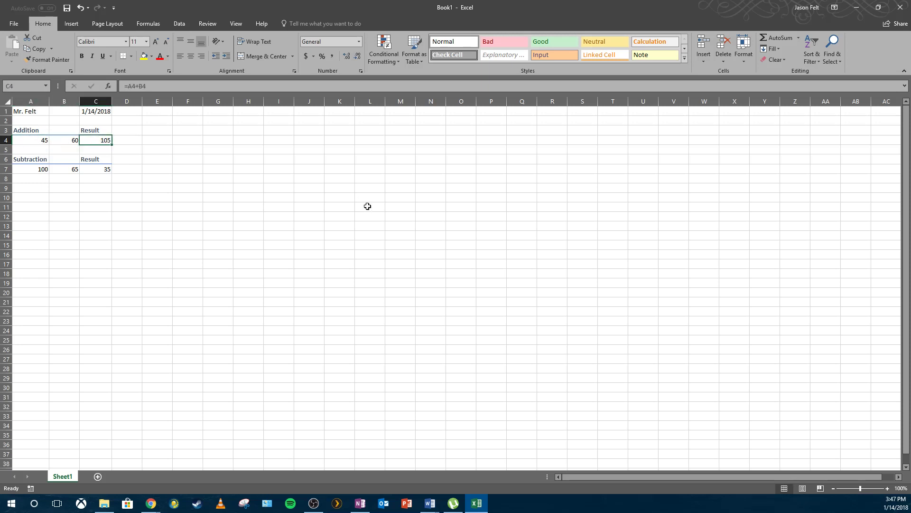
click(44, 141)
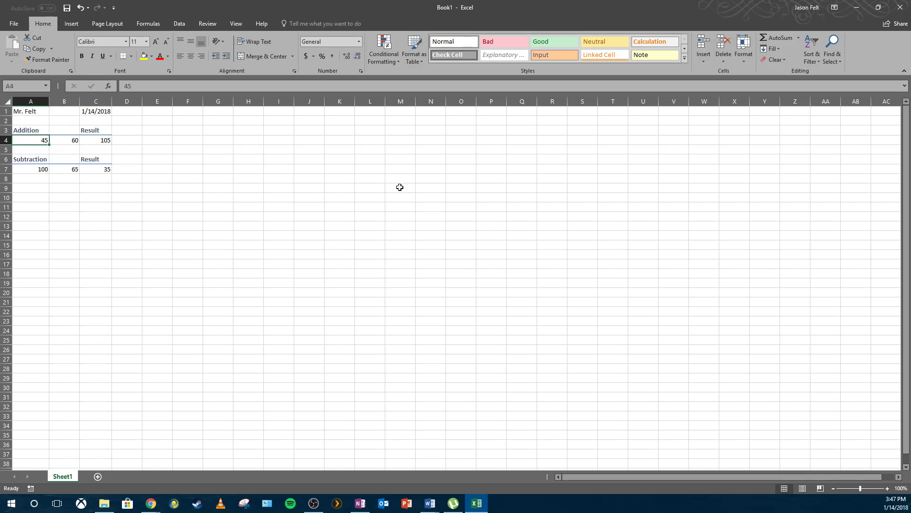
click(102, 140)
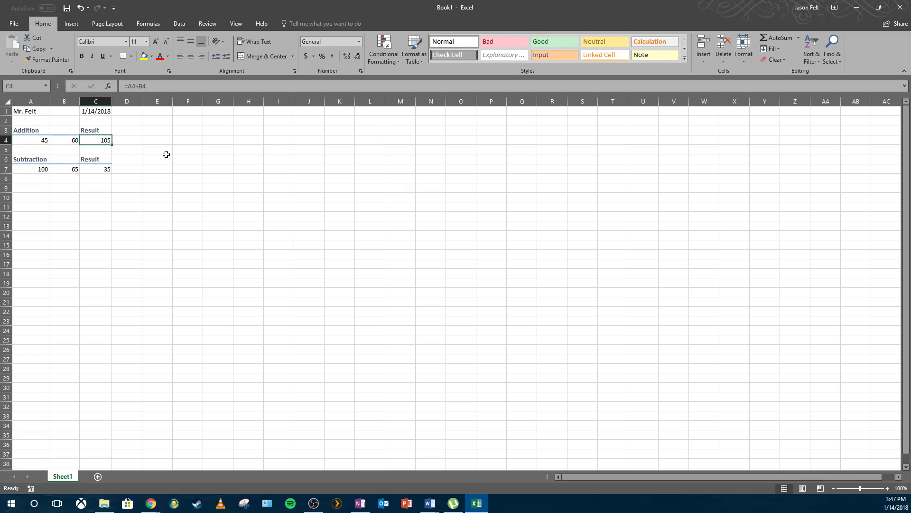
- Change the first addition number in cell A4 to 50 and check the sum in C4
click(34, 142)
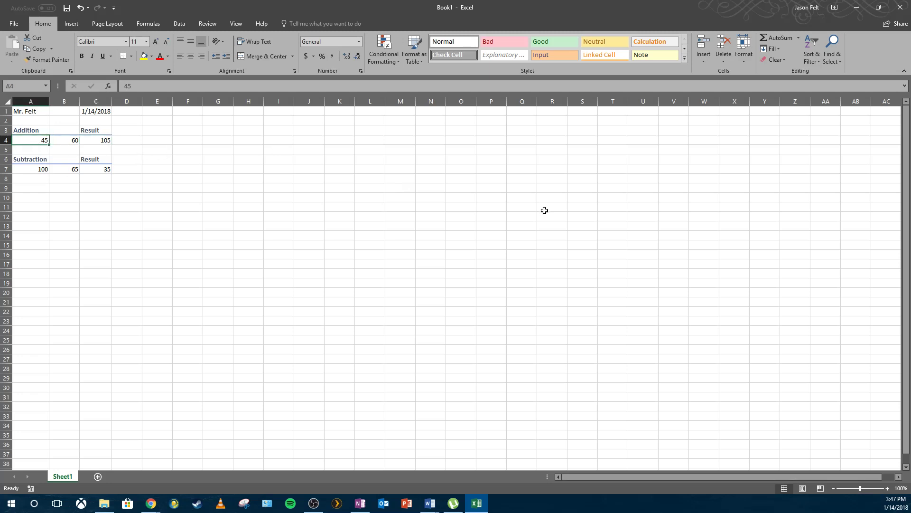
text(5)
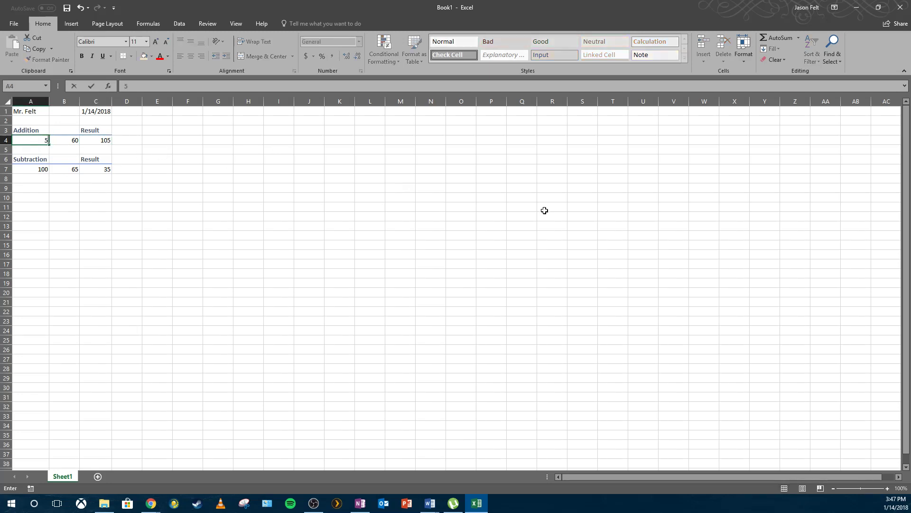
text(0)
key(Return)
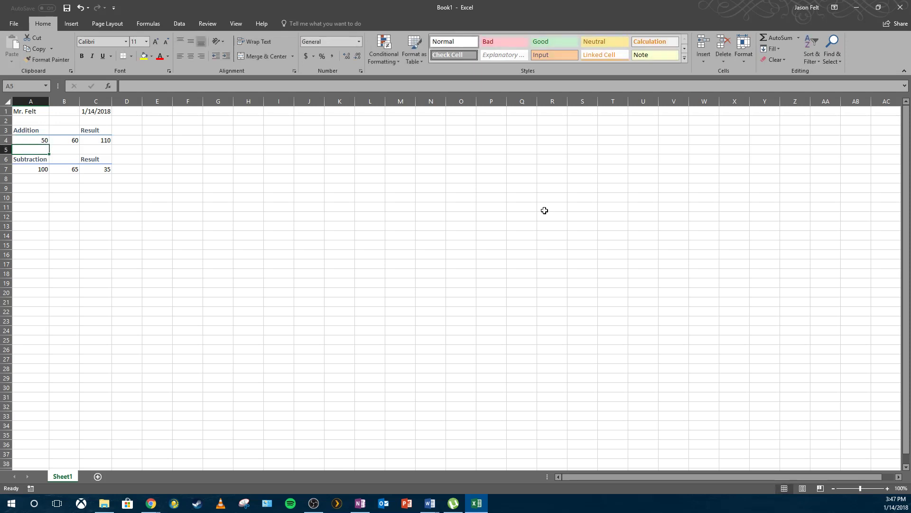
click(85, 142)
click(169, 228)
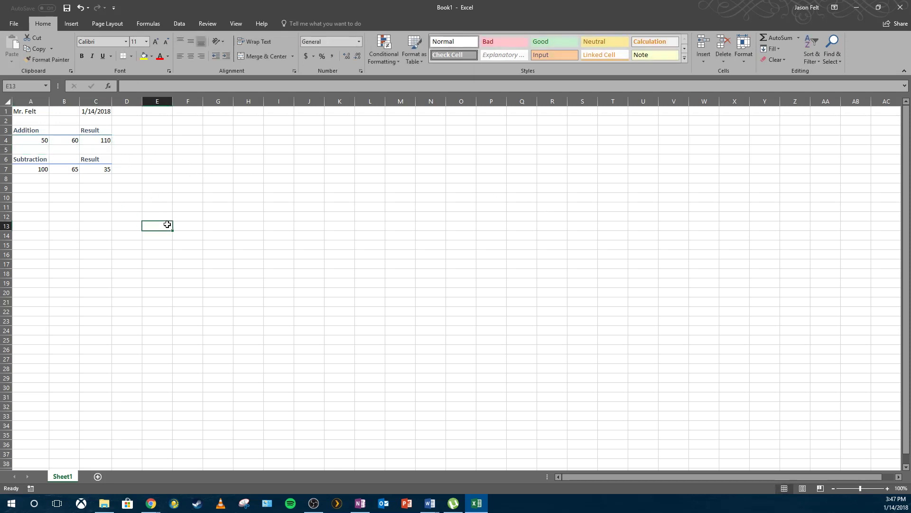
- Add a new section with the heading Multiplication in cell A9 and Result in cell C9
click(29, 190)
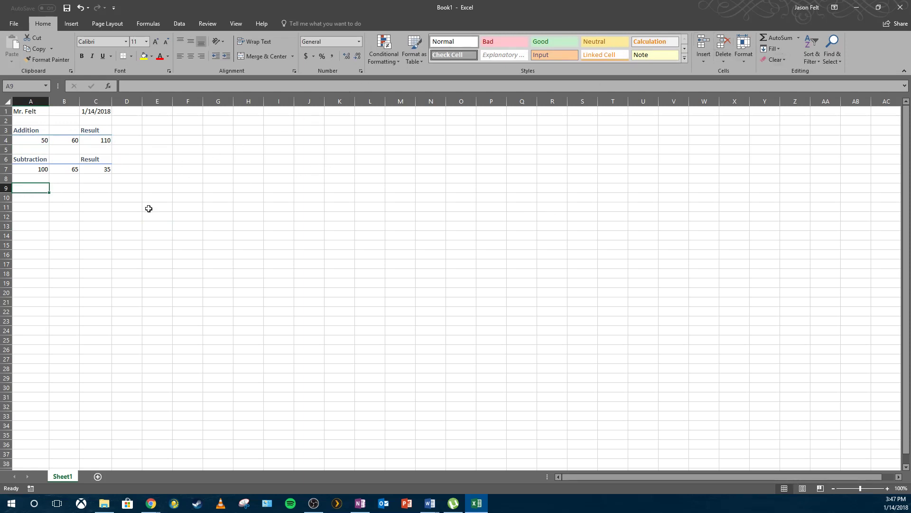
text(Multi)
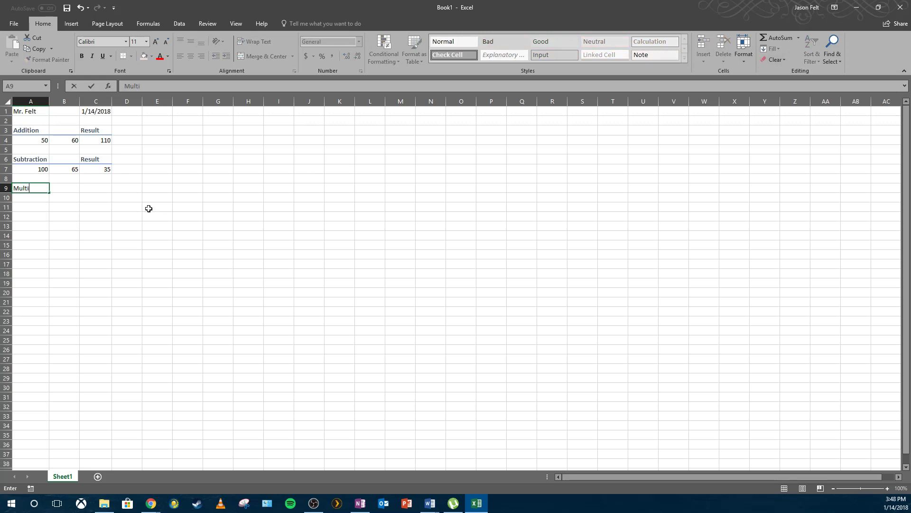
text(plic)
key(Tab)
key(Tab)
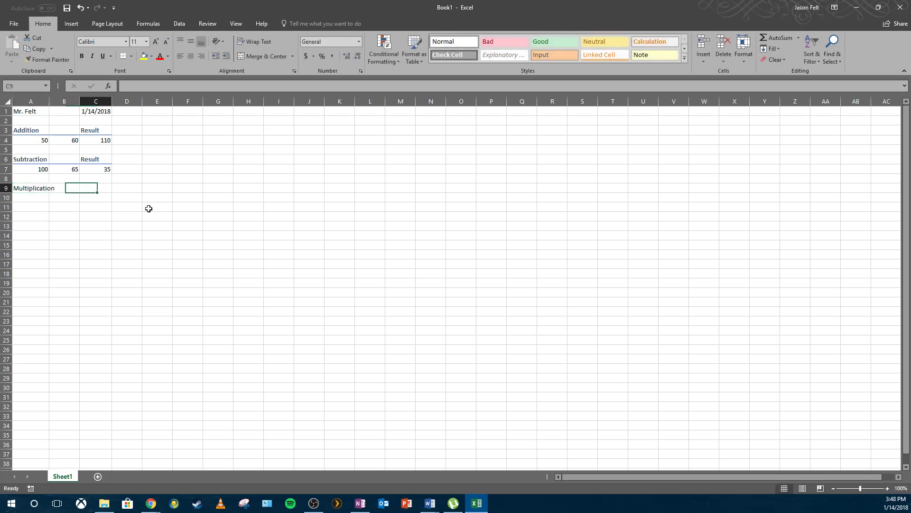
text(Resulkt)
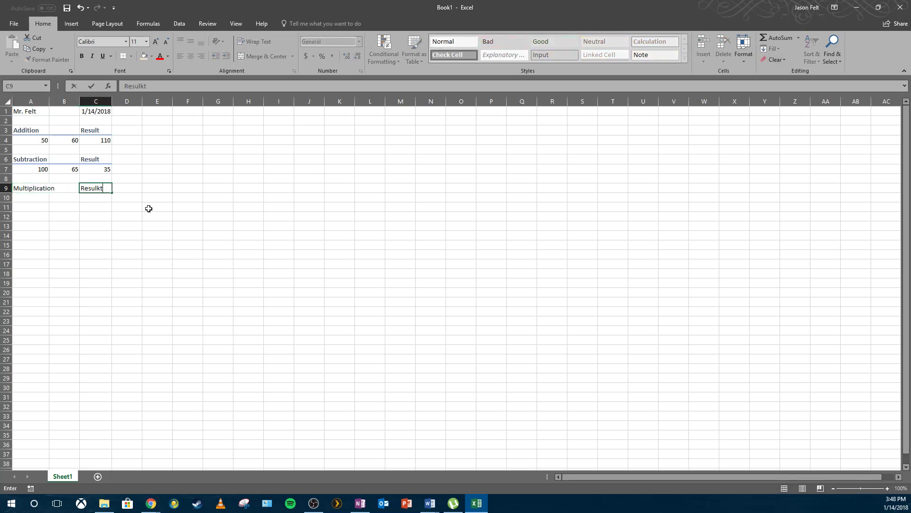
key(Return)
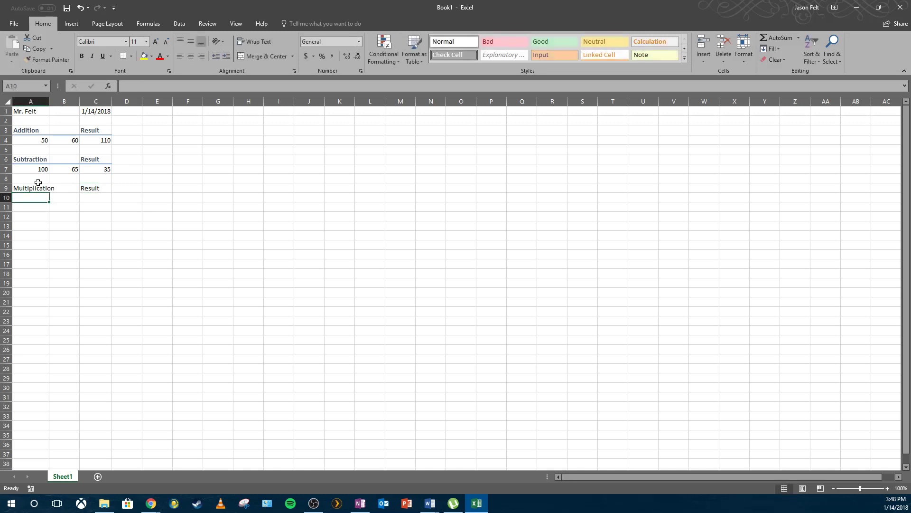
- Apply the Heading 3 cell style to A9:C9 and autofit column A to its contents
mouse_move(21, 189)
mouse_down()
mouse_move(105, 188)
mouse_move(34, 187)
mouse_up()
click(127, 188)
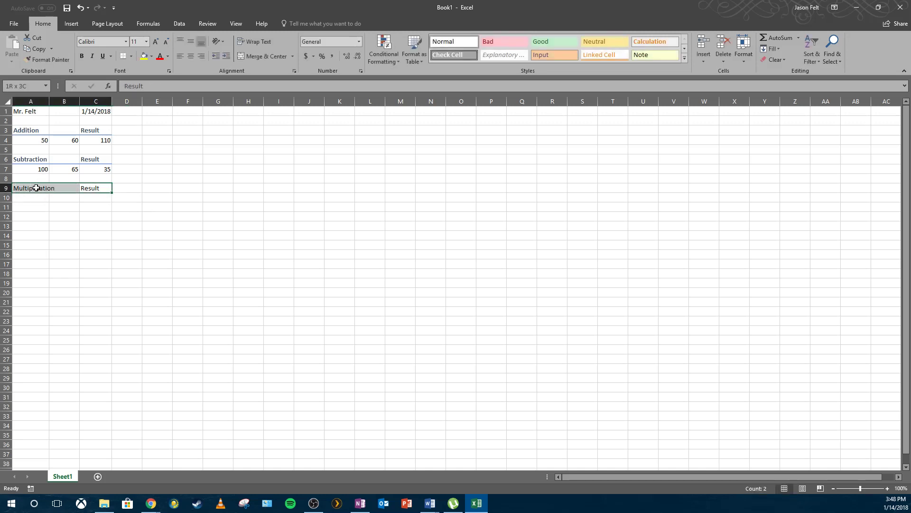
click(685, 58)
click(555, 112)
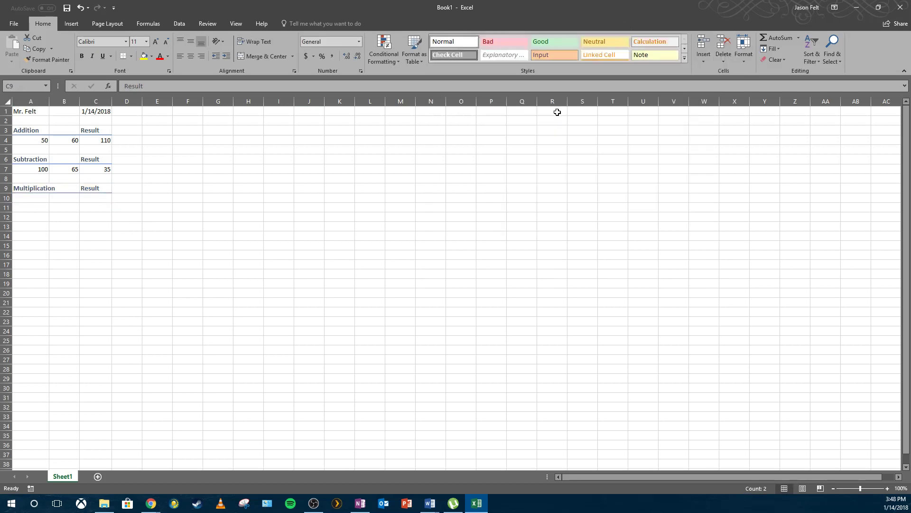
double_click(47, 102)
- Enter 6 in cell A10 and 6 in cell B10 as the numbers under the Multiplication heading
click(48, 204)
click(48, 198)
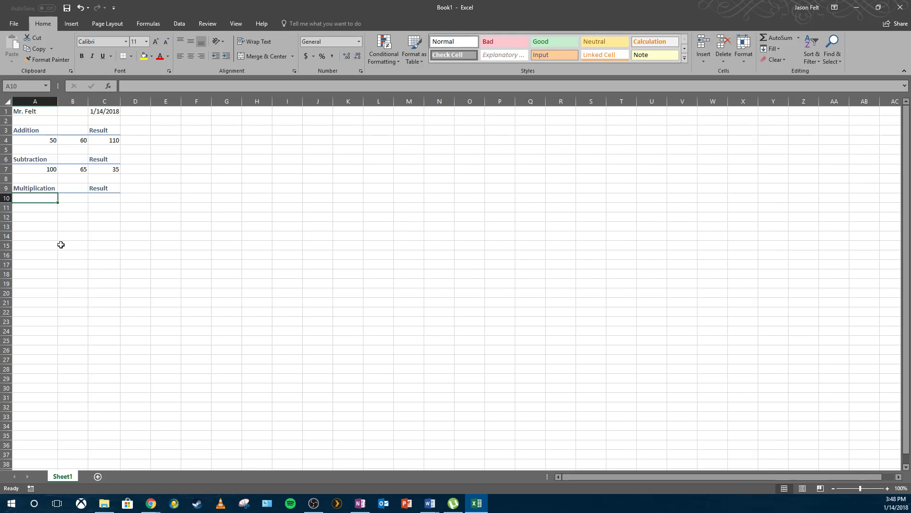
text(6)
click(75, 197)
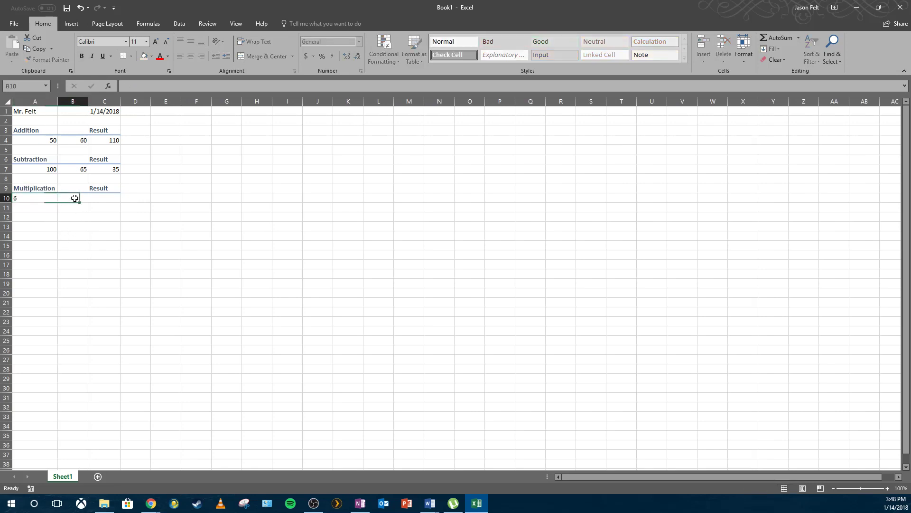
text(6)
- Enter the formula =A10*B10 in cell C10 to multiply the two numbers
click(110, 197)
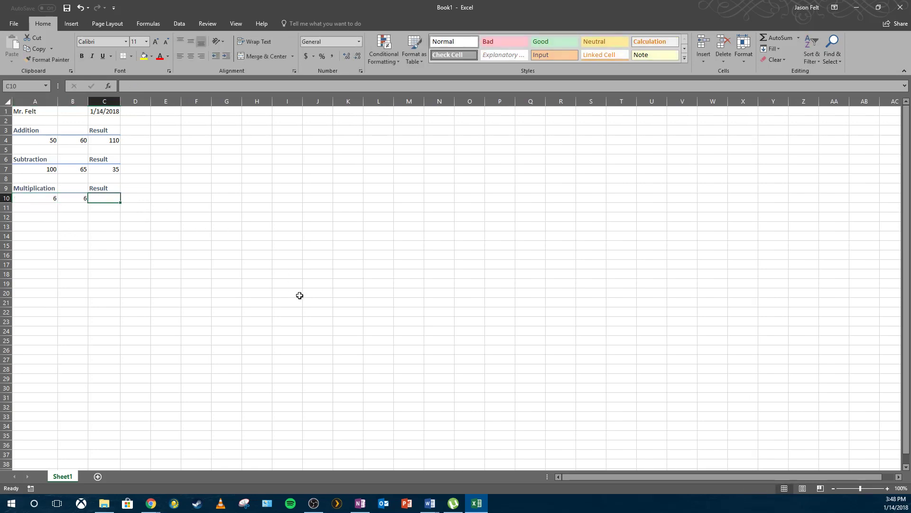
text(=)
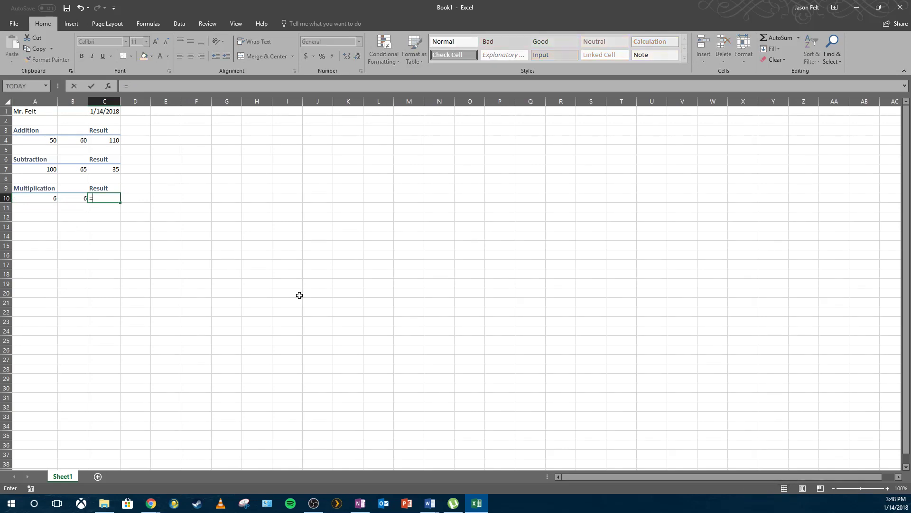
click(43, 198)
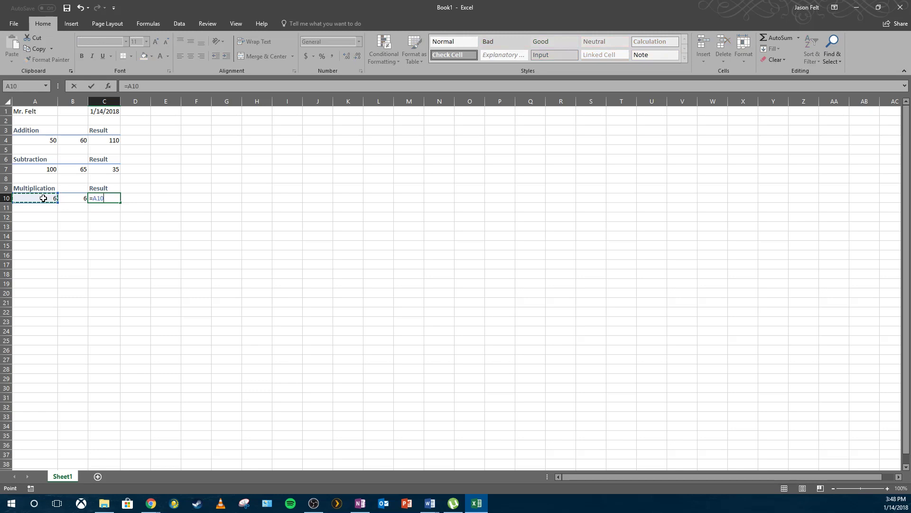
text(*)
click(78, 198)
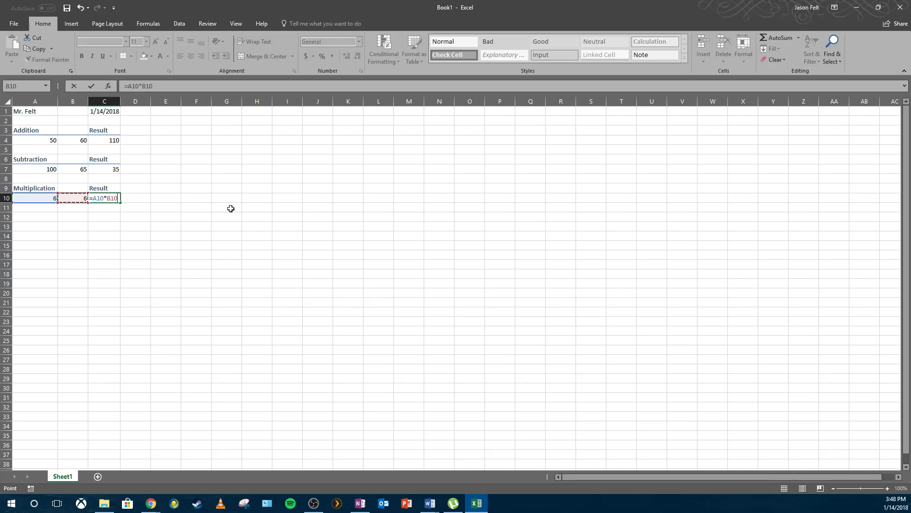
key(Return)
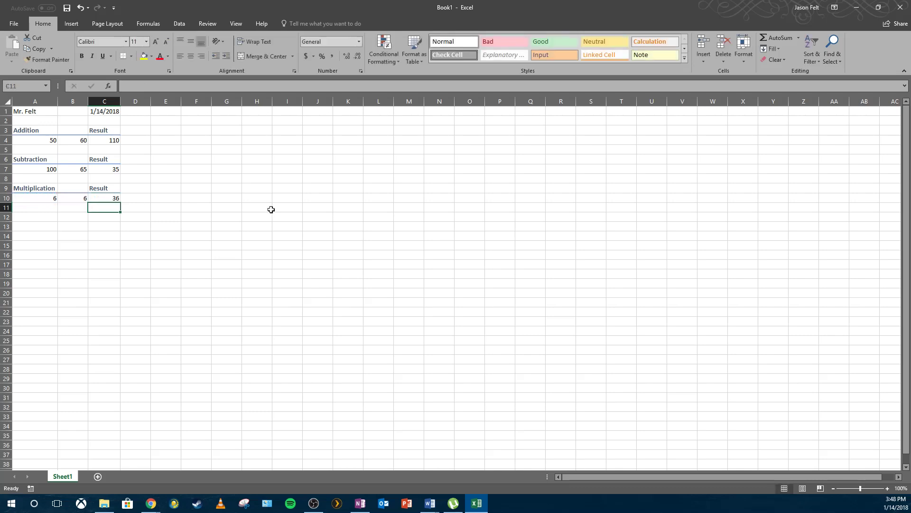
- Add a new section with the heading Division in cell A12 and Result in cell C12
click(43, 219)
text(Divi)
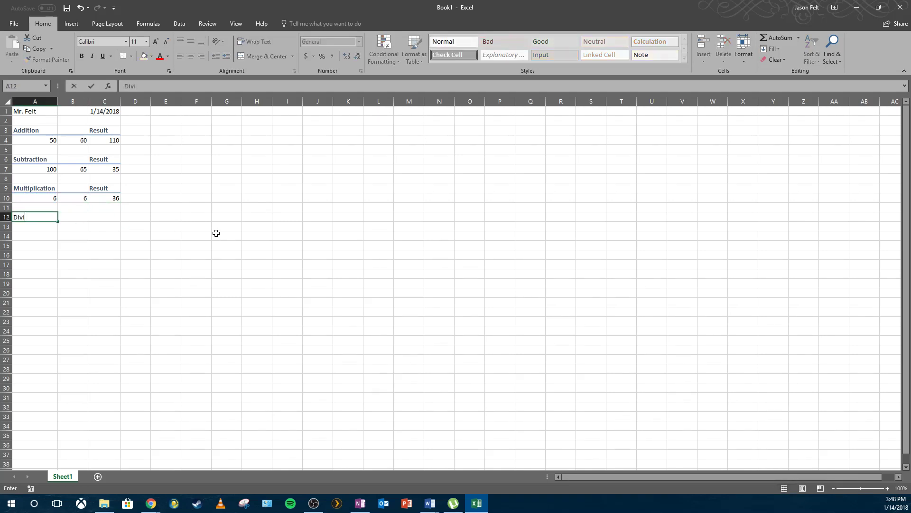
key(Tab)
key(Tab)
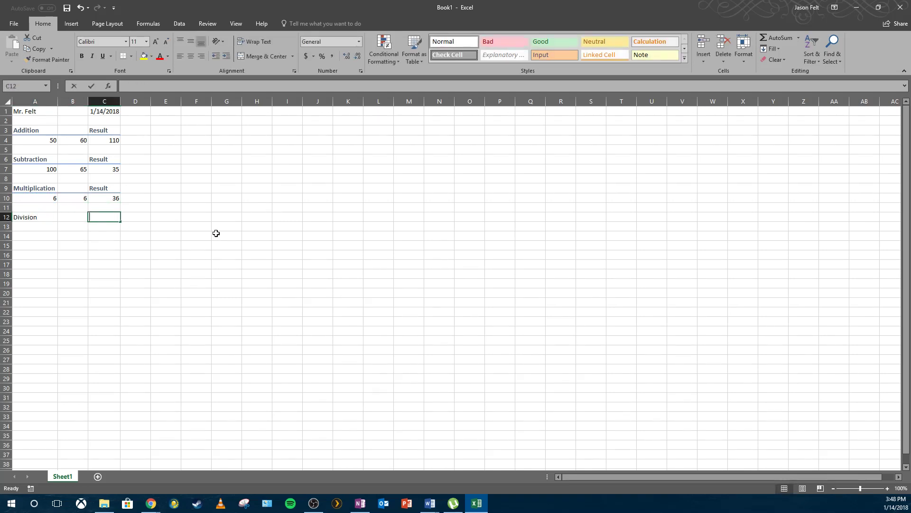
text(Result)
key(Return)
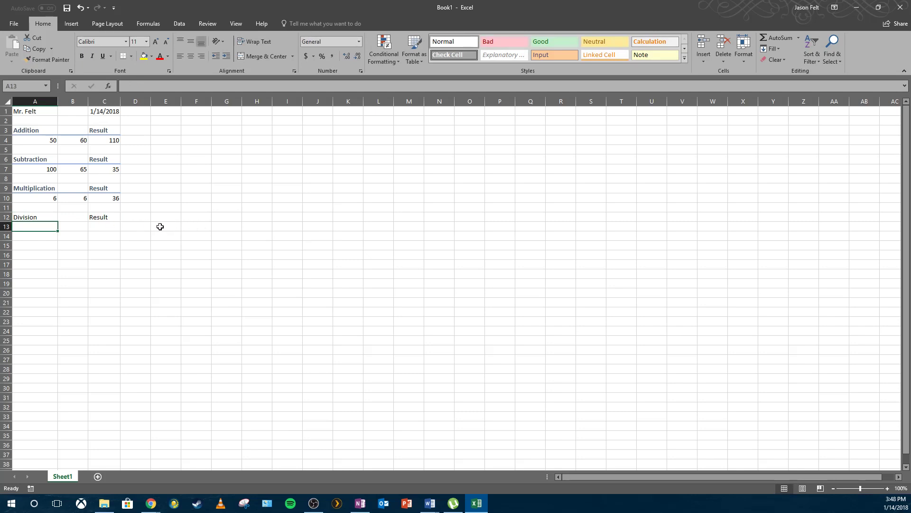
- Enter 36 in cell A13 and 6 in cell B13 as the numbers under the Division heading
text(36)
key(Tab)
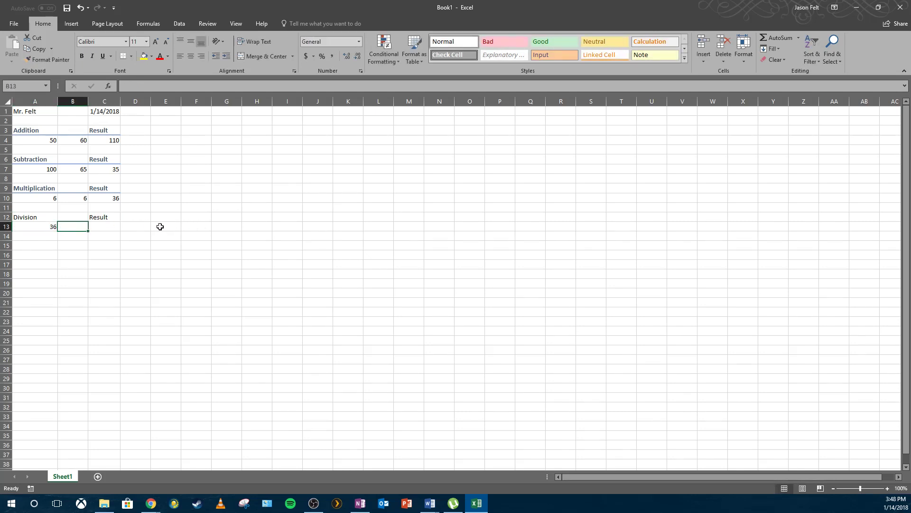
text(6)
key(Return)
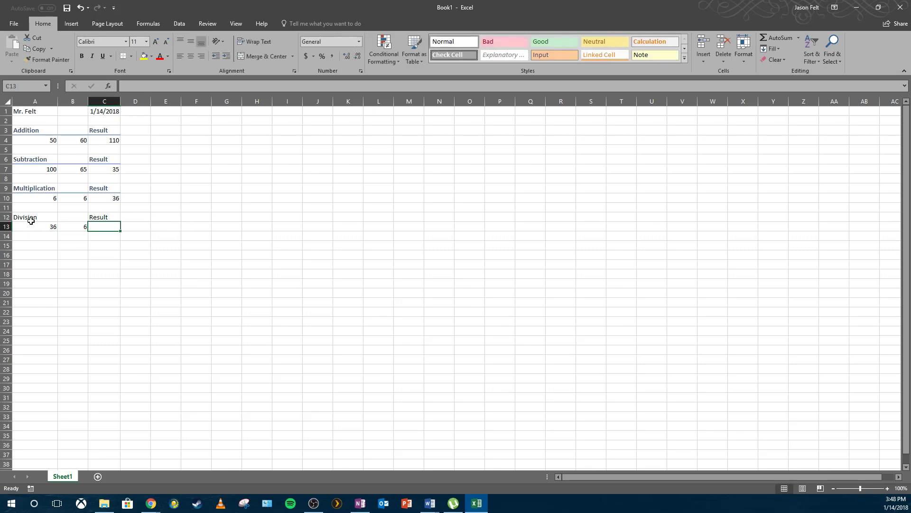
- Apply the Heading 3 cell style to the Division heading row, A12:C12
drag(27, 217, 102, 218)
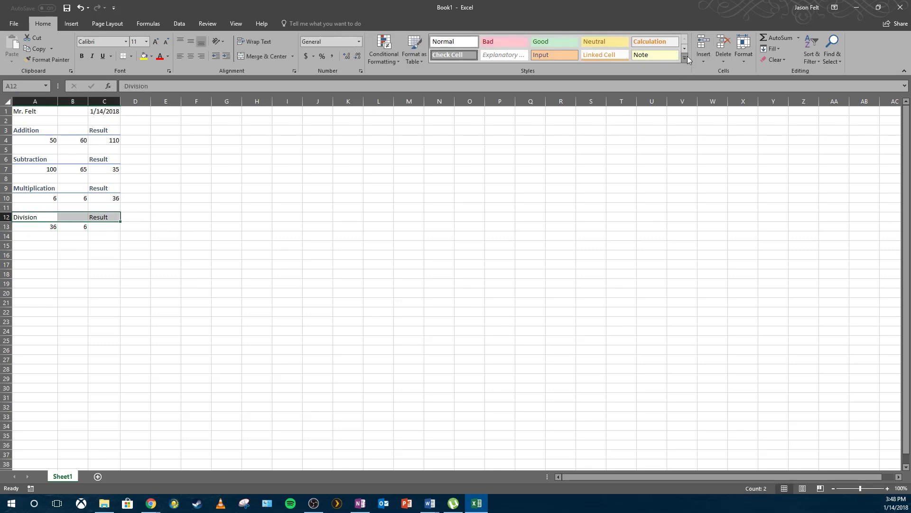
click(685, 57)
click(559, 112)
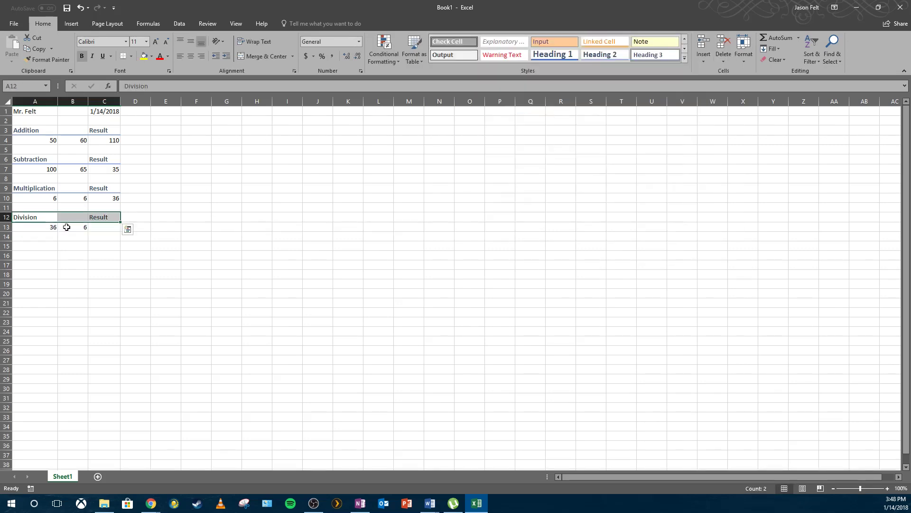
click(45, 230)
- Enter the formula =A13/B13 in cell C13 to divide the first number by the second
click(105, 227)
text(=)
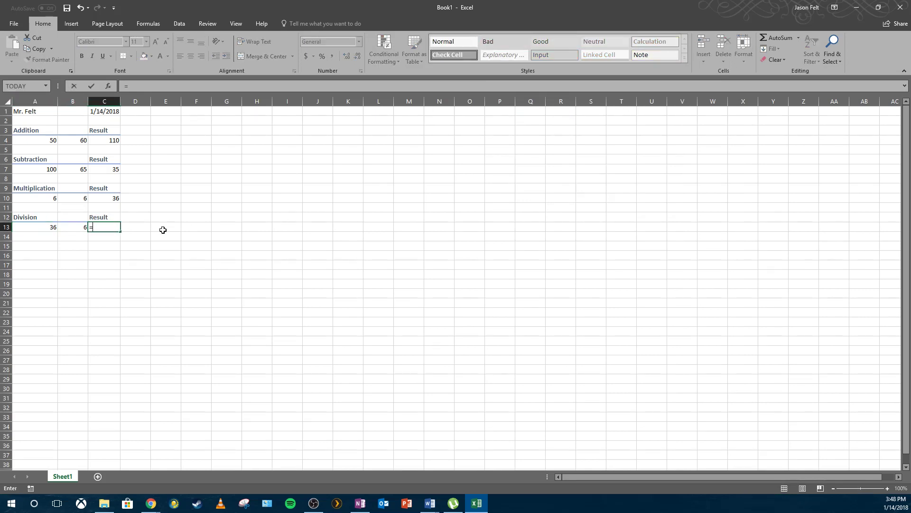
click(48, 227)
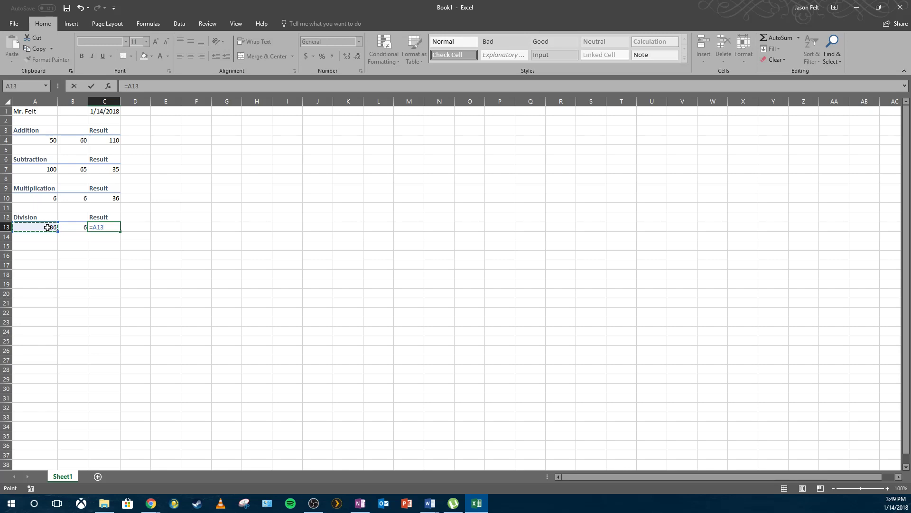
text(/)
click(81, 229)
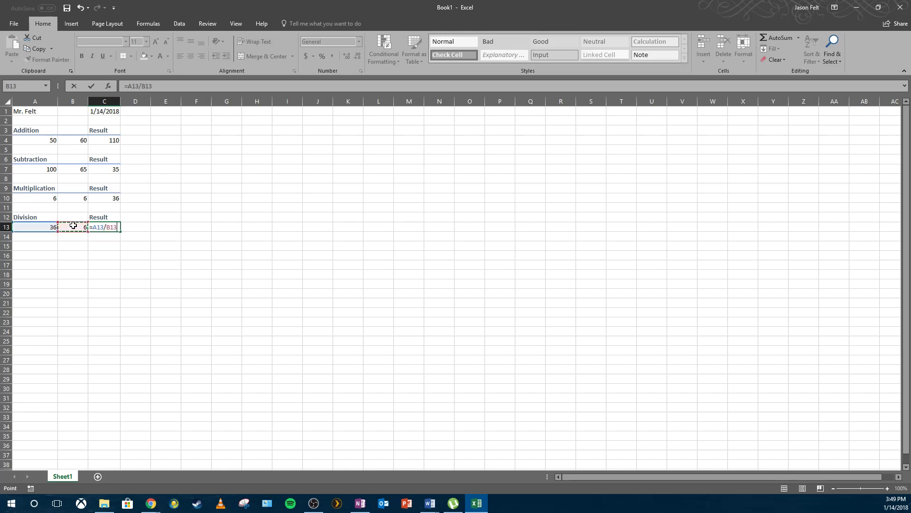
key(Return)
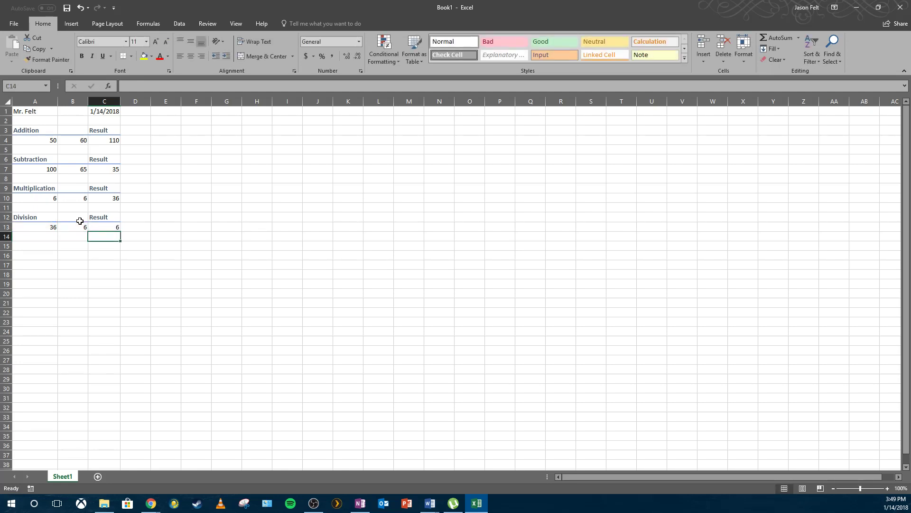
- Add a new section with the heading Percentage in cell A15 and Result in cell C15
click(30, 249)
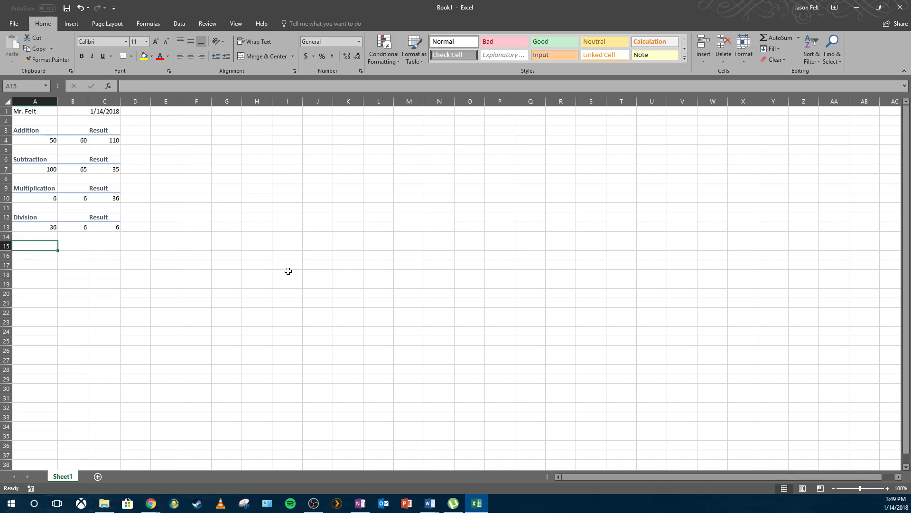
text(Percent)
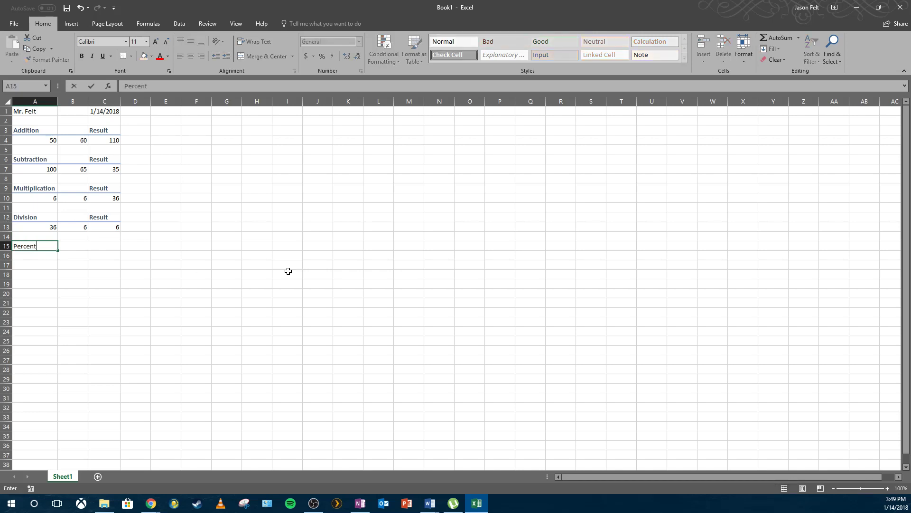
text(age)
key(Tab)
key(Tab)
text(Resu)
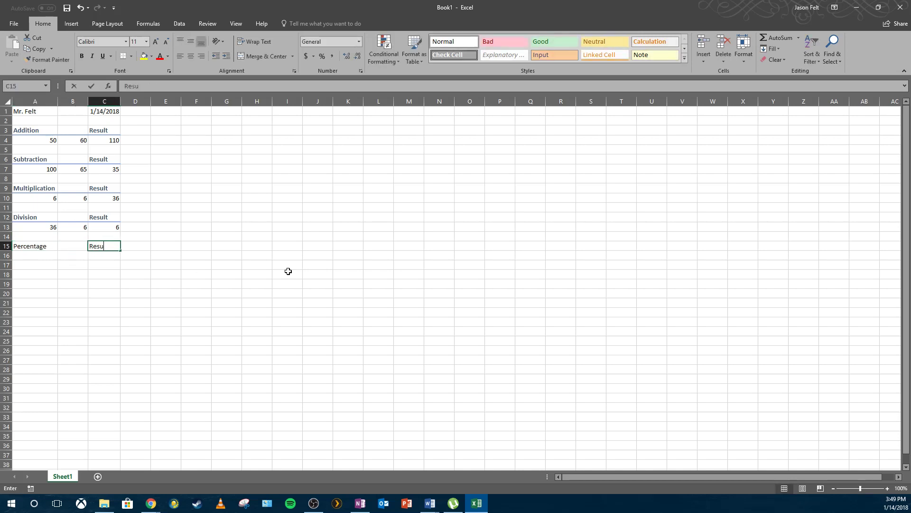
text(lt)
key(Return)
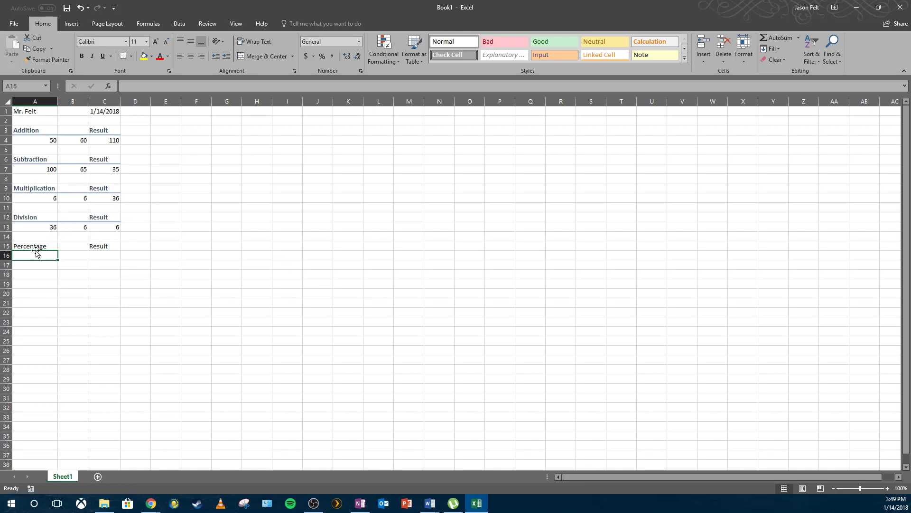
- Apply the Heading 3 cell style to the Percentage heading row, A15:C15
drag(36, 247, 107, 245)
click(685, 58)
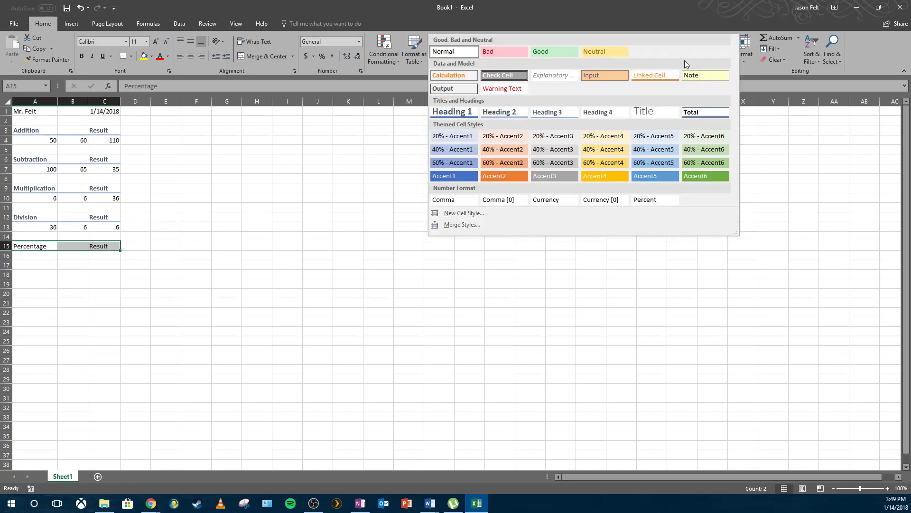
click(569, 112)
- Enter 6 in cell A16 and 60 in cell B16 beneath the Percentage heading
click(26, 256)
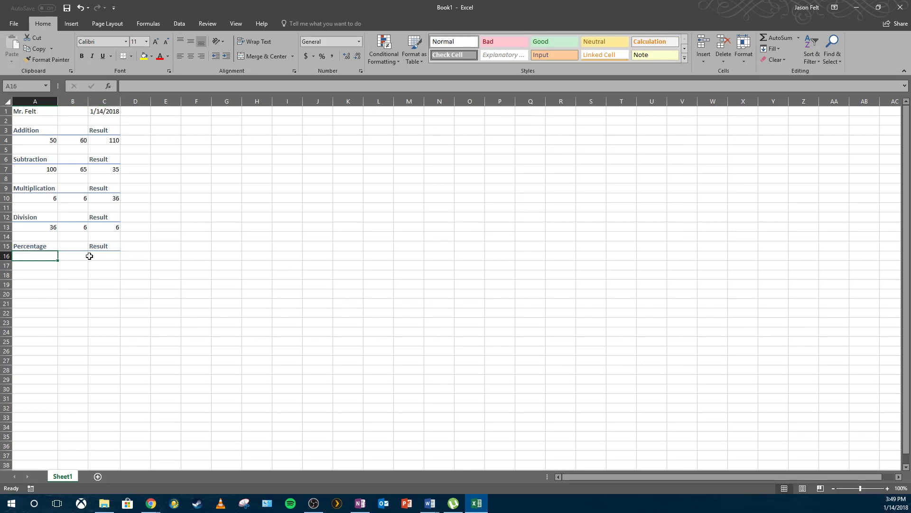
click(73, 258)
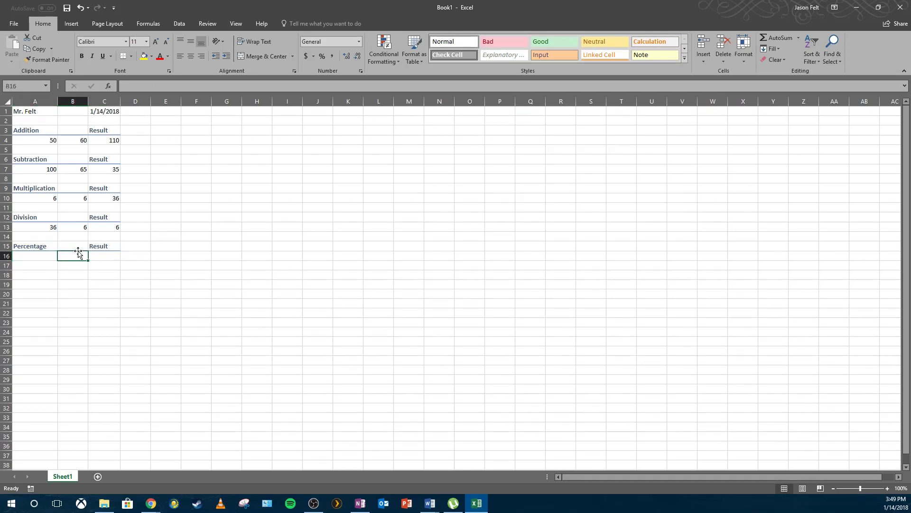
click(44, 255)
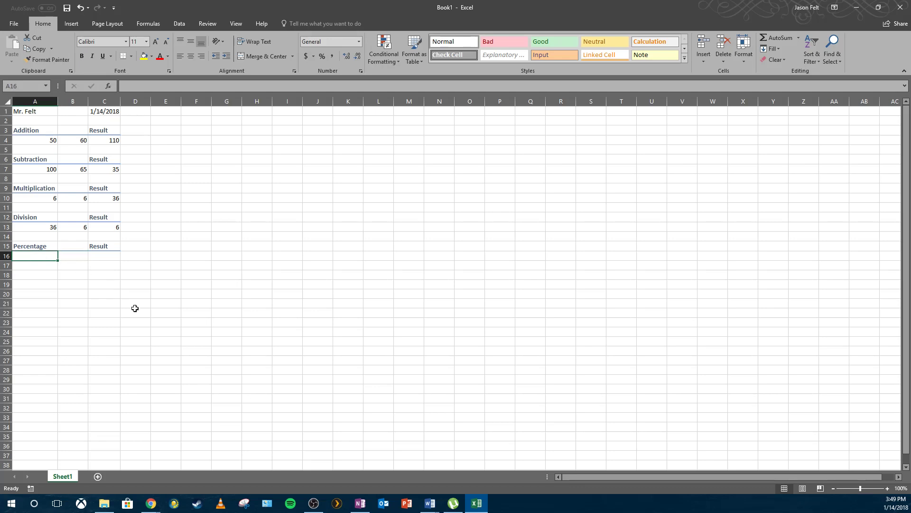
text(6)
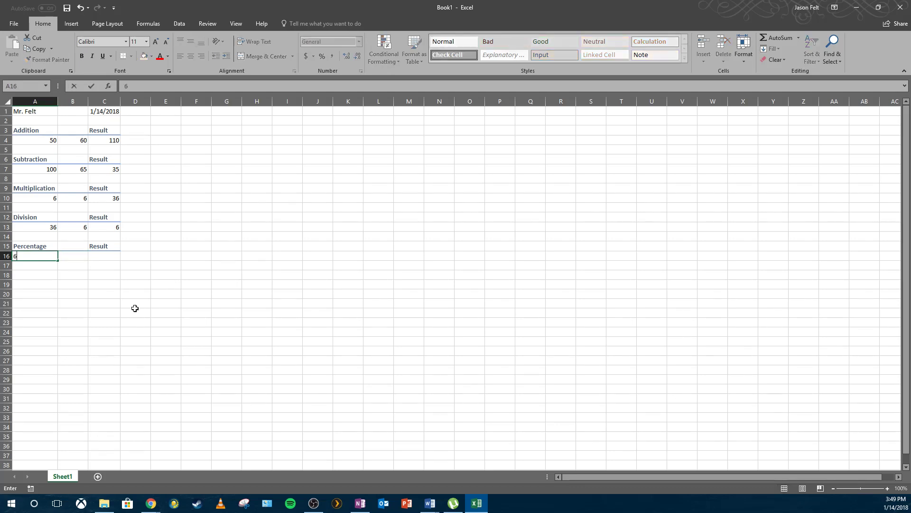
key(Tab)
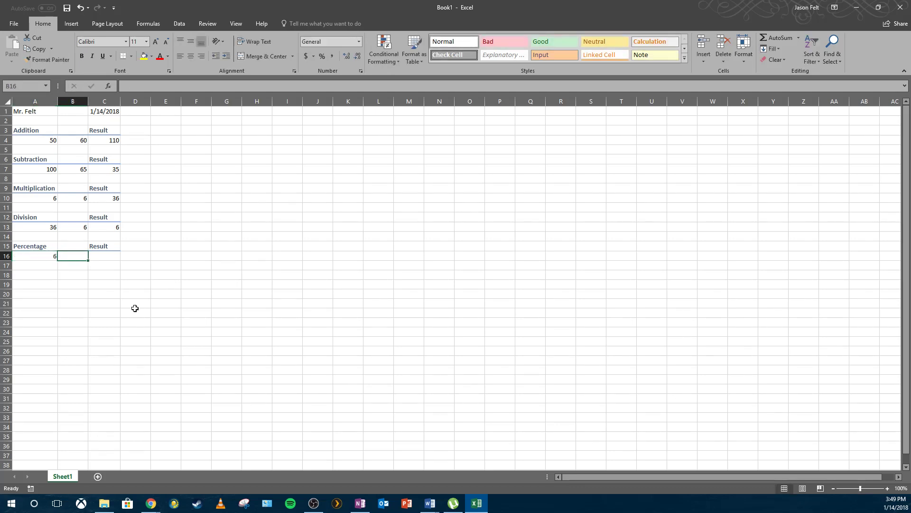
text(60)
key(Return)
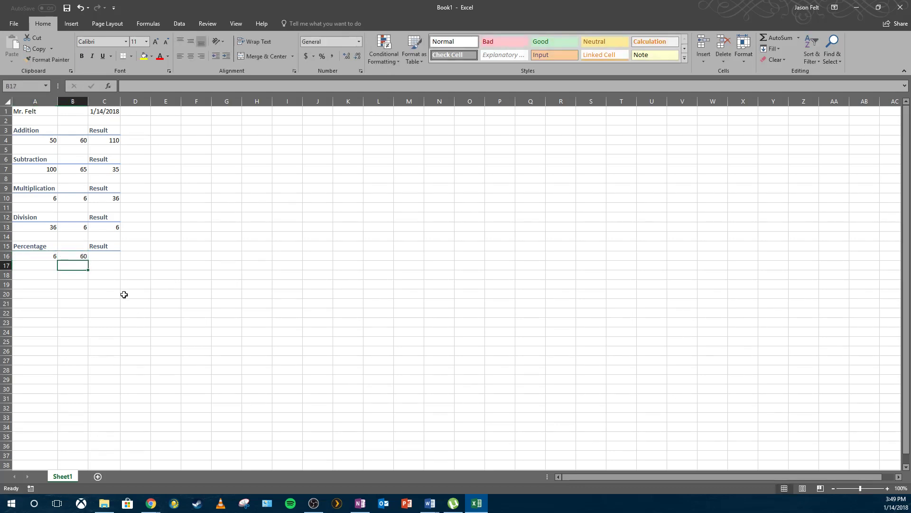
- Enter the formula =A16/B16 in cell C16 and format that cell as a percentage
click(107, 254)
text(=)
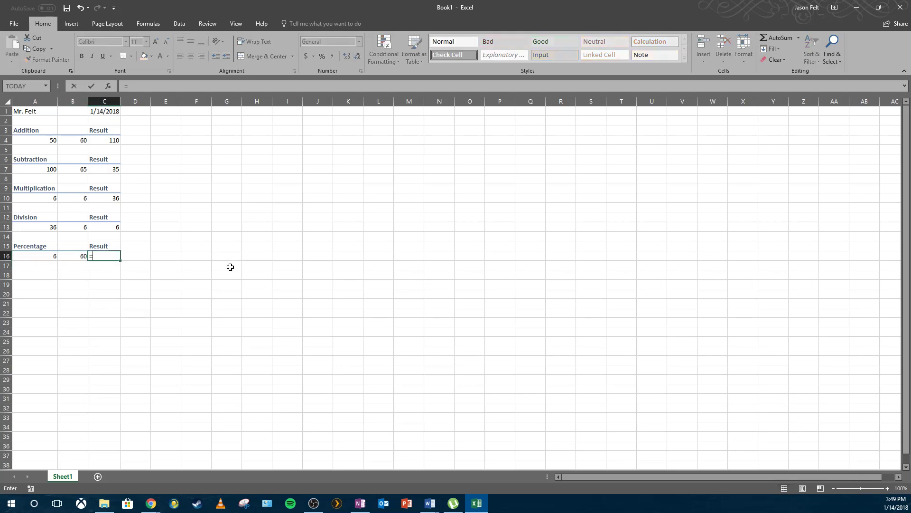
click(42, 256)
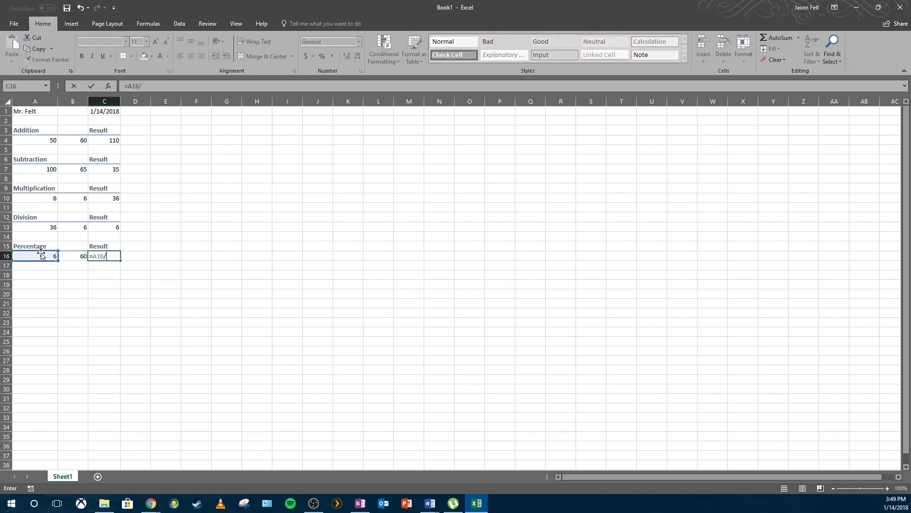
text(/)
click(78, 256)
key(ctrl+Return)
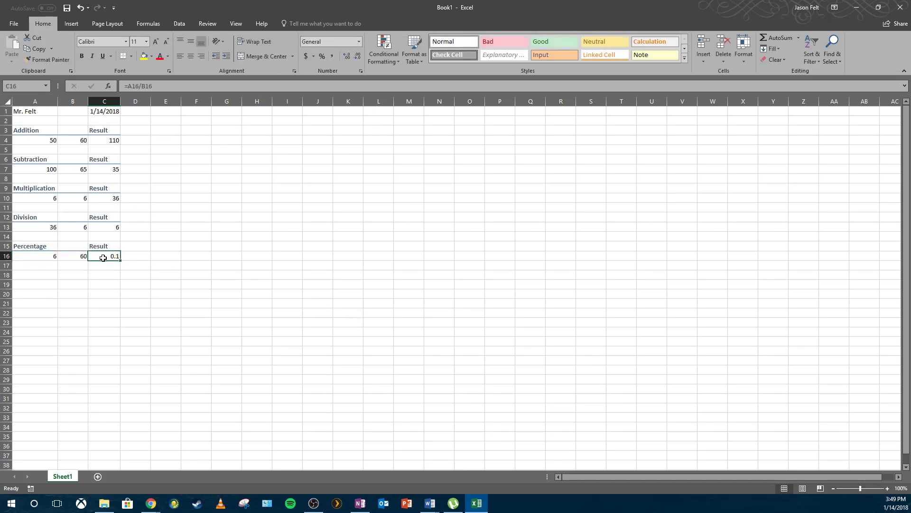
click(321, 57)
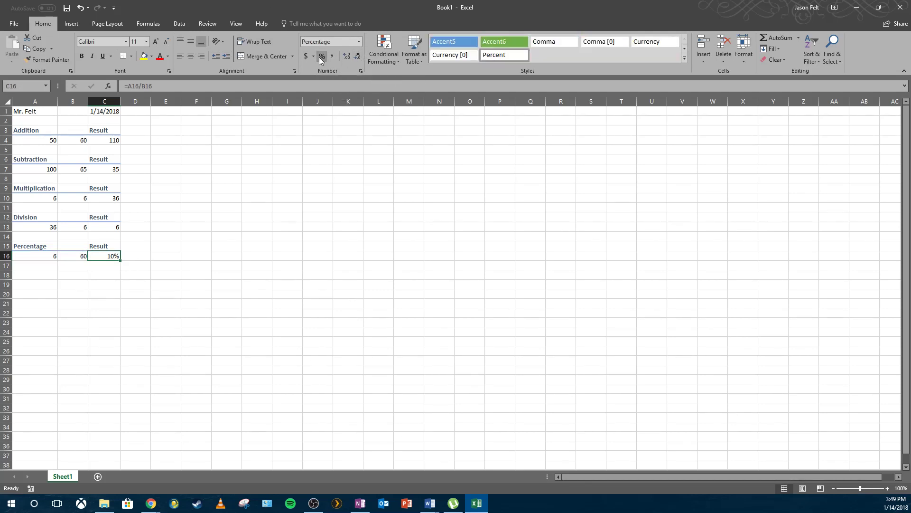
- Add a second percentage example with 50 in cell A17 and .05 in cell B17
click(47, 255)
click(77, 253)
click(36, 267)
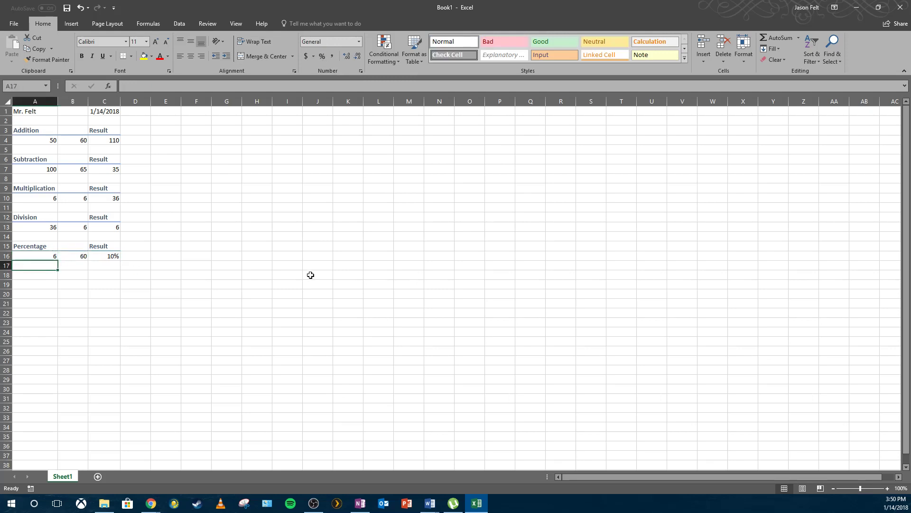
text(50)
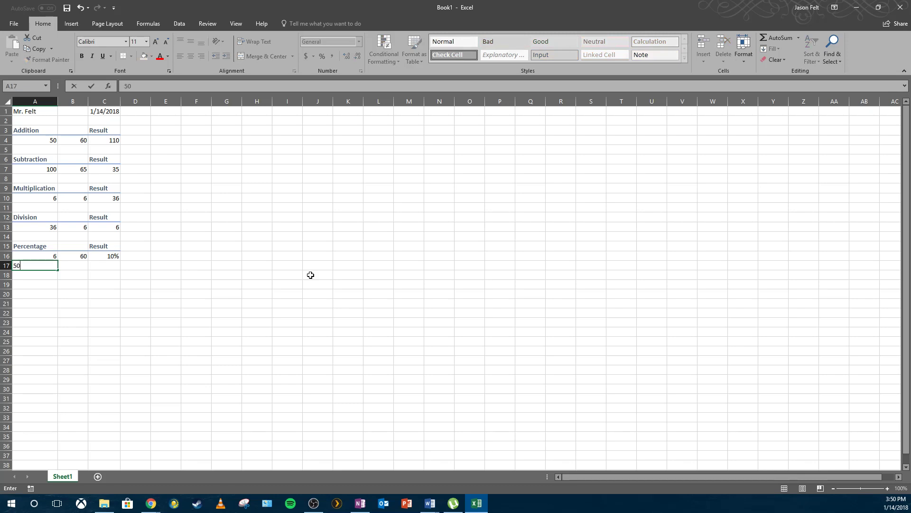
key(Tab)
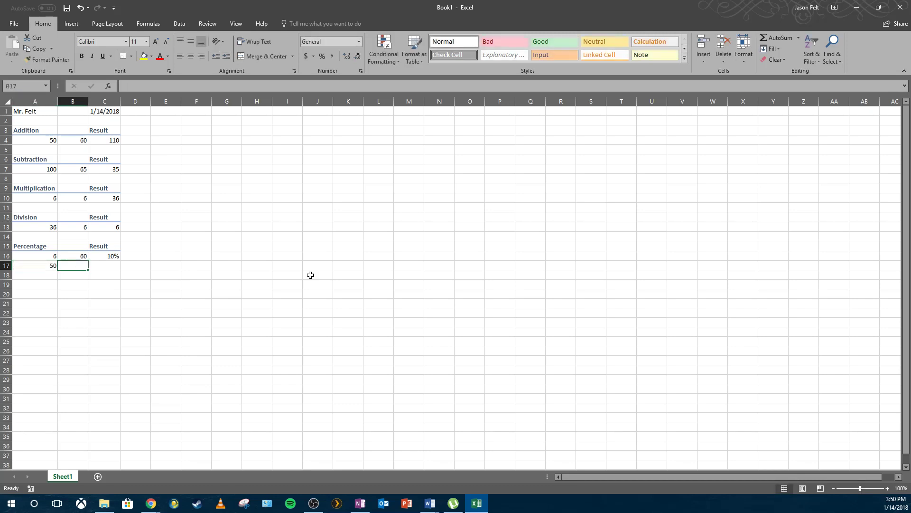
text(.05)
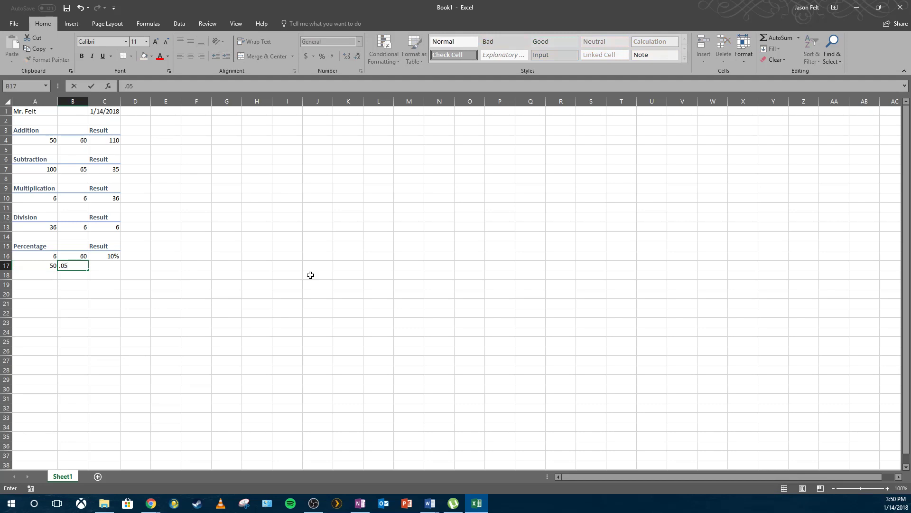
key(Tab)
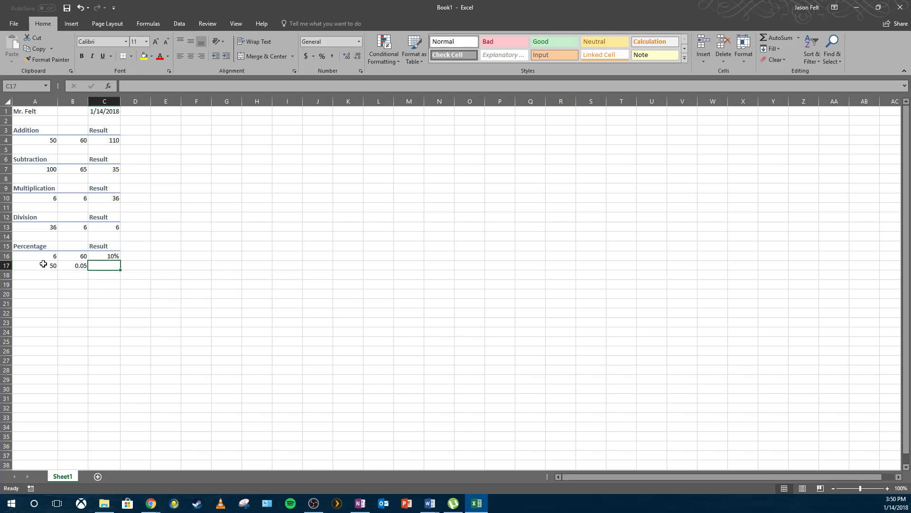
- Enter the formula =A17*B17 in cell C17 to multiply the number by the rate
text(=)
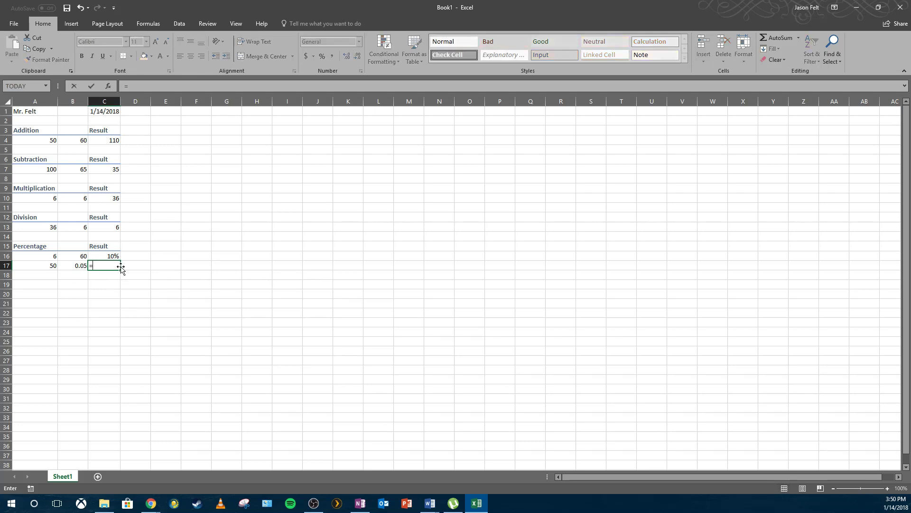
click(41, 267)
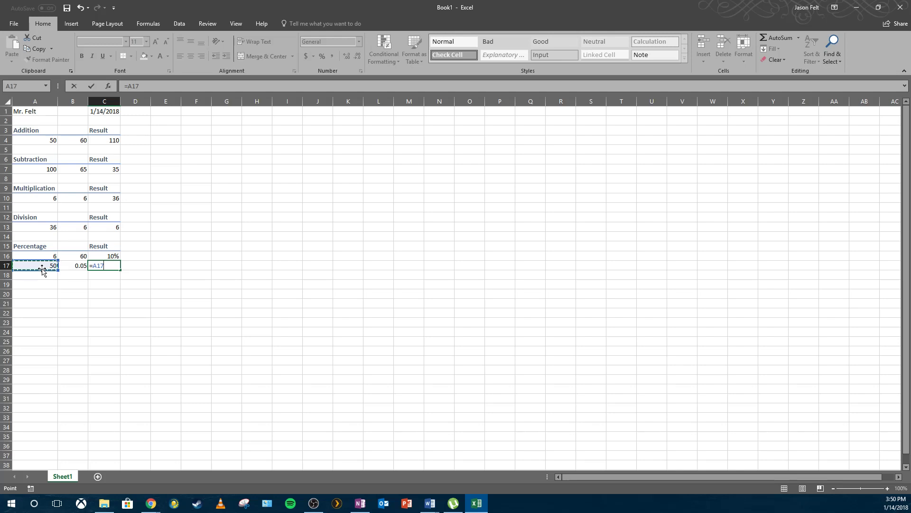
text(*)
click(74, 266)
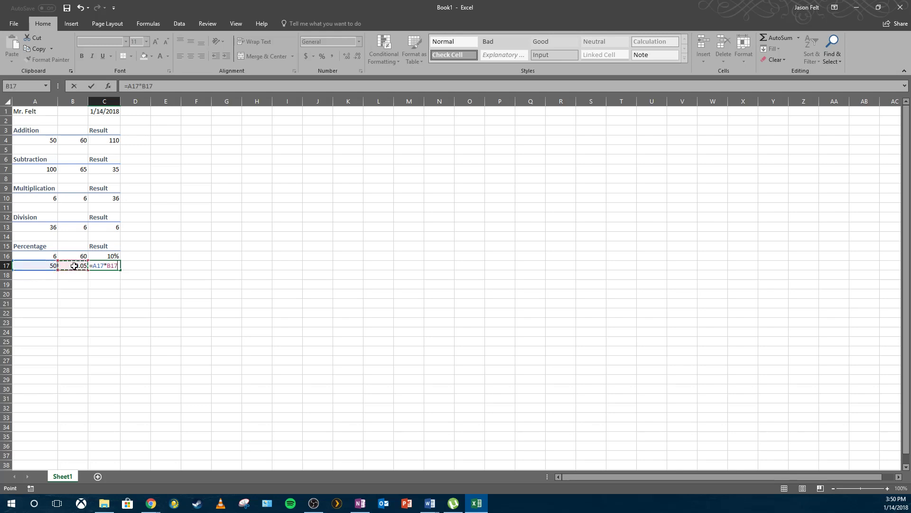
key(Return)
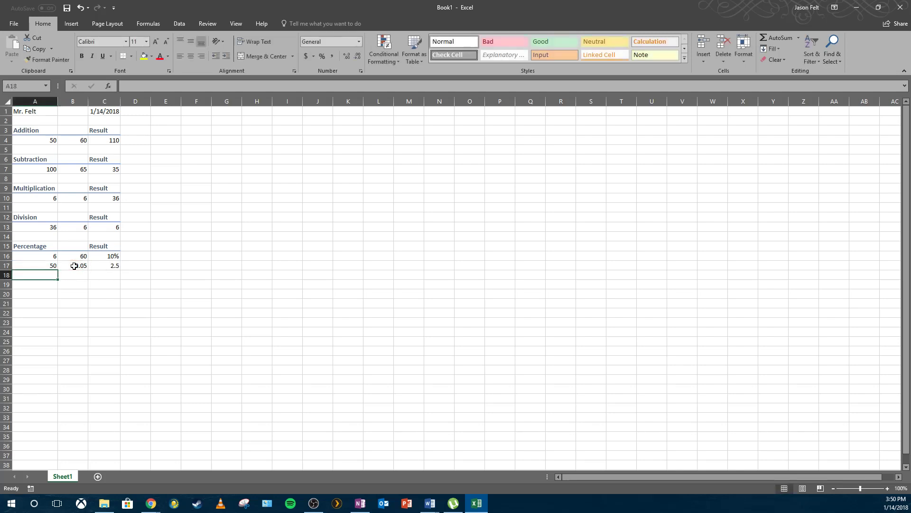
- Format the rate in cell B17 as a percentage and review the row 17 cells
click(112, 264)
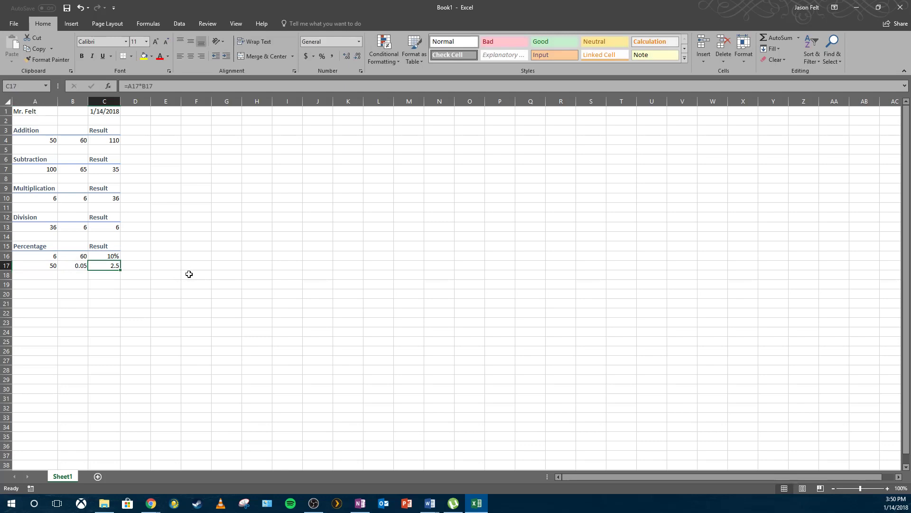
click(75, 266)
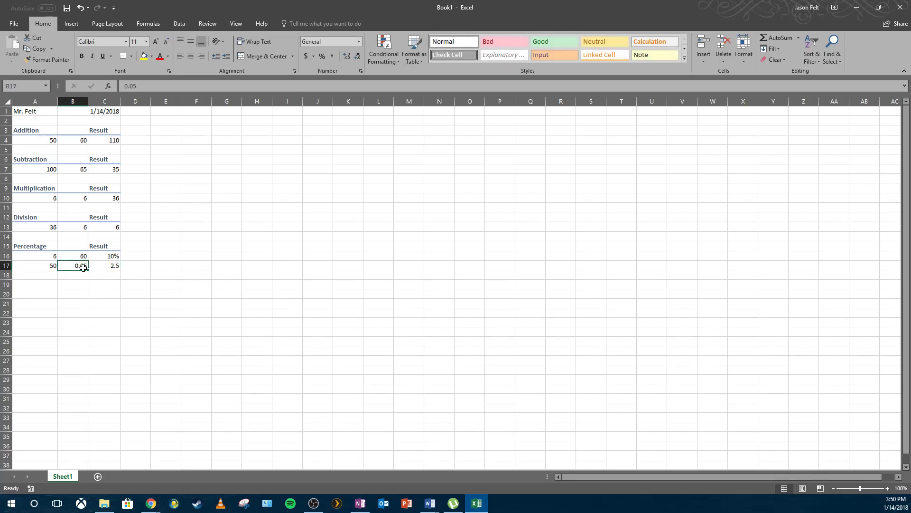
click(321, 57)
click(56, 266)
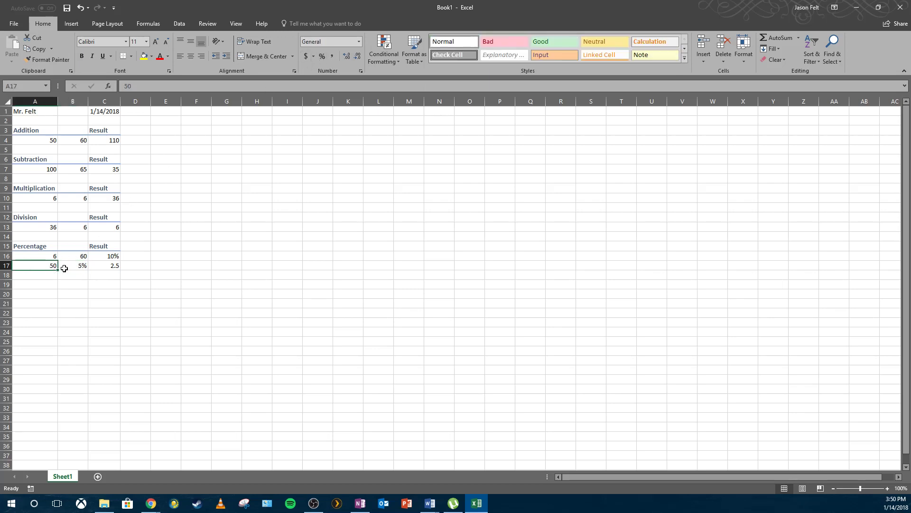
click(82, 265)
click(106, 265)
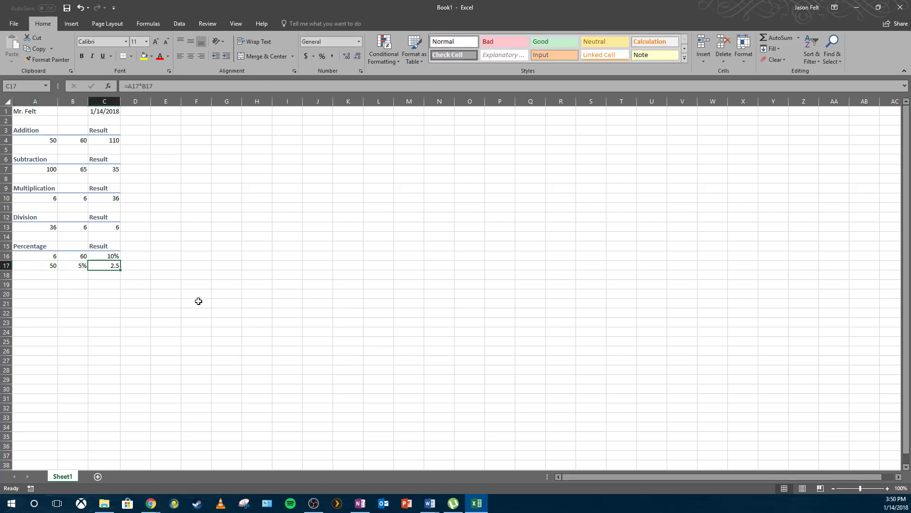
click(52, 284)
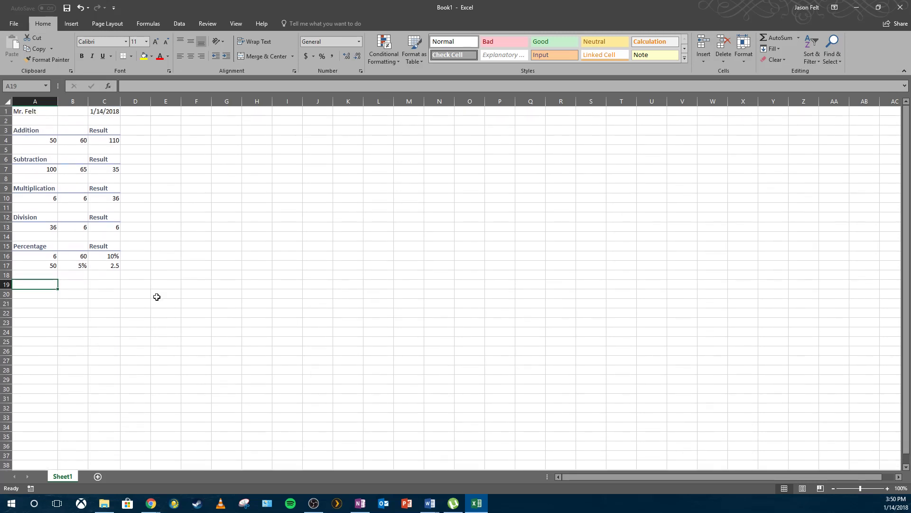
text(SUM)
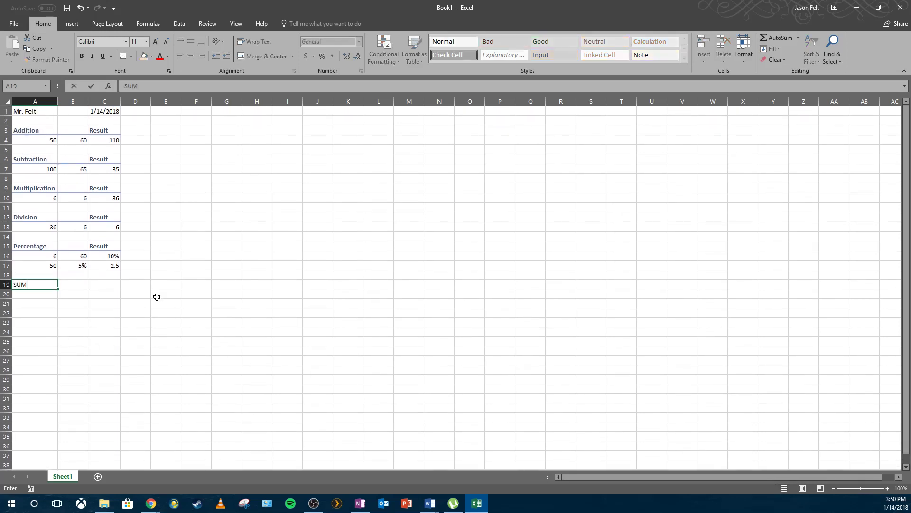
key(Return)
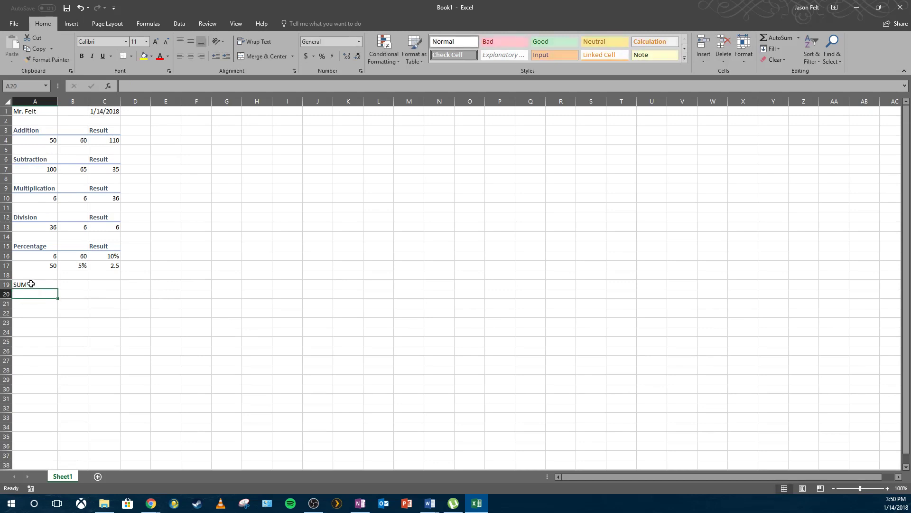
click(31, 283)
key(Delete)
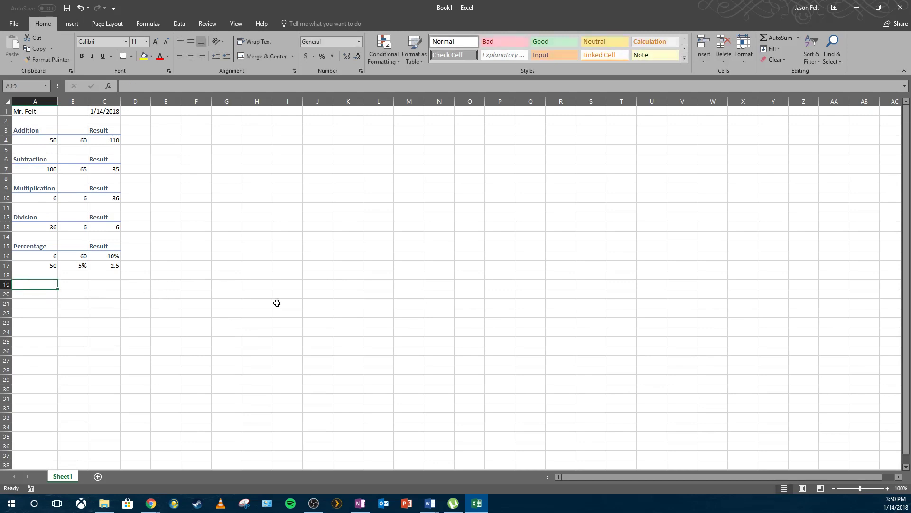
- Start a new section with the heading SUM in cell E3 and Result in cell I3
click(162, 131)
text(SUM)
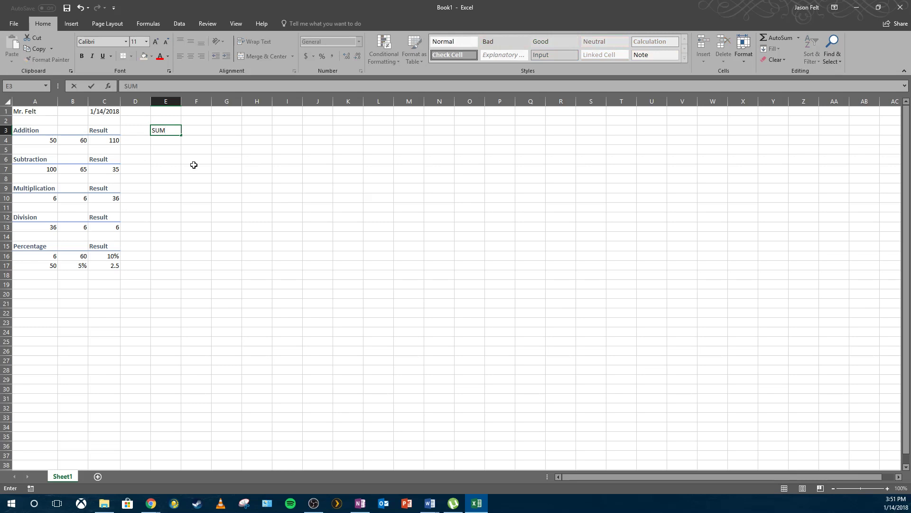
key(Return)
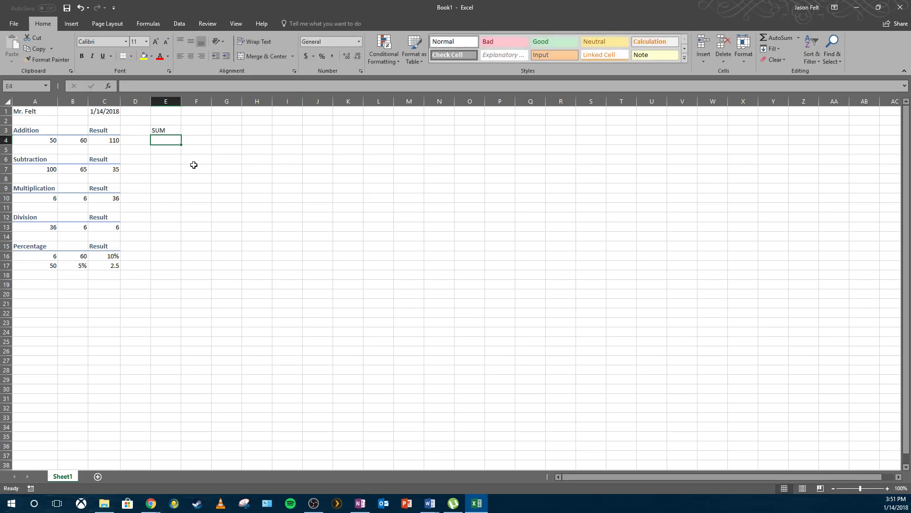
click(288, 130)
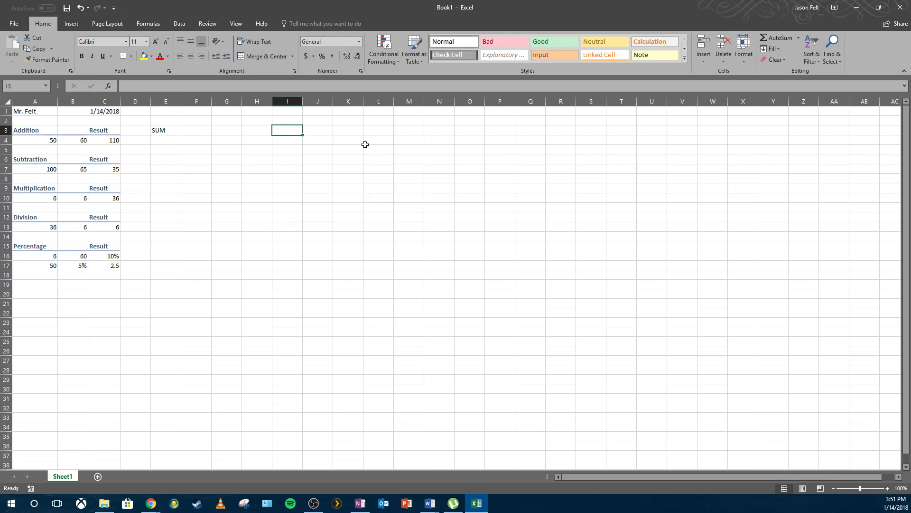
text(Result)
key(Return)
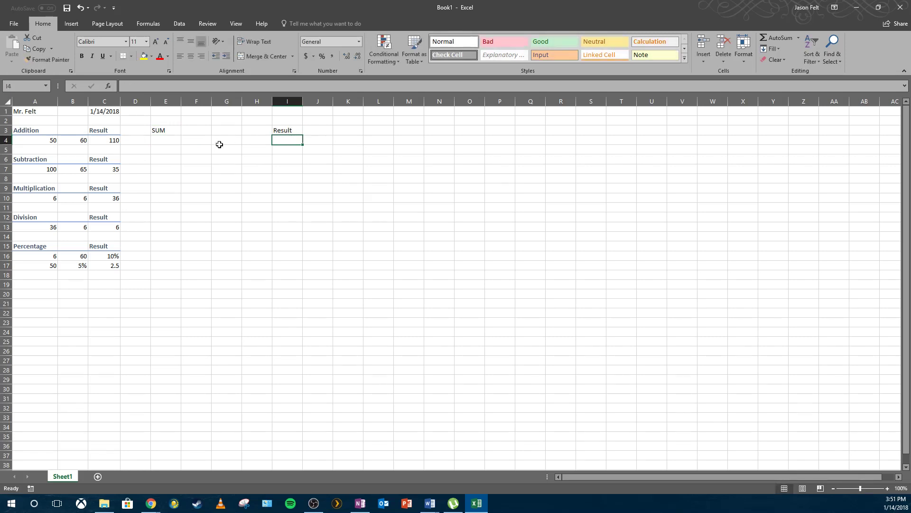
- Apply the Heading 3 cell style to the SUM heading row, E3:I3
click(177, 140)
drag(166, 129, 281, 127)
click(684, 59)
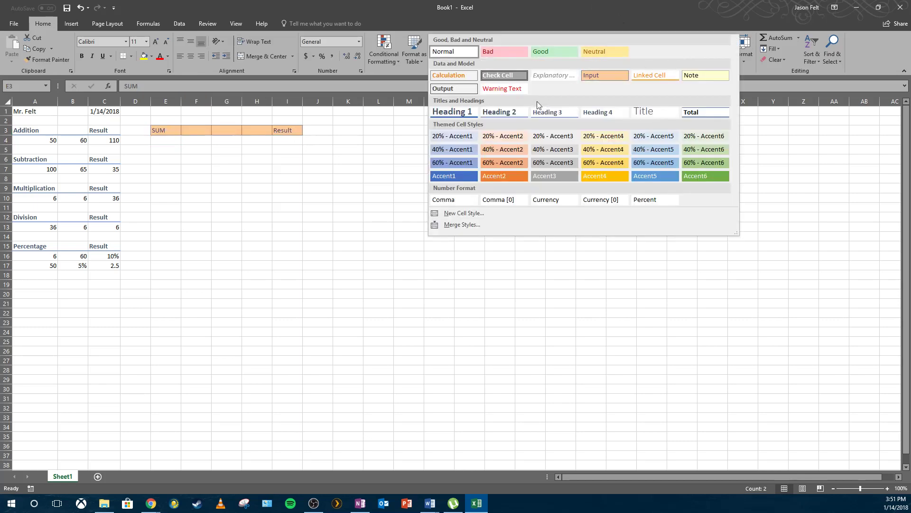
click(570, 112)
- Enter the numbers 39, 45, 10 and 52 in cells E4 to H4 of the SUM section
click(154, 142)
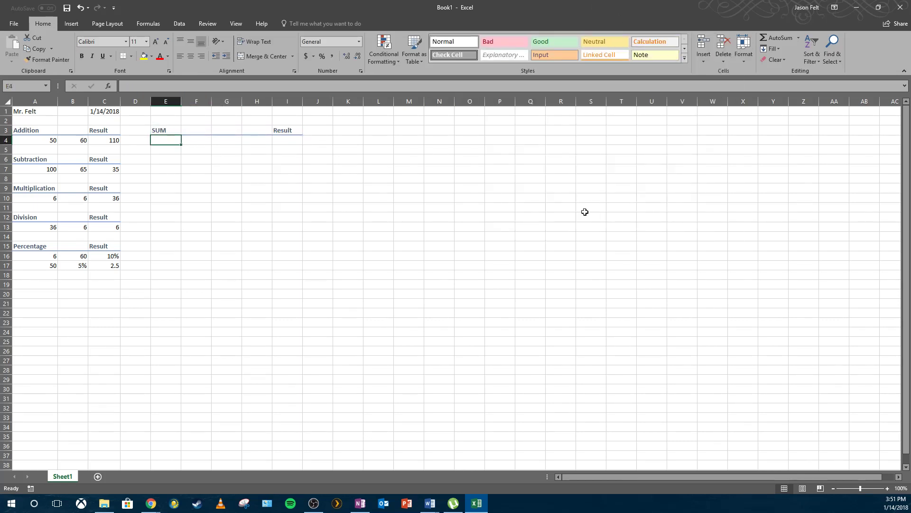
text(39)
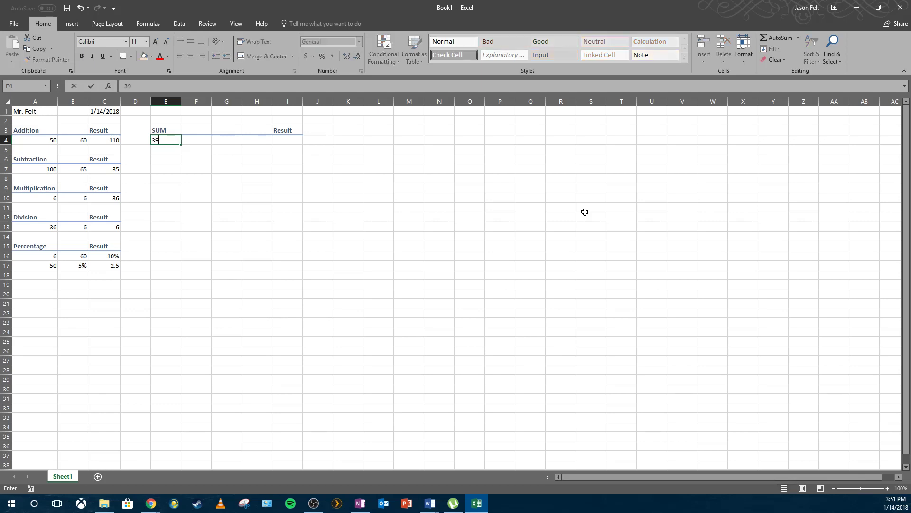
key(Tab)
text(45)
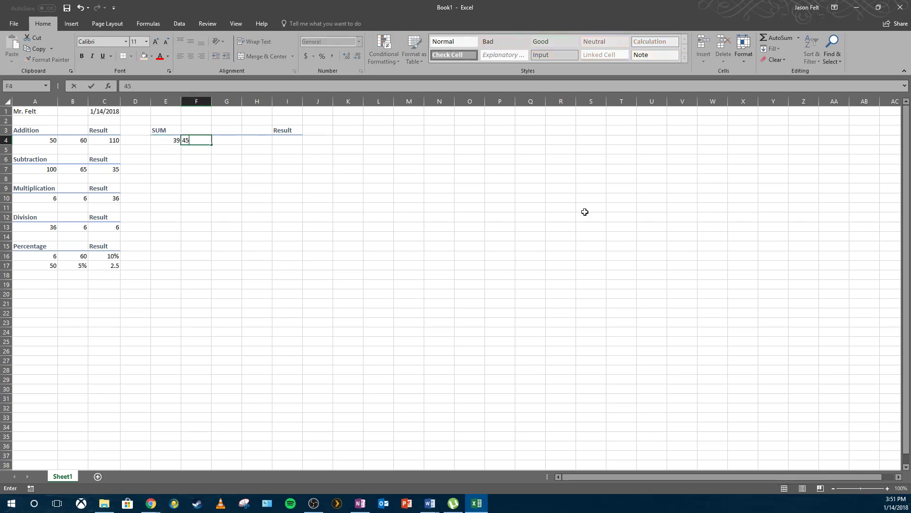
key(Tab)
text(10)
key(Tab)
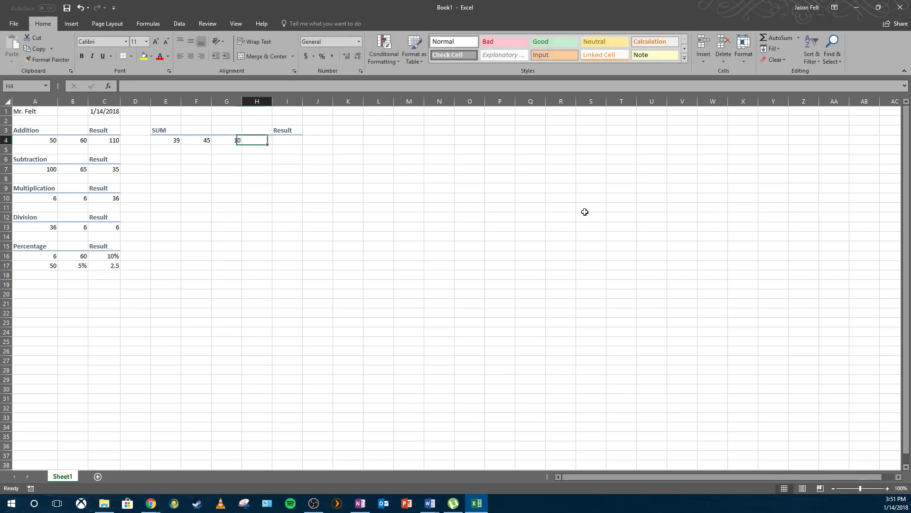
text(523)
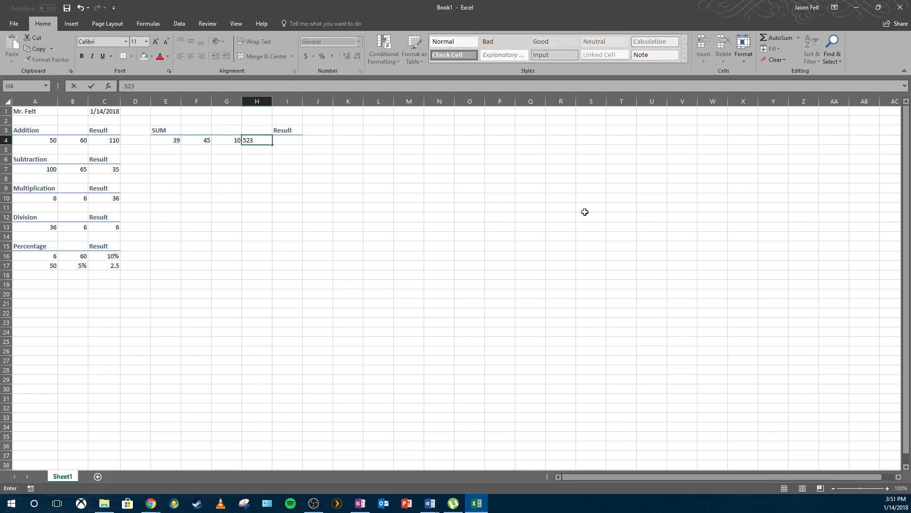
key(BackSpace)
key(Tab)
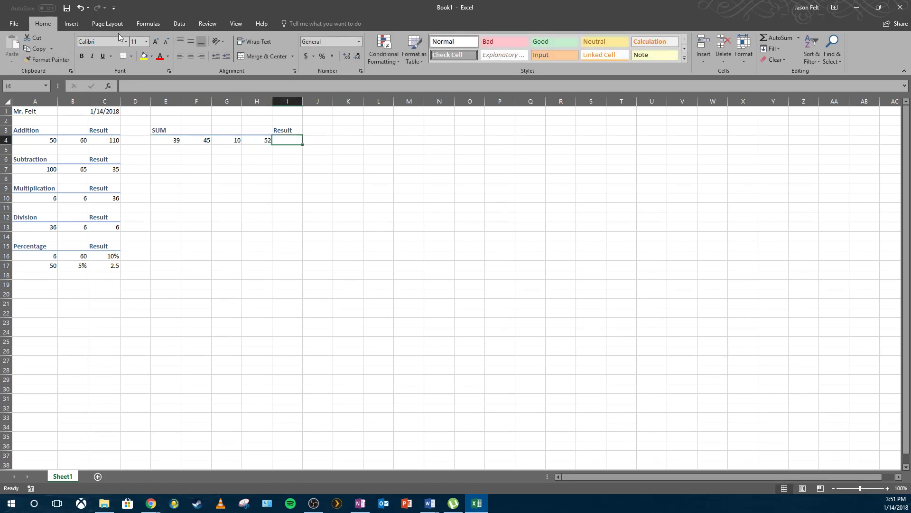
- Sum E4:H4 in cell I4 with AutoSum, and rewrite it by hand as a SUM formula over the same range
click(773, 35)
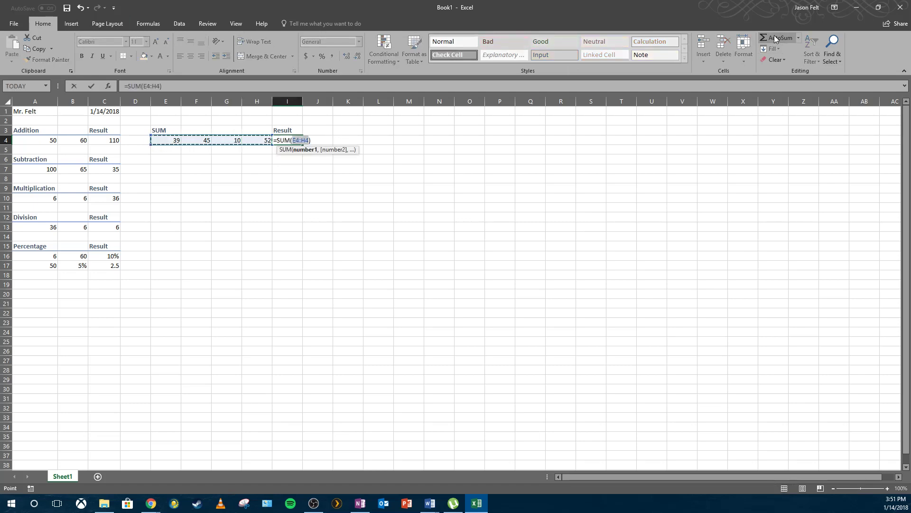
drag(162, 86, 96, 88)
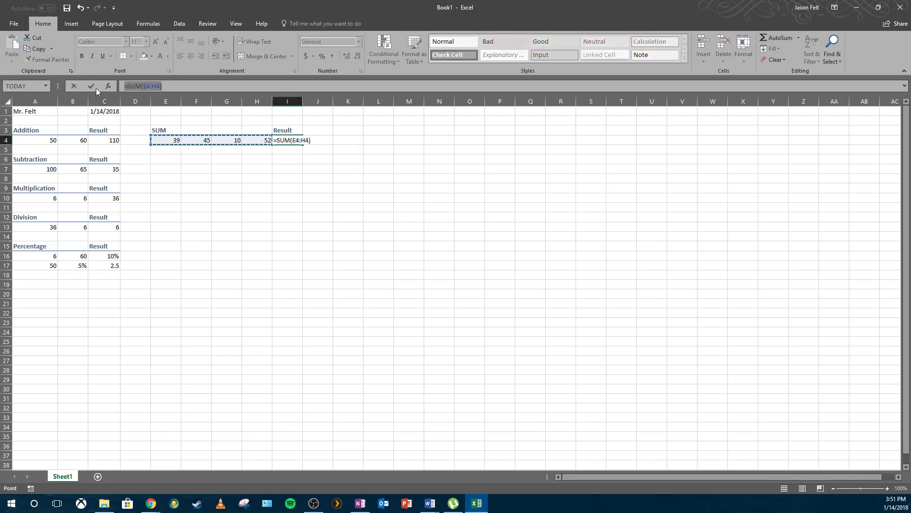
text(=SUM)
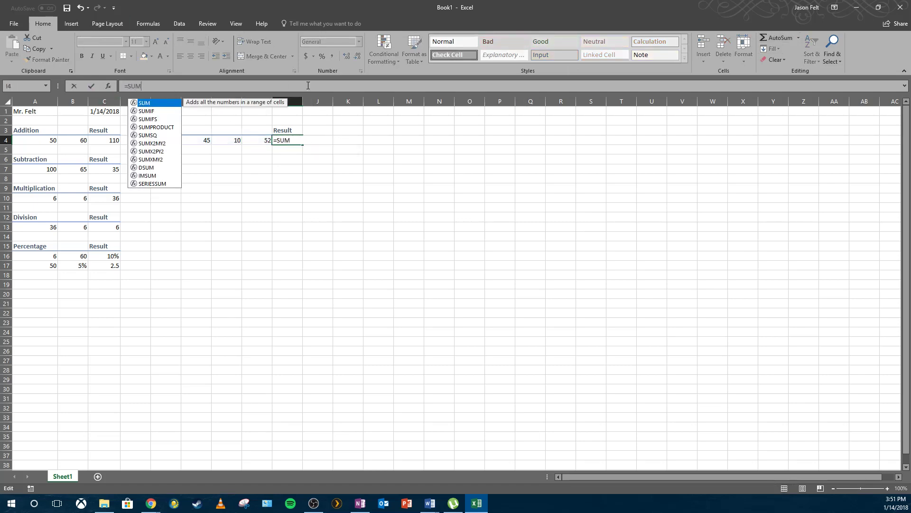
text(()
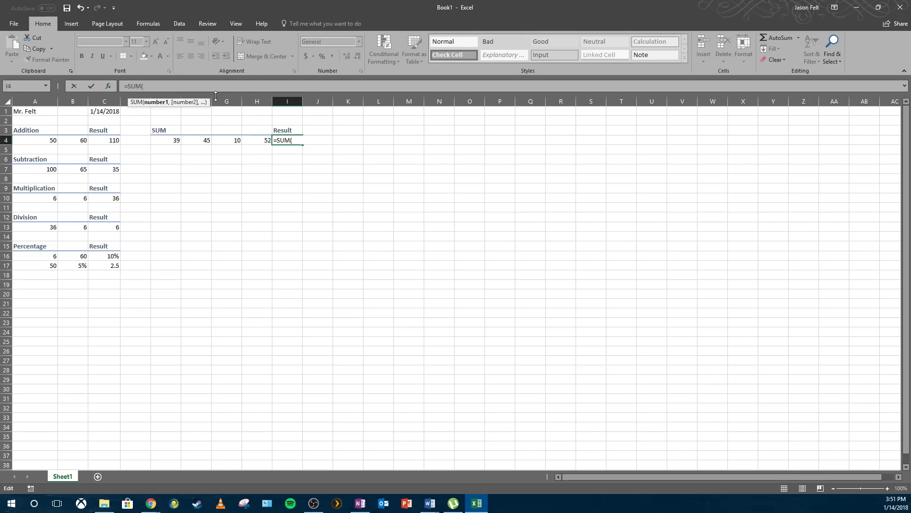
drag(168, 141, 259, 139)
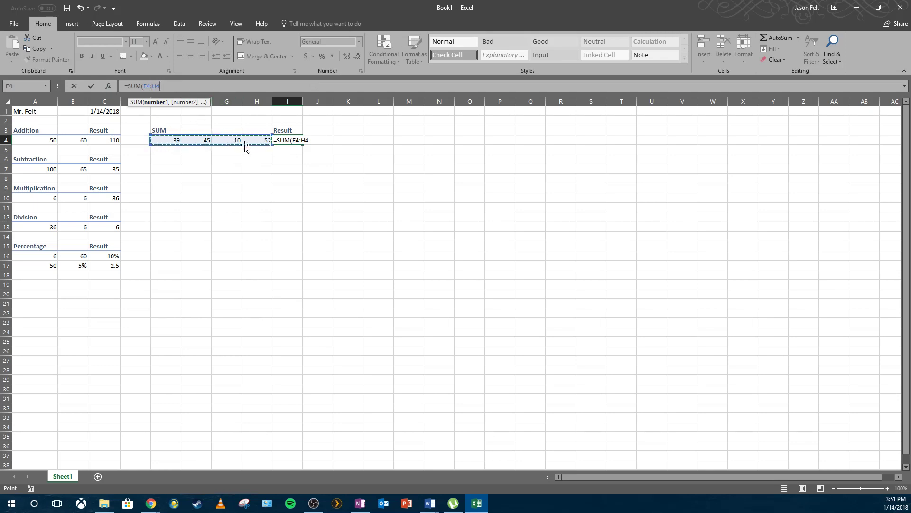
- Try the SUM formula in cell I4 with the separate cells E4 and G4 as its arguments
click(185, 139)
text(,a)
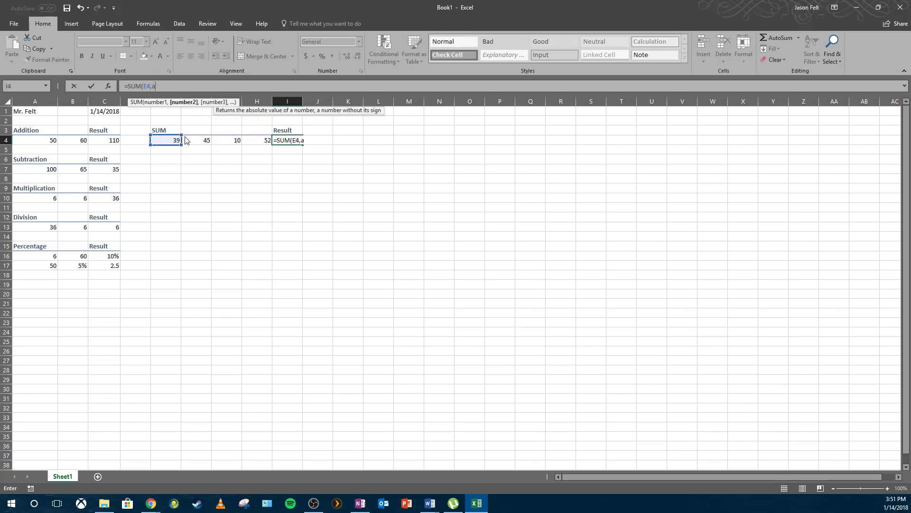
key(BackSpace)
text(G4)
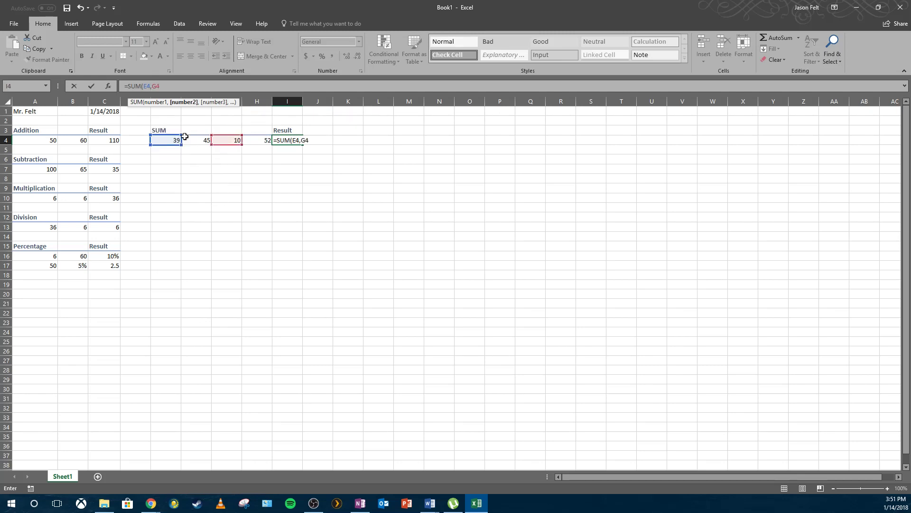
- Remove the G4 argument and complete the formula in cell I4 as a sum of the range E4:H4
key(BackSpace)
key(BackSpace)
key(BackSpace)
key(BackSpace)
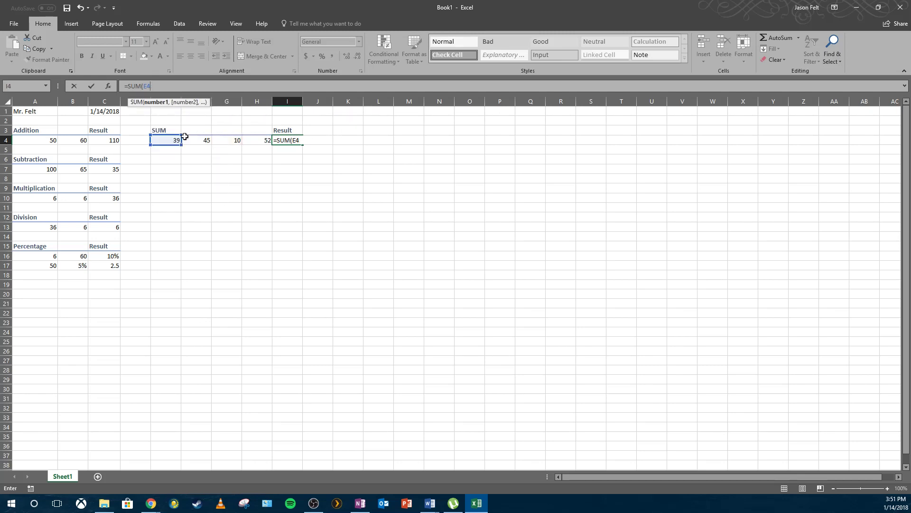
text(:H4)
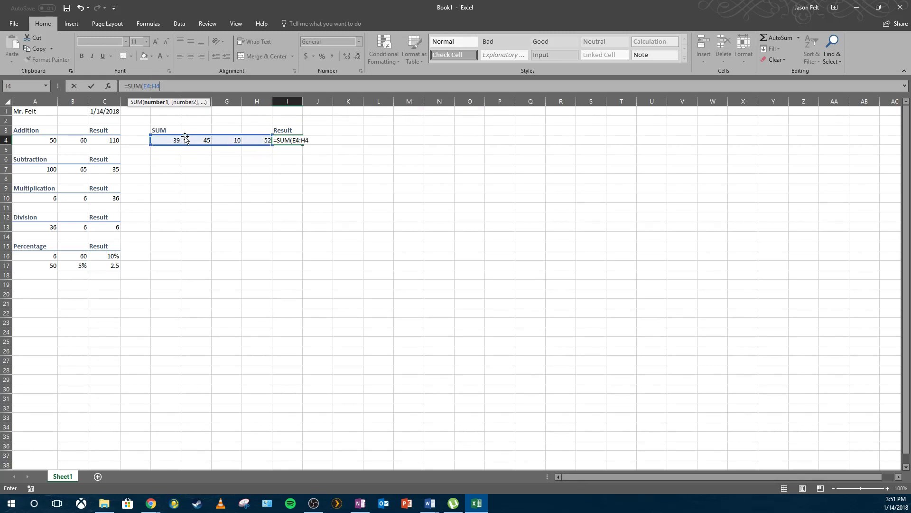
key(Return)
- Start a new section with the heading AVERAGE in cell E6 and Result in cell I6
click(158, 160)
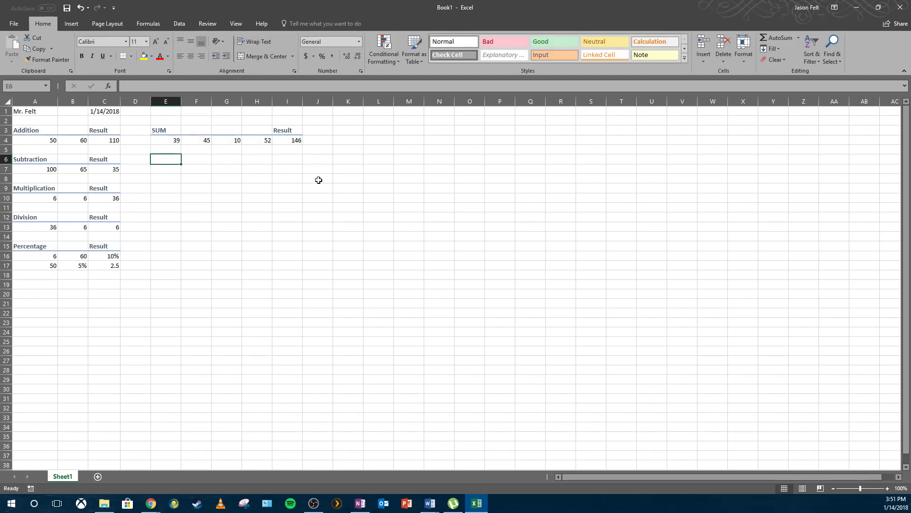
text(AV)
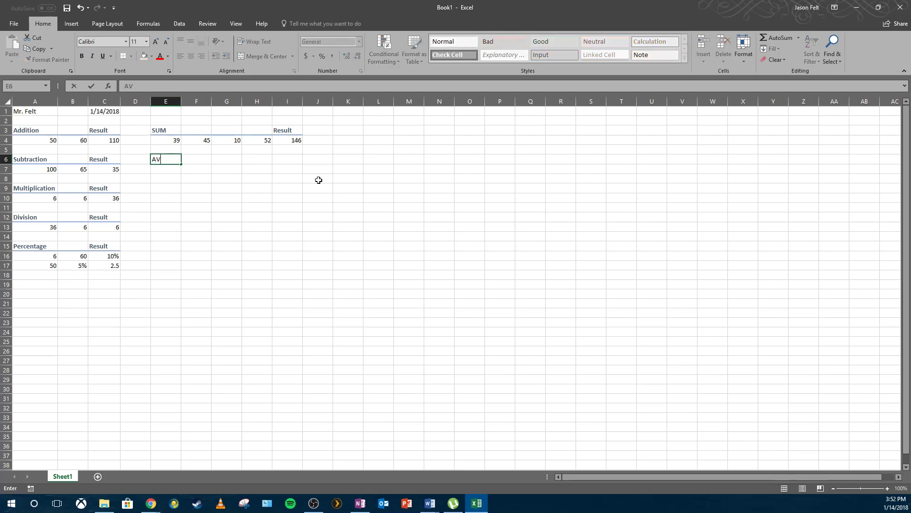
text(ERAGE)
key(Return)
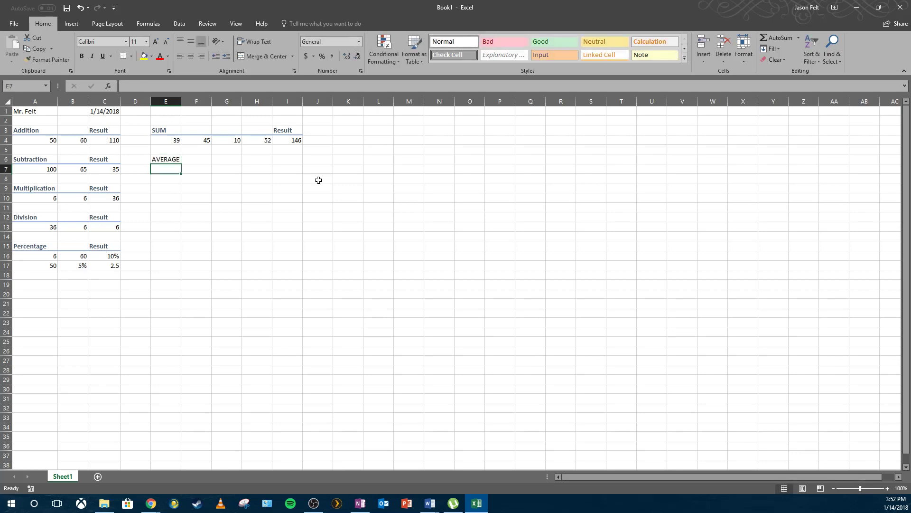
key(Up)
key(Right)
key(Right)
key(Right)
key(Right)
text(Result)
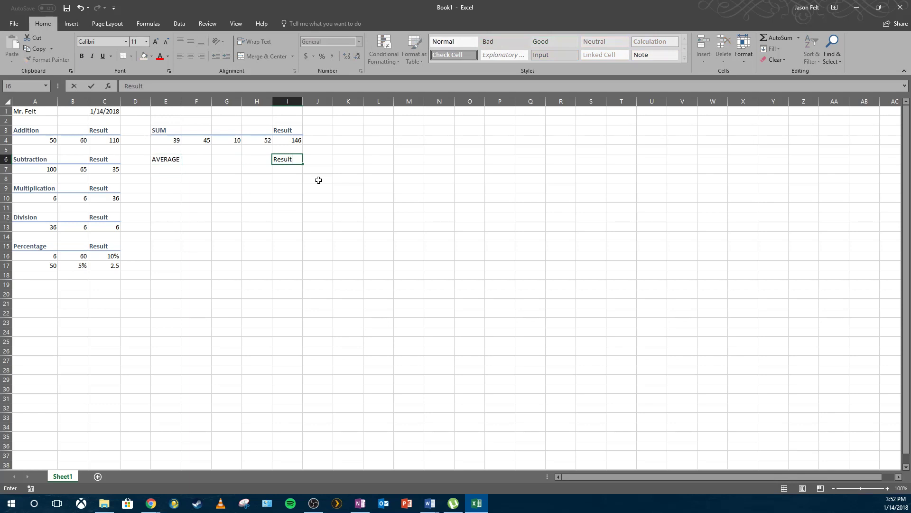
key(Return)
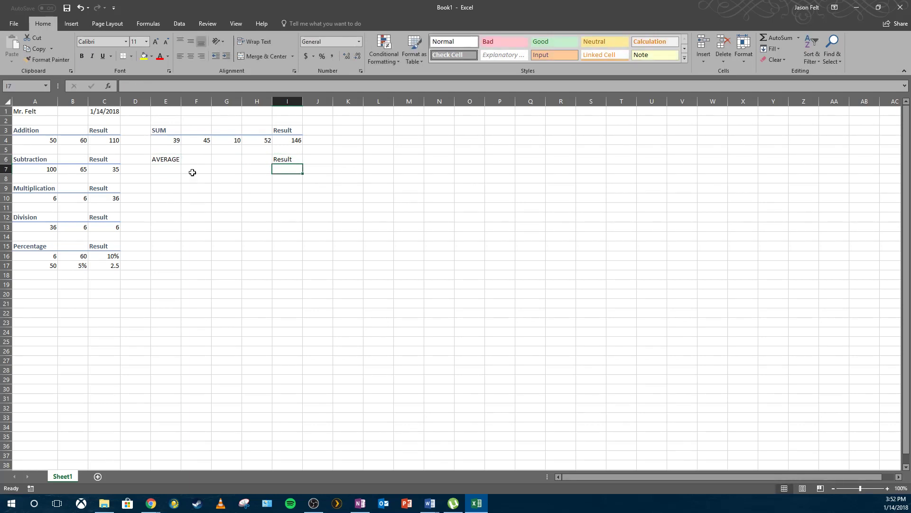
- Apply the Heading 3 cell style to the AVERAGE heading row, E6:I6
click(162, 172)
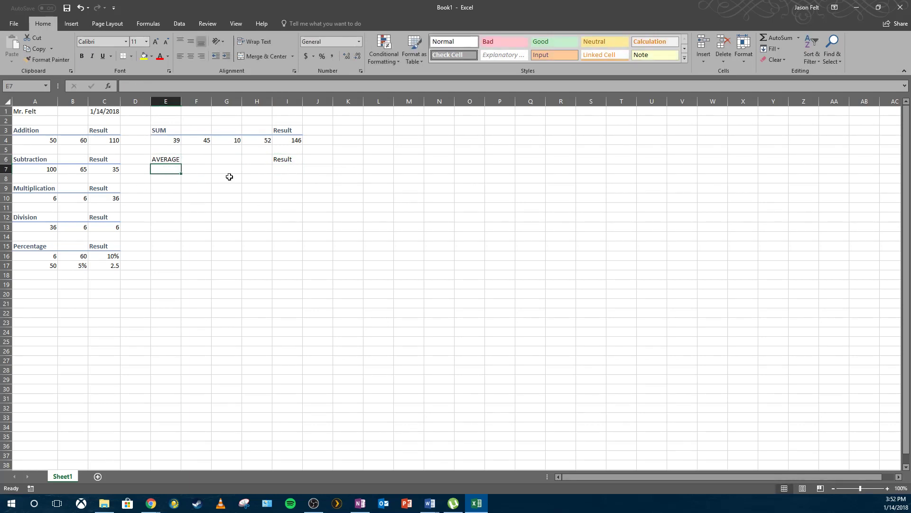
drag(167, 159, 281, 160)
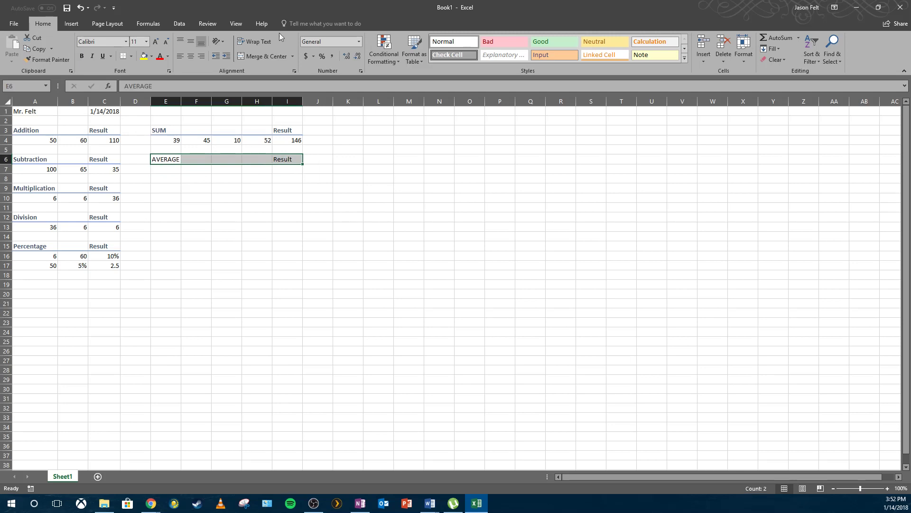
click(683, 58)
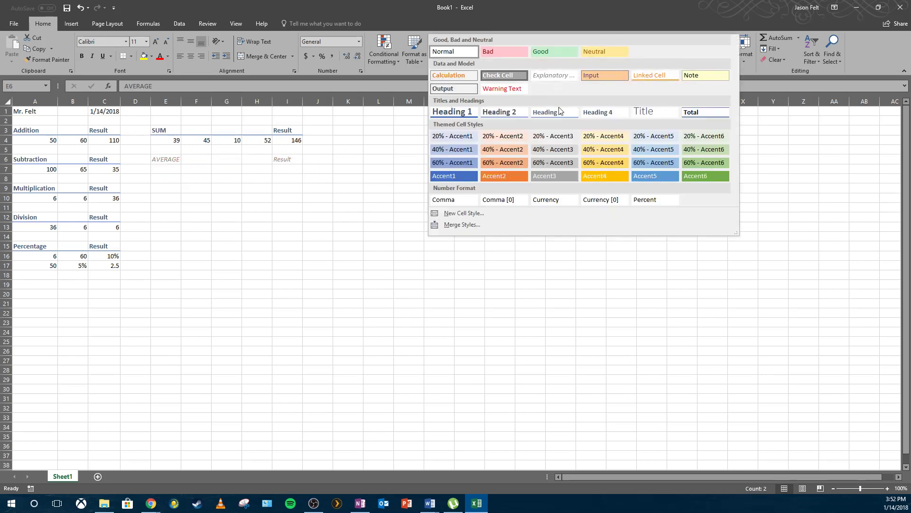
click(541, 113)
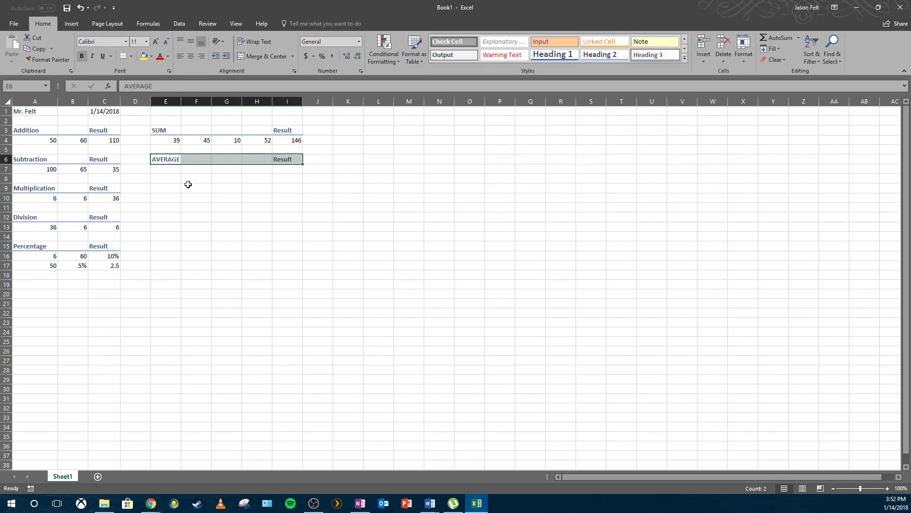
- Enter the numbers 85, 80, 97 and 100 in cells E7 to H7 of the AVERAGE section
click(172, 170)
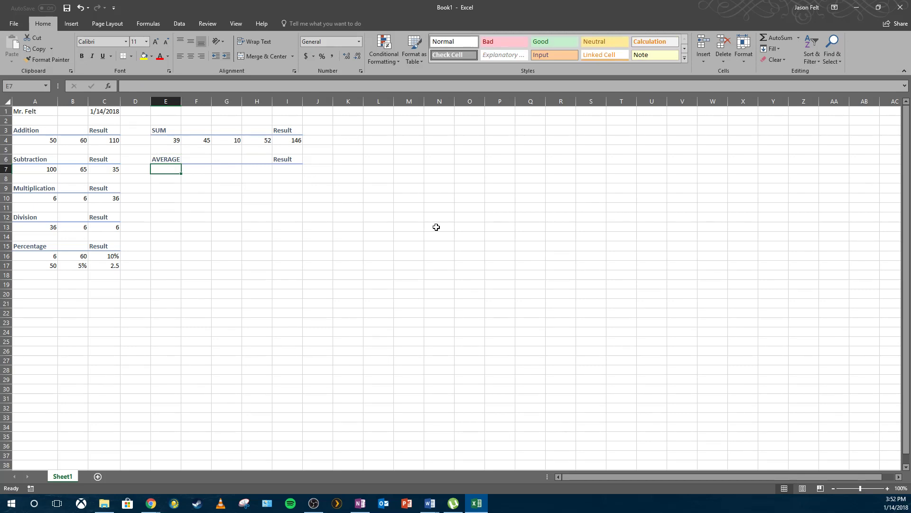
text(85)
key(Tab)
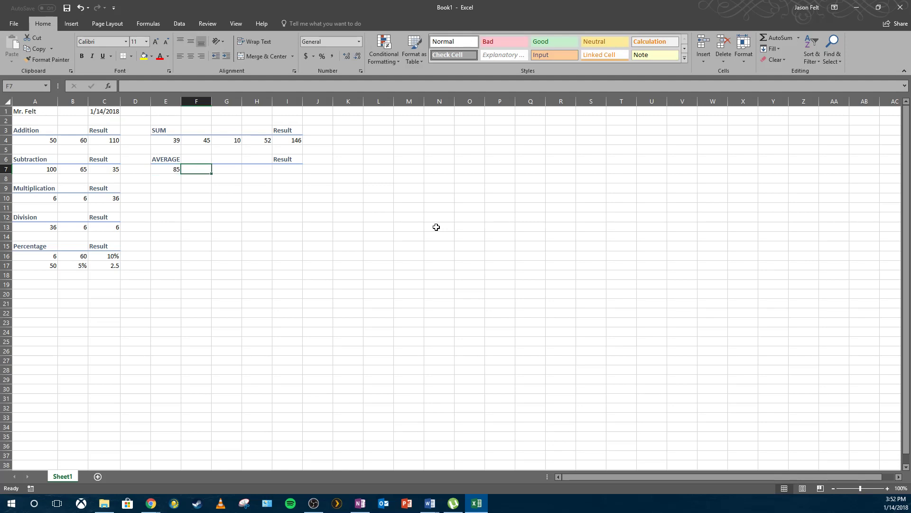
text(80)
key(Tab)
text(97)
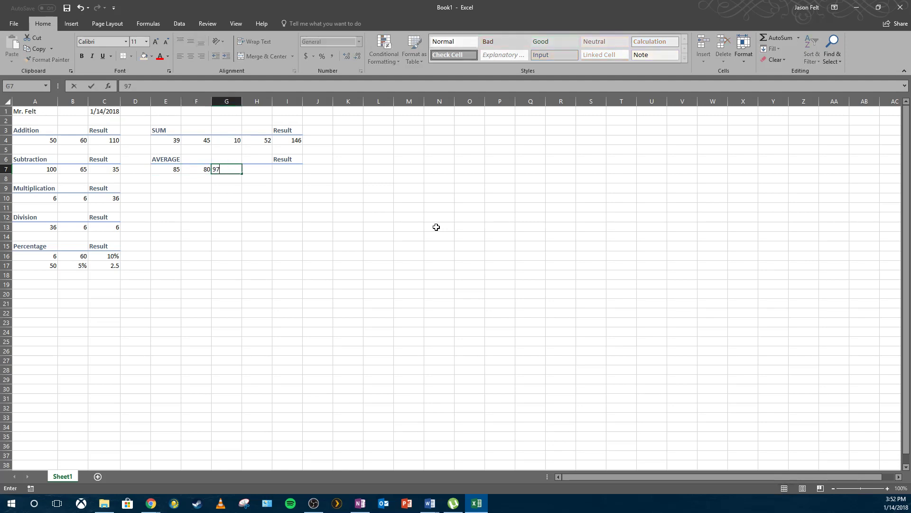
key(Tab)
text(10)
key(Tab)
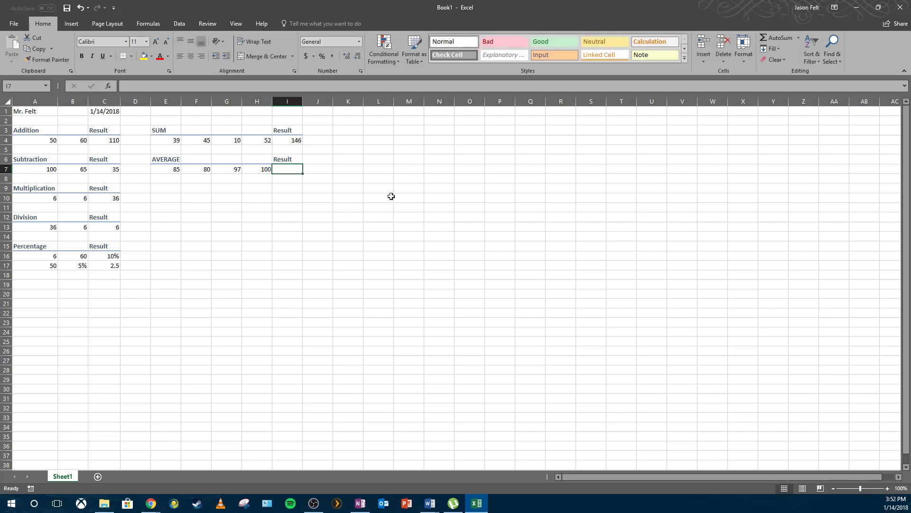
- Try the formula =AVERAGE(E7:H7) in cell I7 and undo the entry
text(=AV)
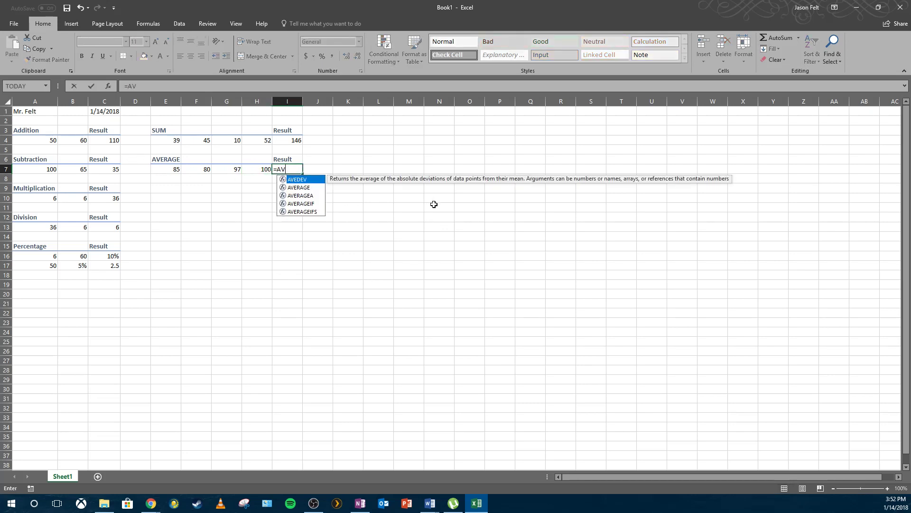
text(ERAGE()
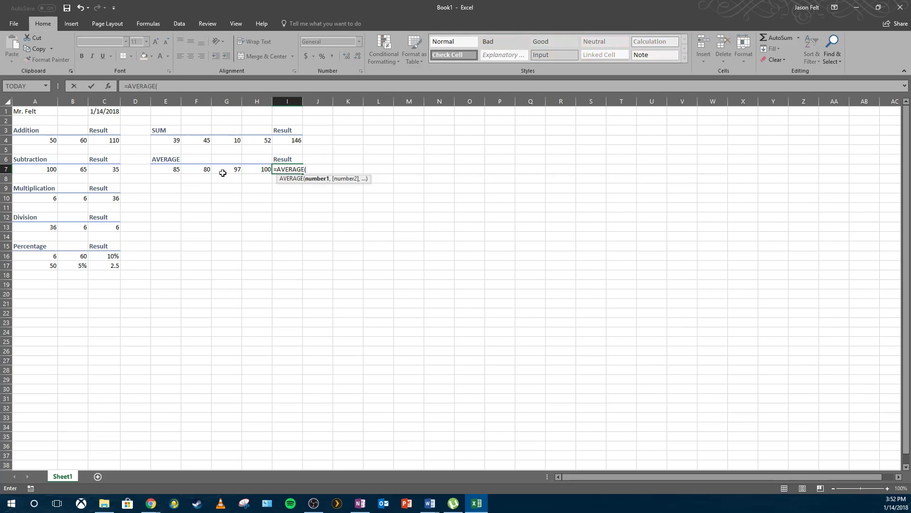
drag(172, 170, 264, 170)
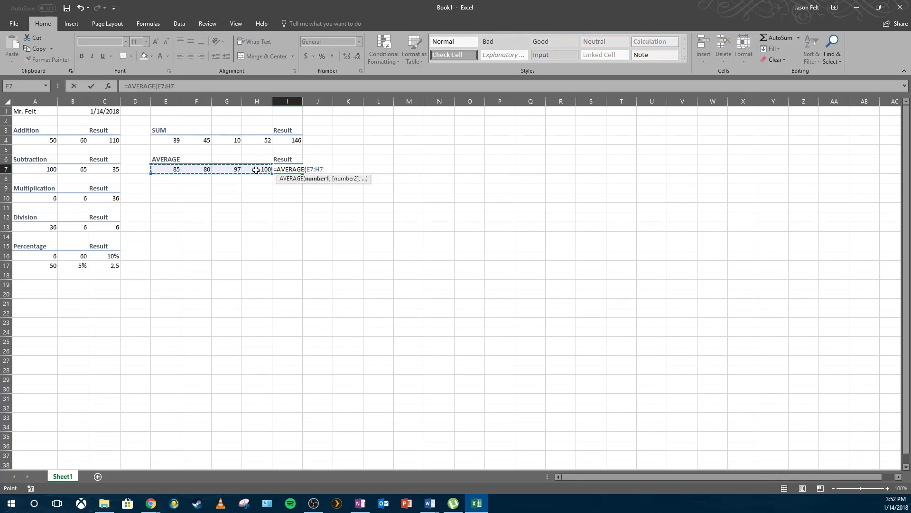
text())
key(Return)
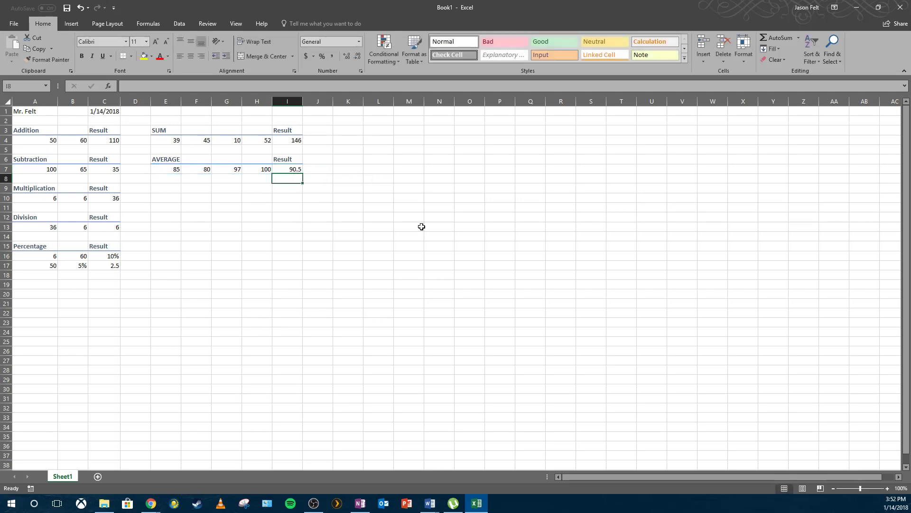
click(80, 8)
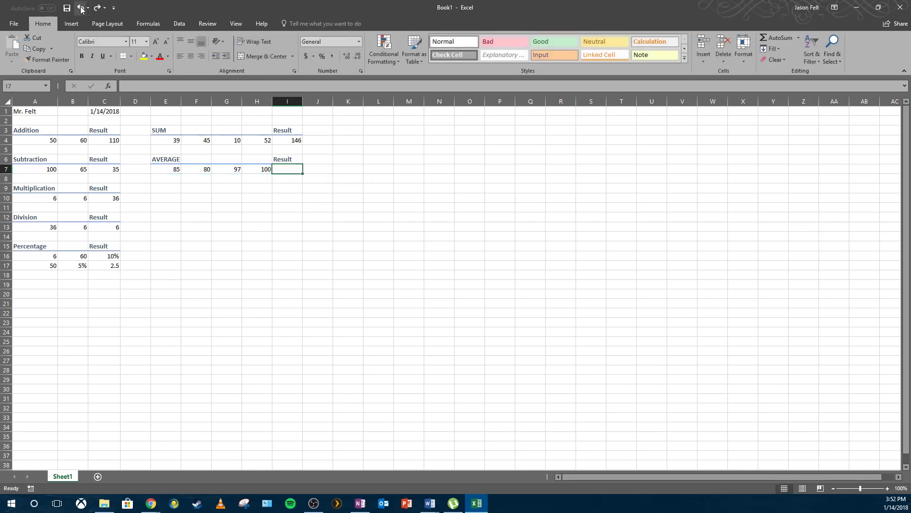
- Open the arguments of the statistical AVERAGE function for cell I7 and move the dialog clear of the data
click(141, 24)
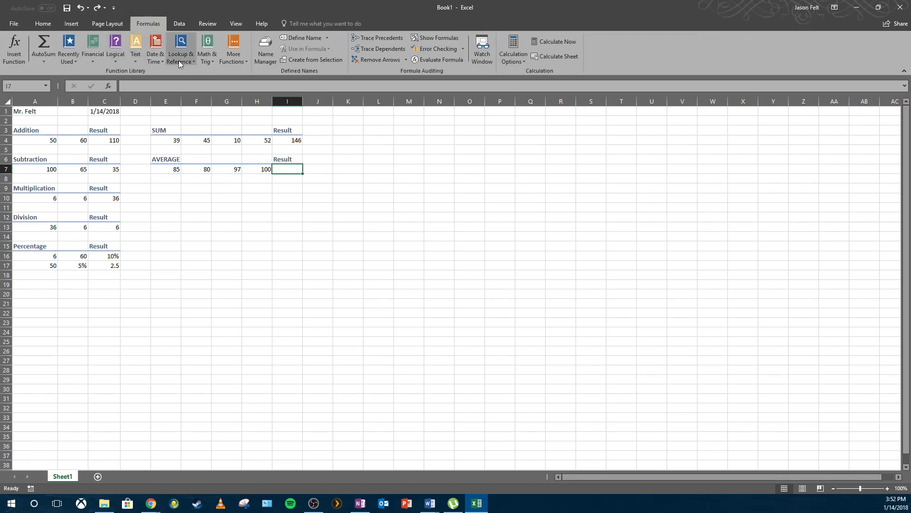
click(210, 60)
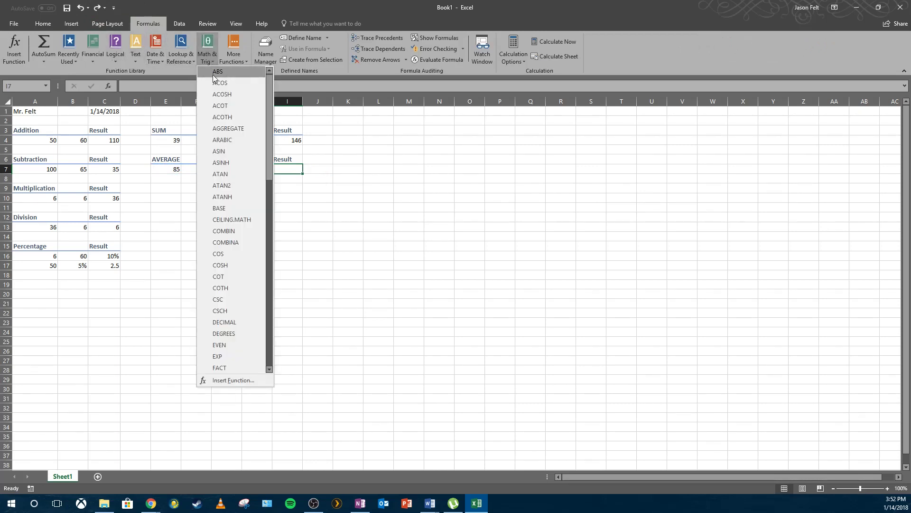
click(205, 60)
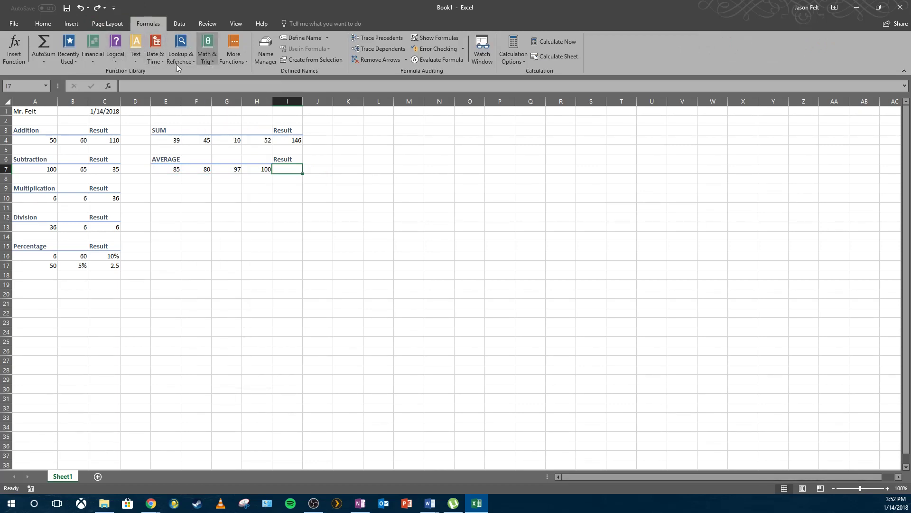
click(235, 60)
mouse_move(251, 72)
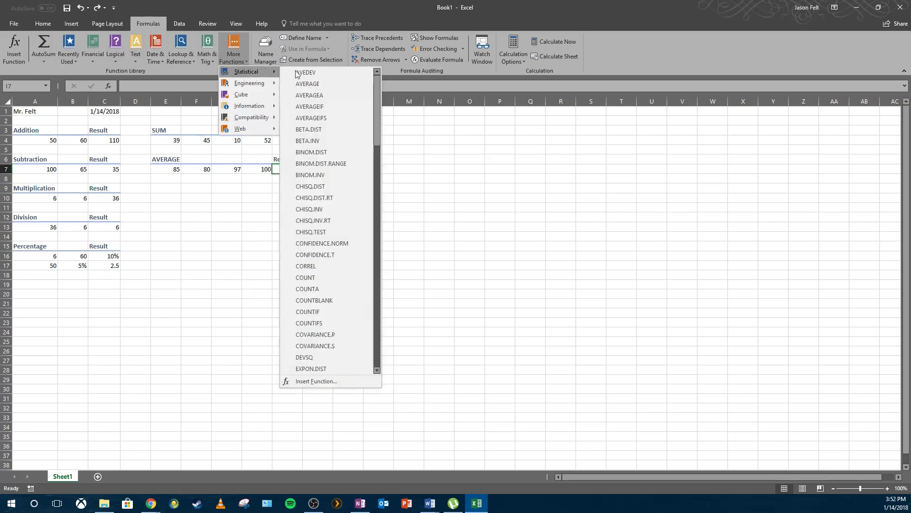
click(331, 83)
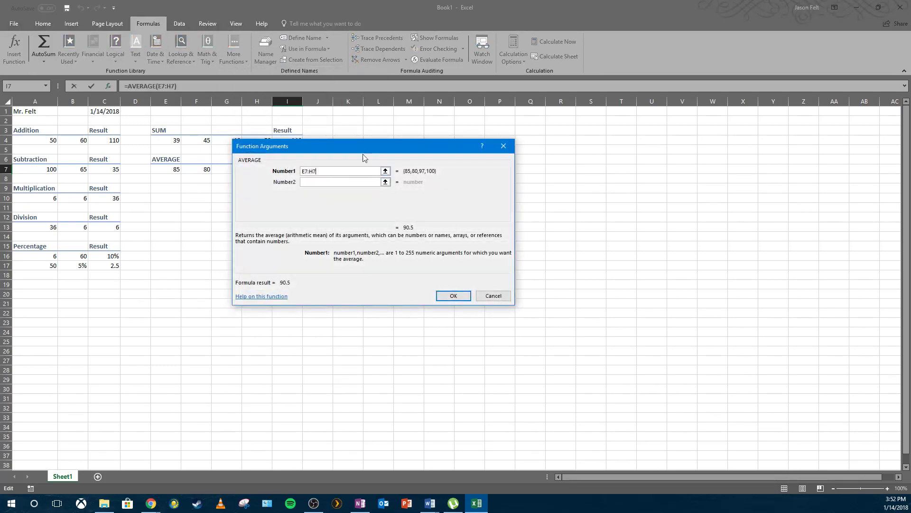
drag(374, 159, 540, 164)
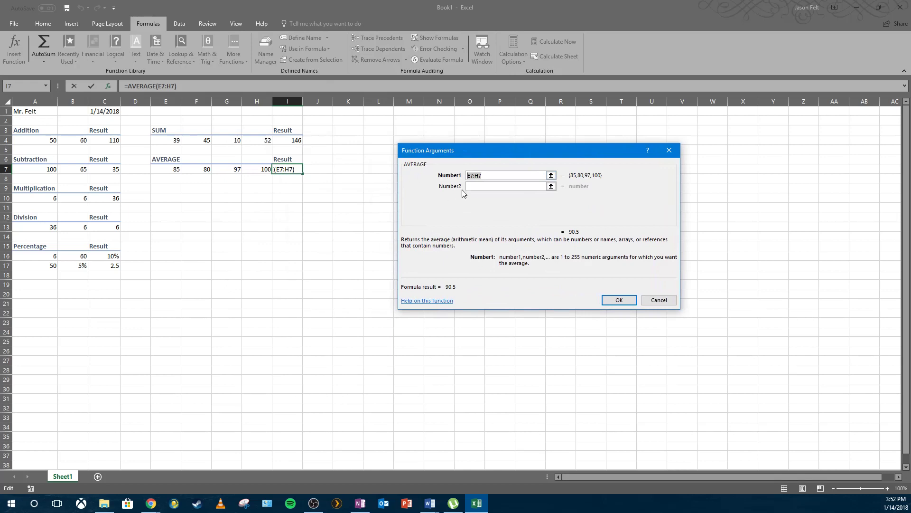
- Try the number 85 as the first AVERAGE argument and replace it with a reference to cell E7
key(BackSpace)
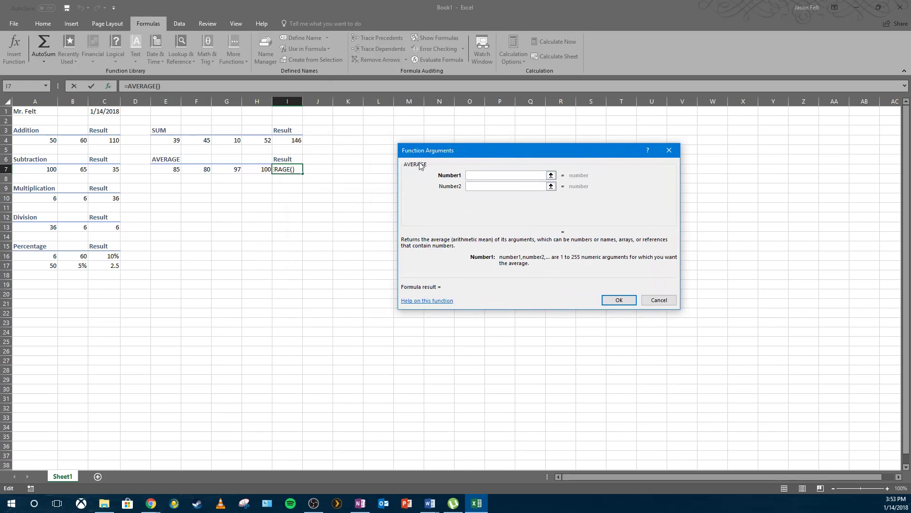
text(85)
click(496, 186)
click(493, 177)
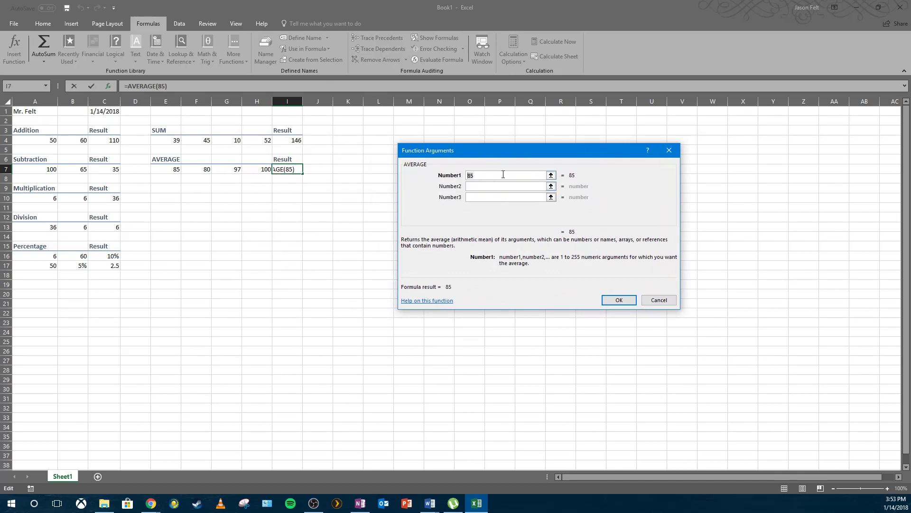
key(BackSpace)
click(174, 171)
- Add cells F7, G7 and H7 as the second, third and fourth AVERAGE arguments
key(Tab)
click(200, 171)
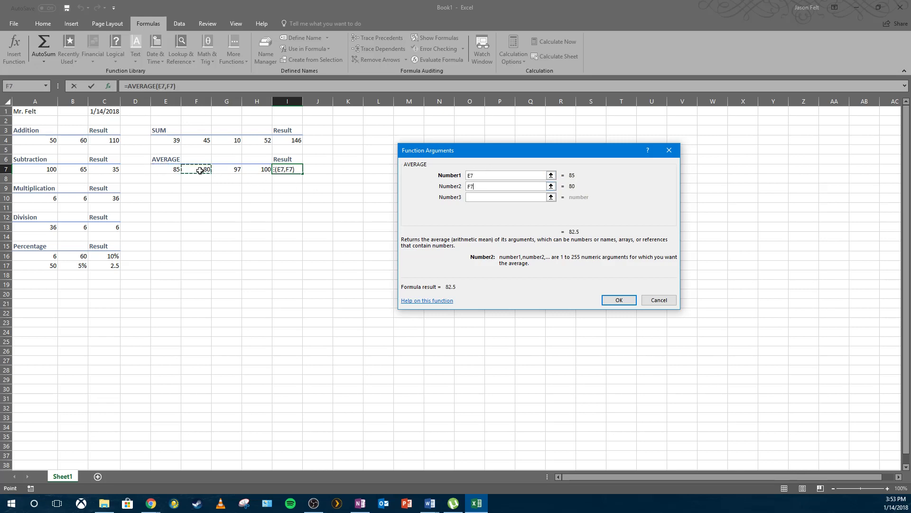
key(Tab)
click(232, 173)
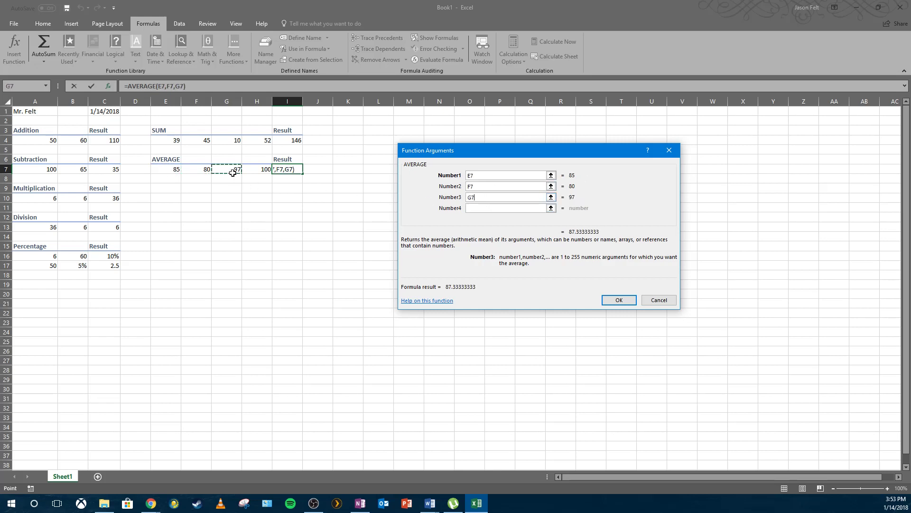
key(Tab)
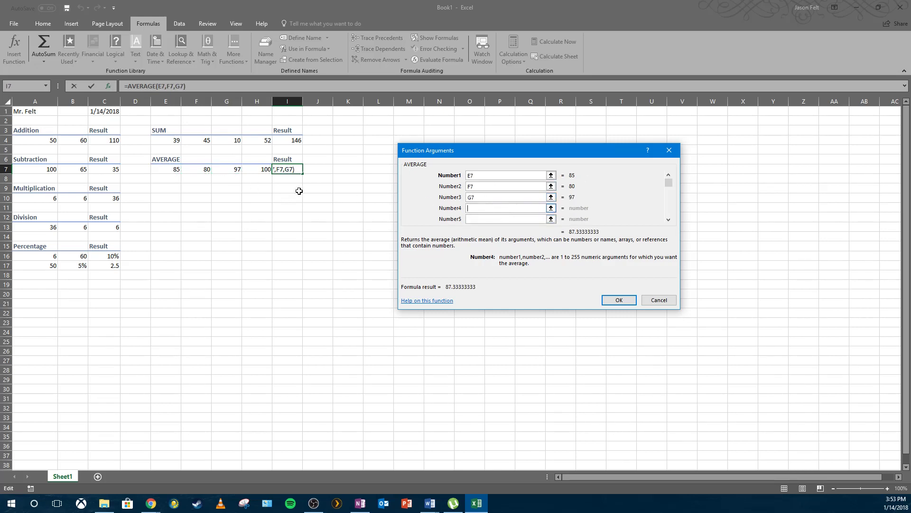
click(261, 171)
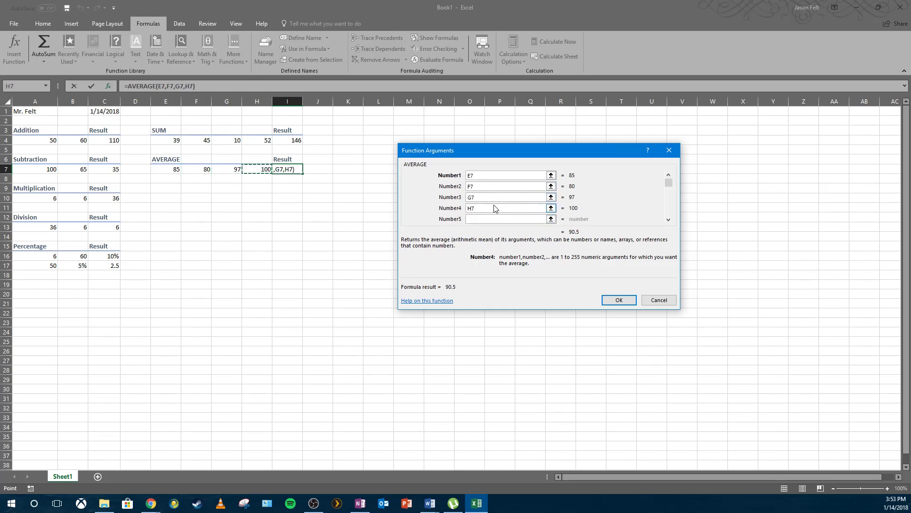
- Clear the second, third and fourth arguments of the AVERAGE function
key(BackSpace)
key(BackSpace)
click(486, 199)
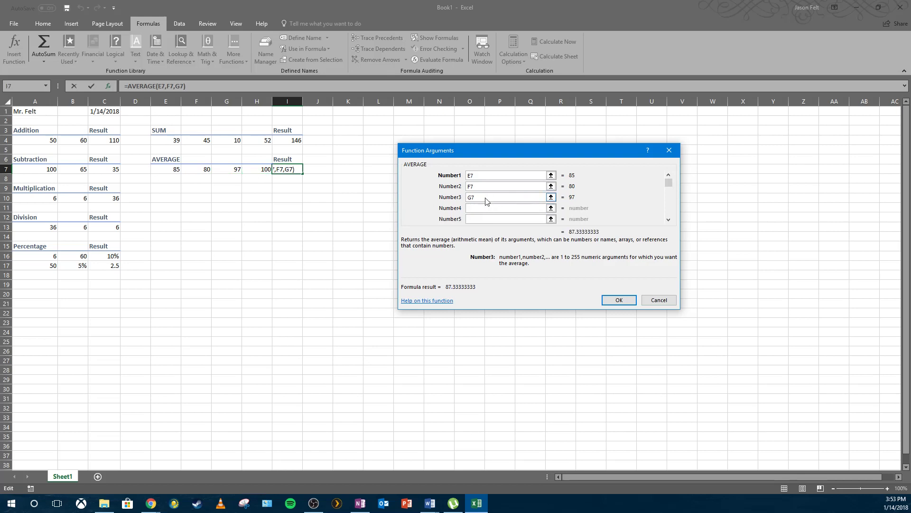
key(BackSpace)
key(BackSpace)
click(489, 187)
key(BackSpace)
key(BackSpace)
- Extend the first AVERAGE argument to the range E7:H7 and insert the function into cell I7
click(492, 176)
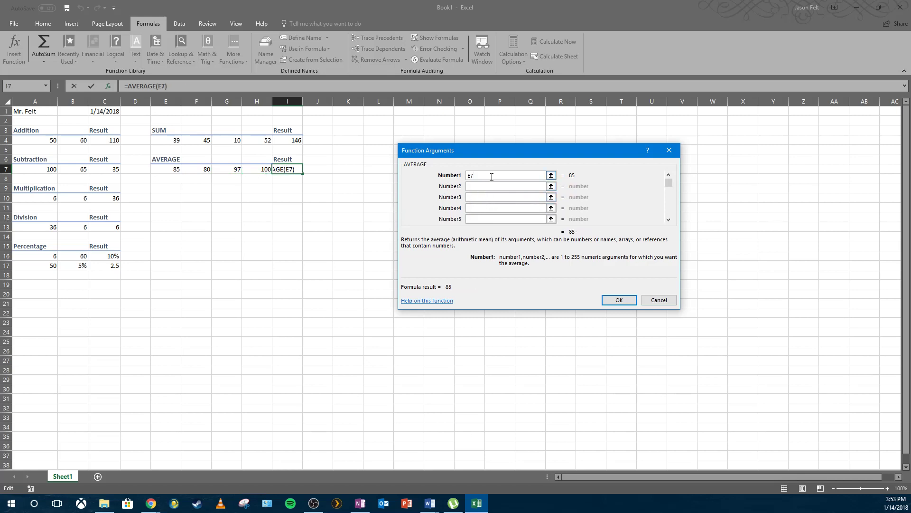
text(:H7)
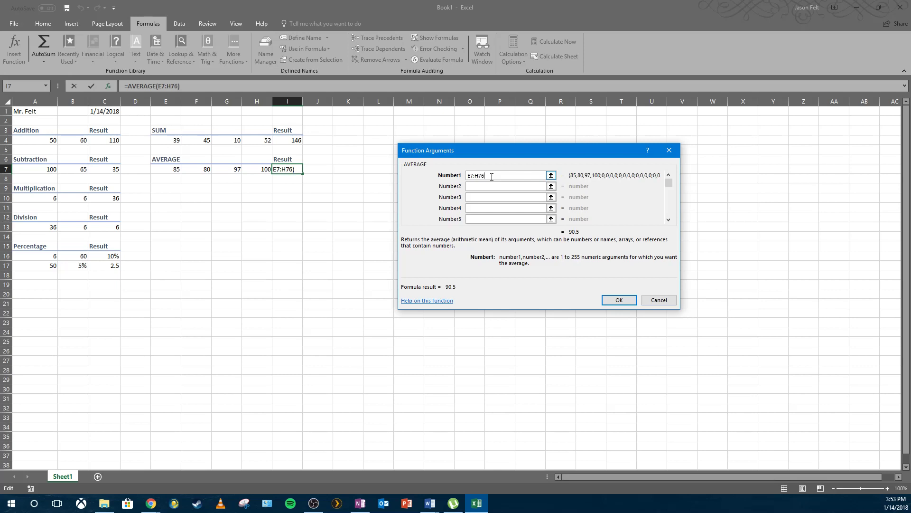
click(619, 300)
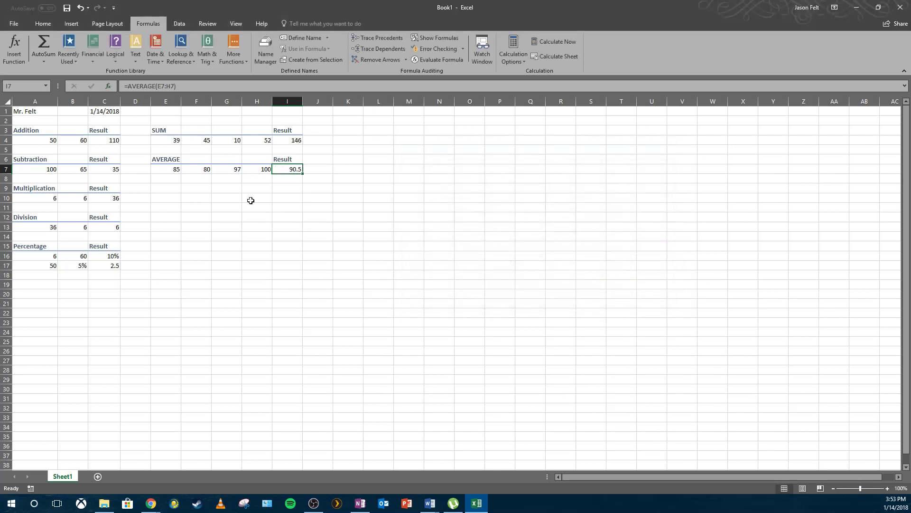
- Start a new section with the heading MAX in cell E9 and Result in cell I9
click(176, 186)
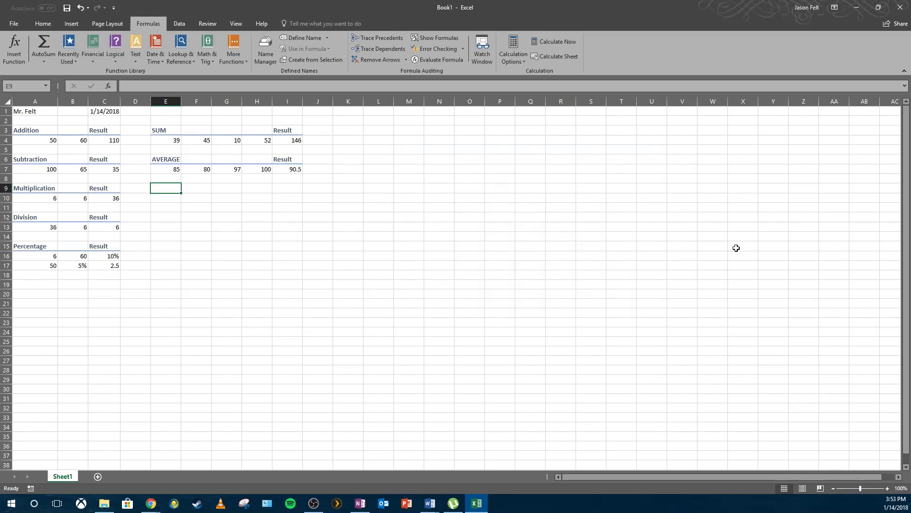
text(MAX)
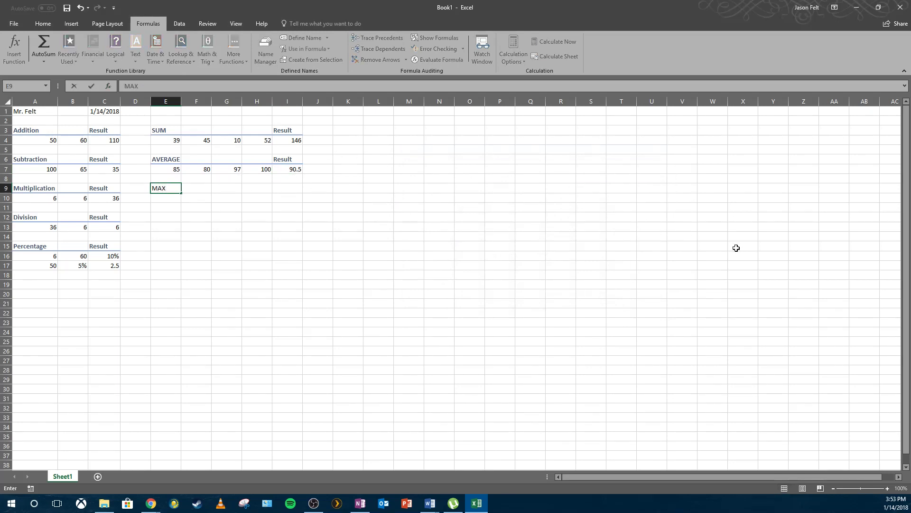
key(Tab)
key(Tab)
key(Tab)
key(Tab)
text(Resu)
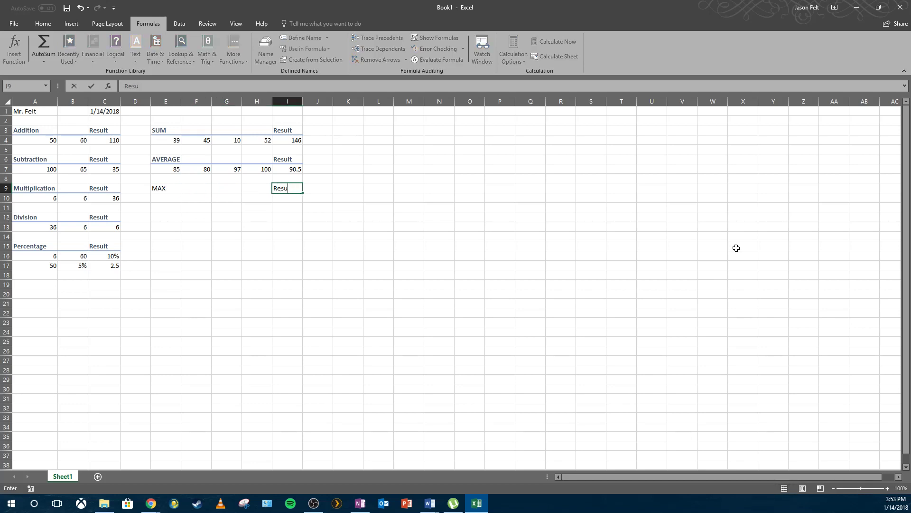
text(lt)
key(Return)
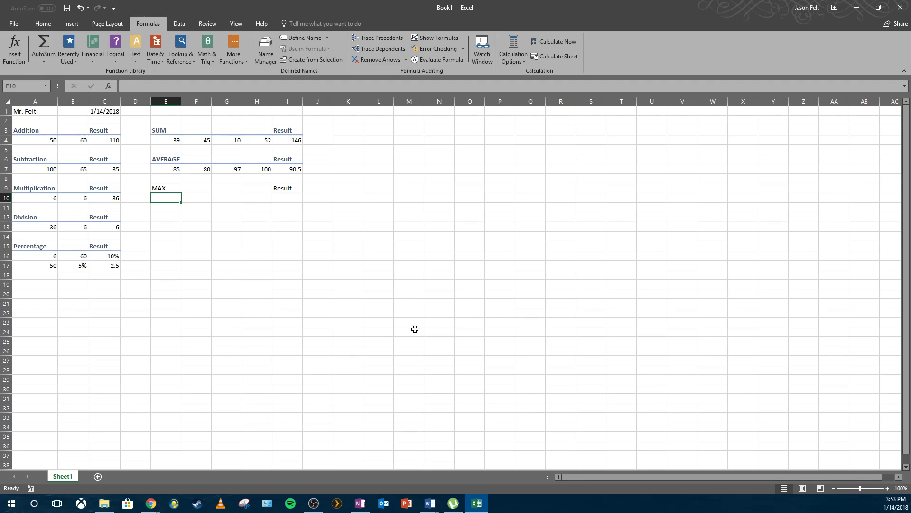
- Enter the numbers 85, 80, 97 and 100 in cells E10 to H10 of the MAX section
text(85)
key(Tab)
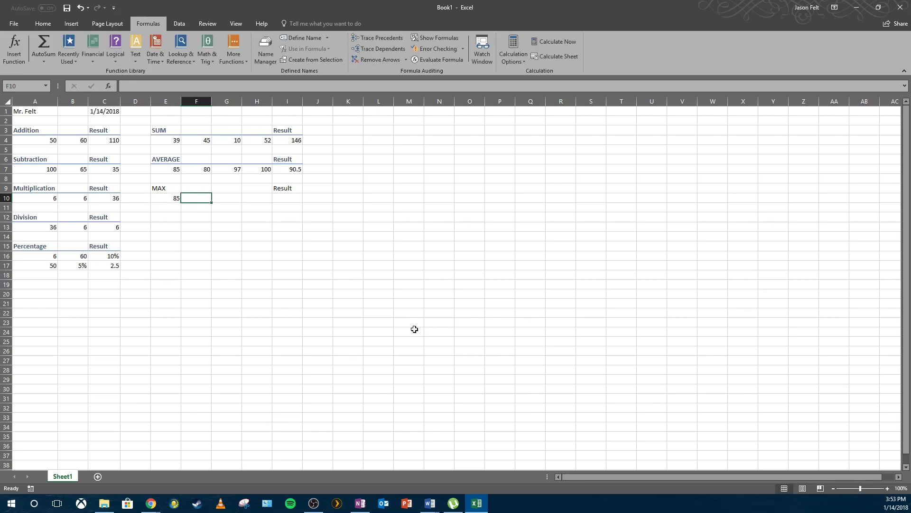
text(80)
key(Tab)
text(97)
key(Tab)
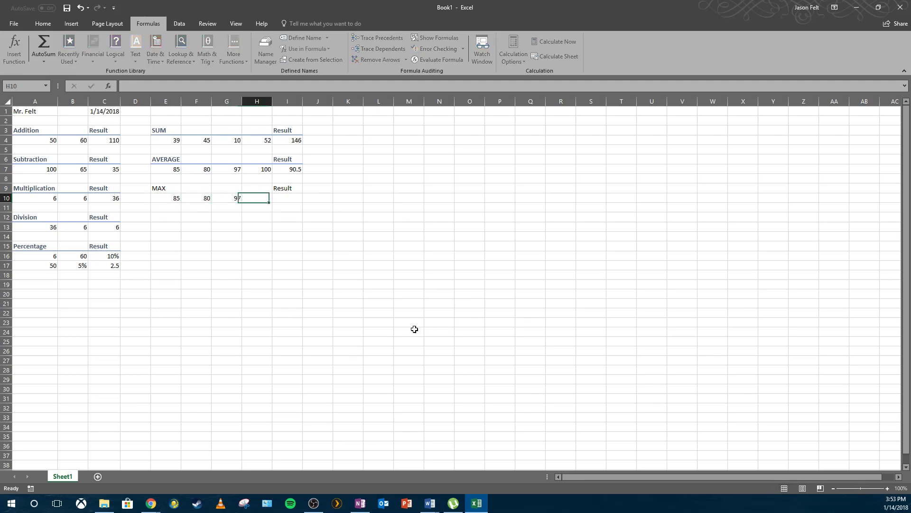
text(100)
key(Tab)
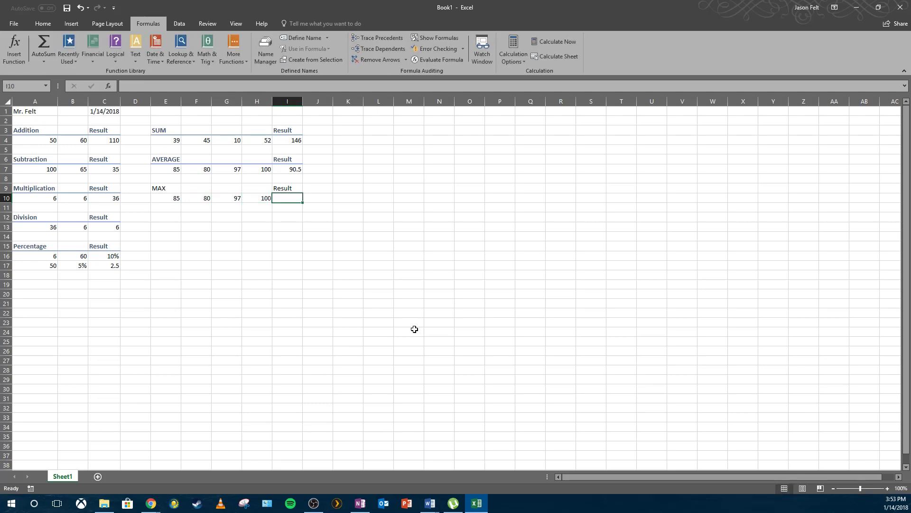
- Apply the Heading 3 cell style to the MAX heading row, E9:I9
drag(156, 188, 287, 189)
click(42, 24)
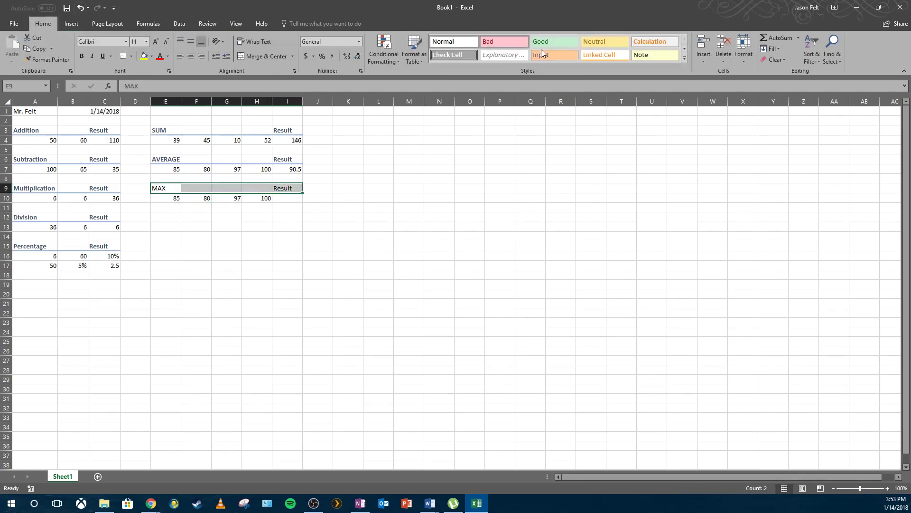
click(685, 58)
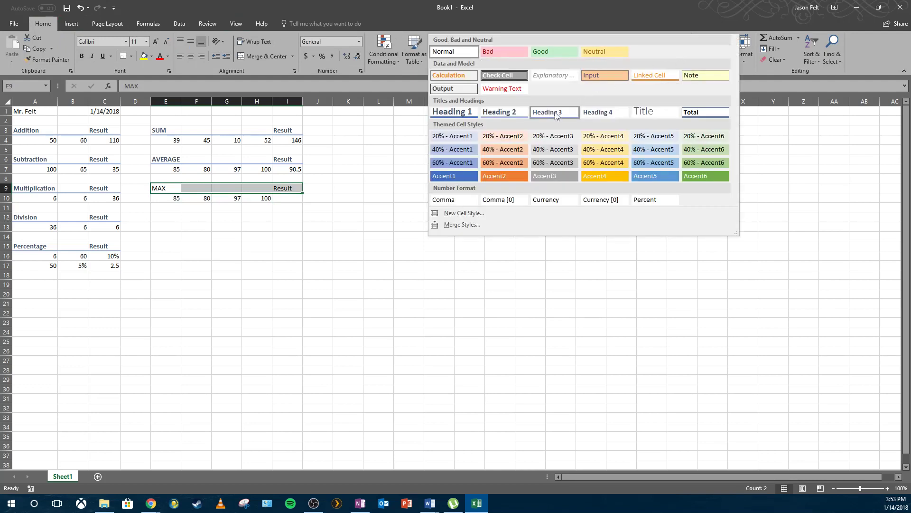
click(553, 113)
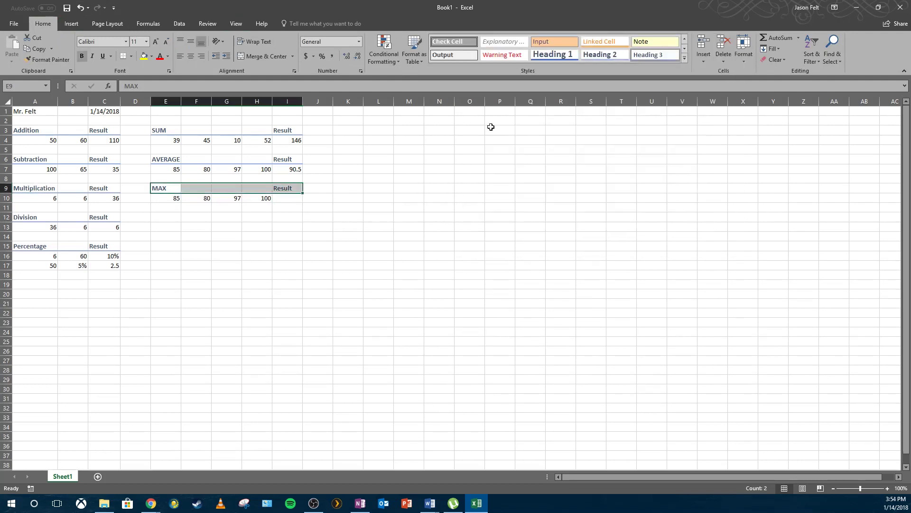
- Try the formula =MAX(E10:H10) in cell I10 and clear the cell
click(292, 198)
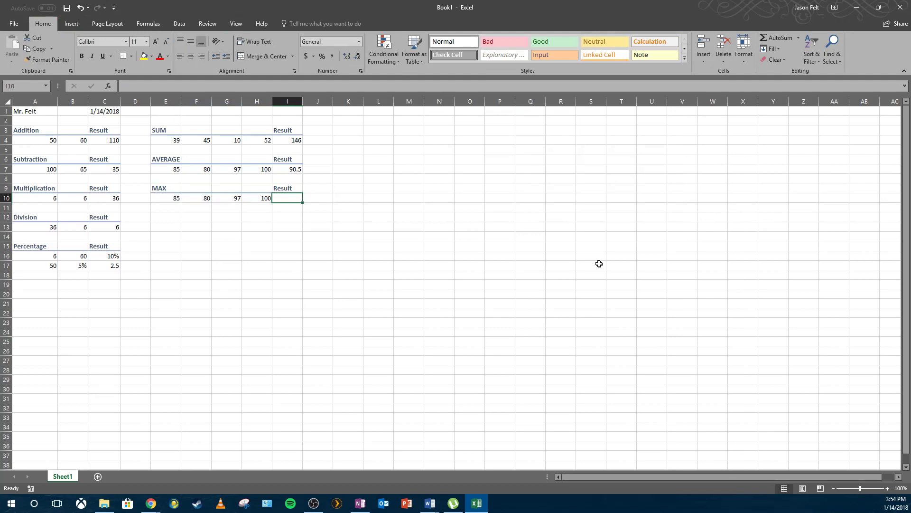
text(=MAX)
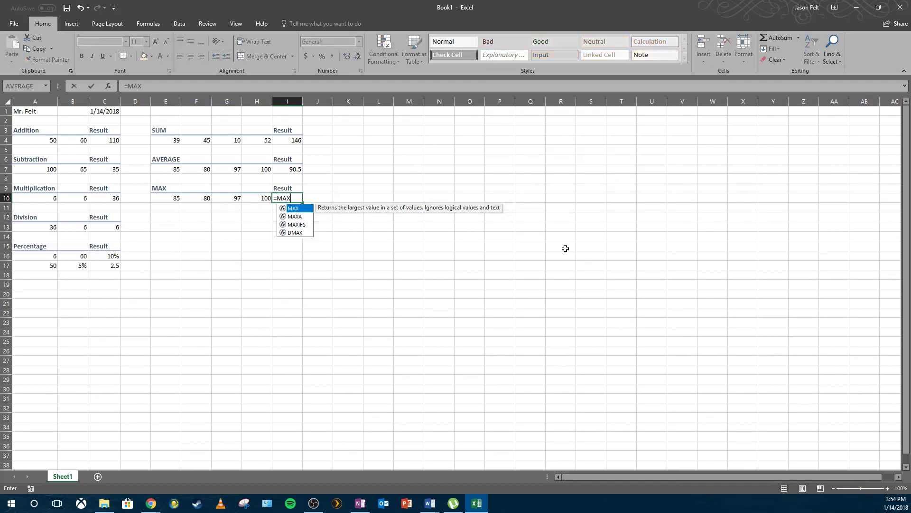
text(()
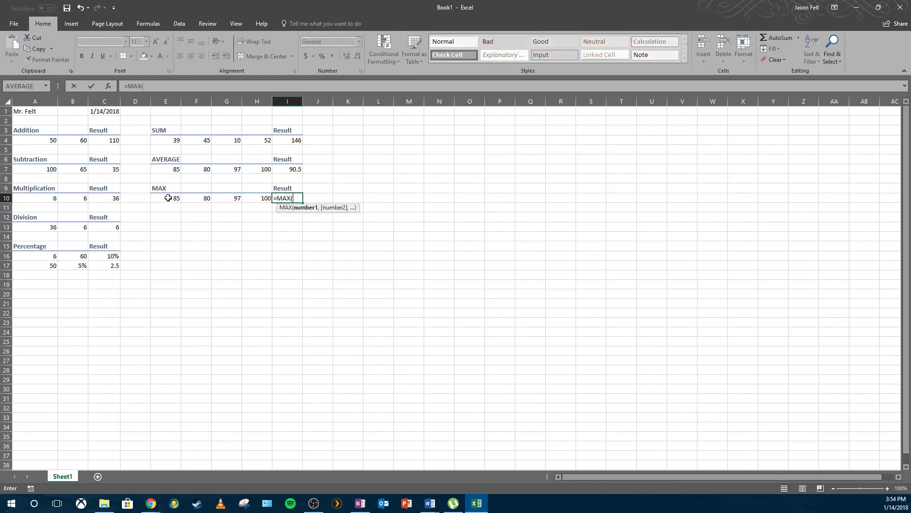
drag(167, 197, 235, 196)
text())
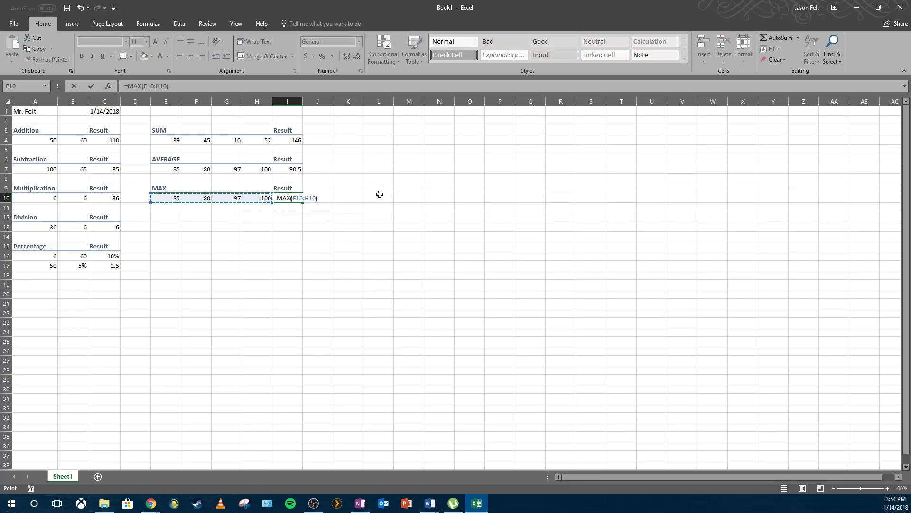
key(Return)
click(295, 198)
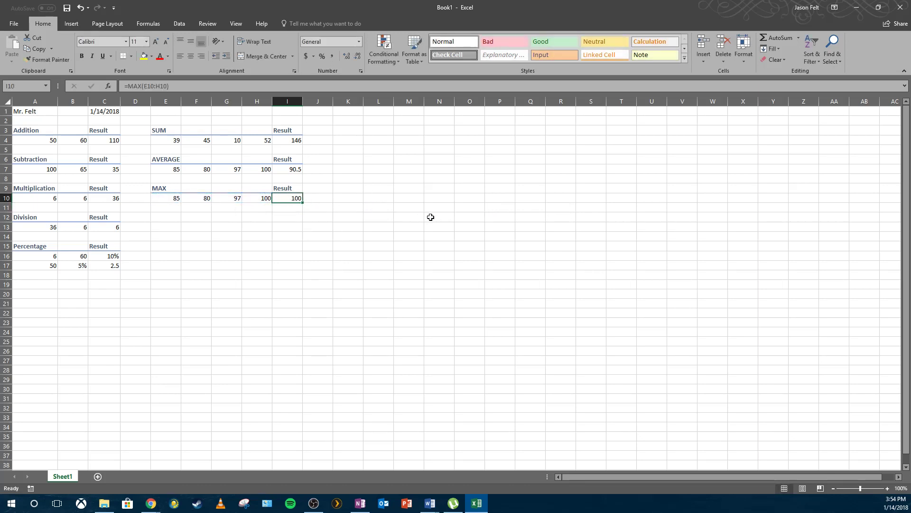
key(Delete)
- Search the function library for Maximum and insert the MAX function in cell I10 with the range E10:H10
click(142, 25)
click(243, 52)
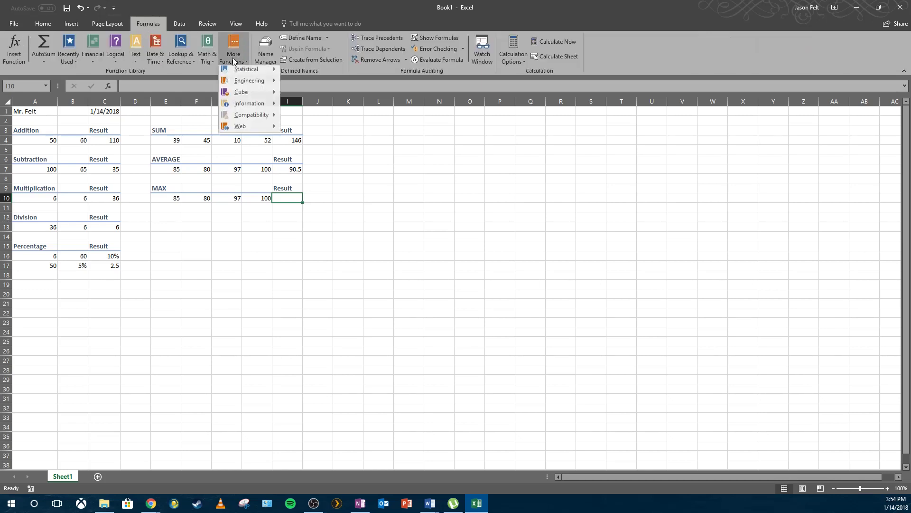
mouse_move(243, 69)
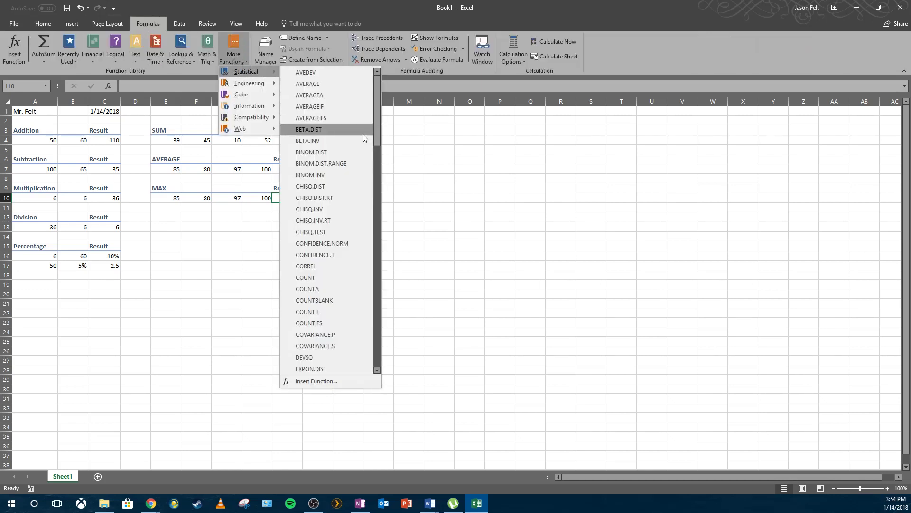
scroll(352, 134, down, 10)
scroll(352, 133, down, 5)
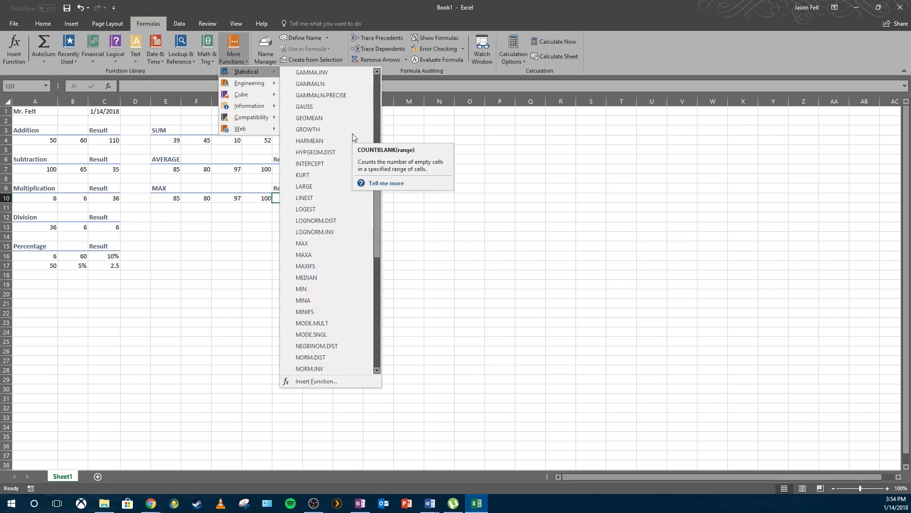
scroll(321, 212, up, 15)
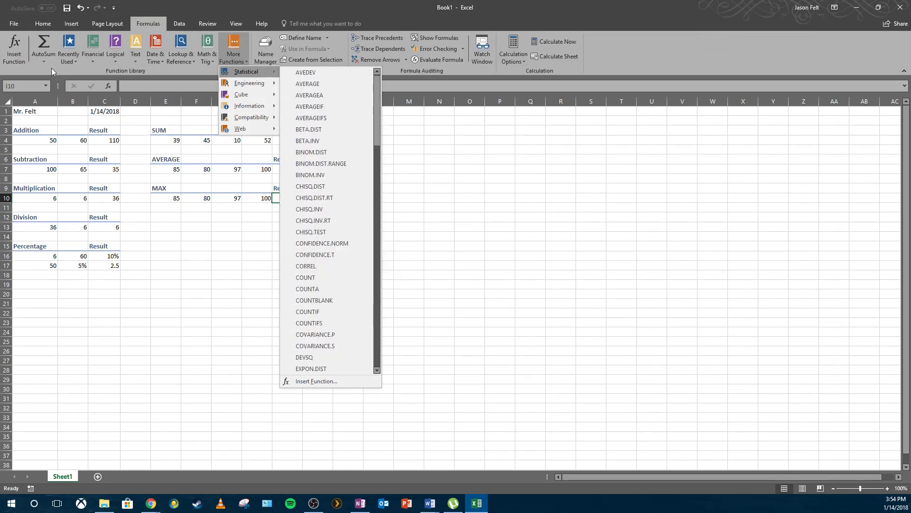
click(15, 48)
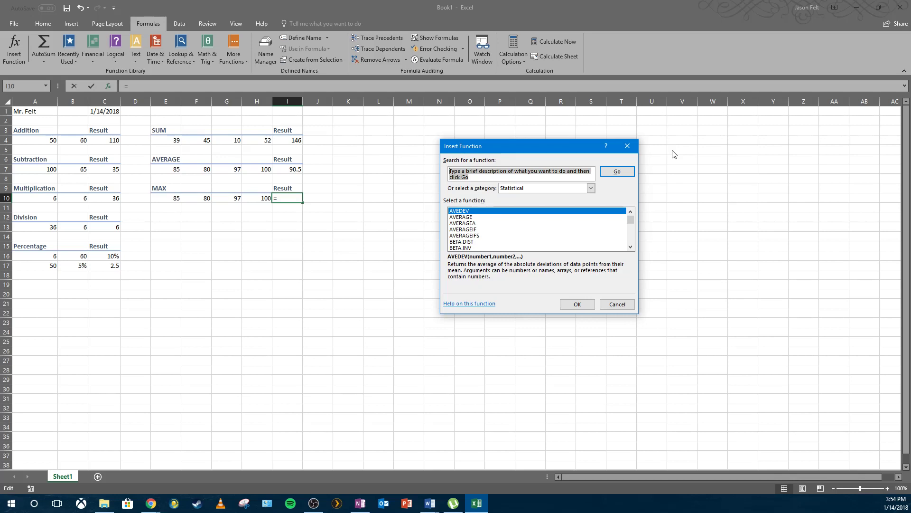
text(Maximum)
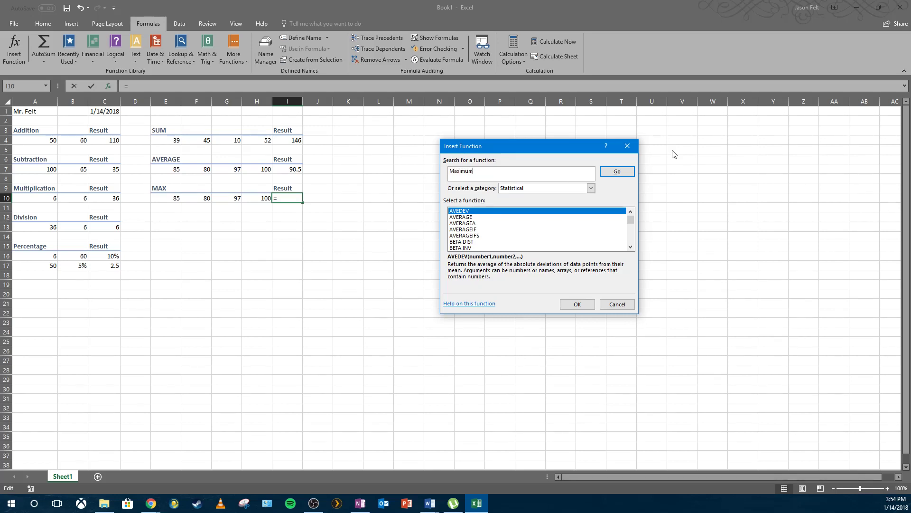
key(Return)
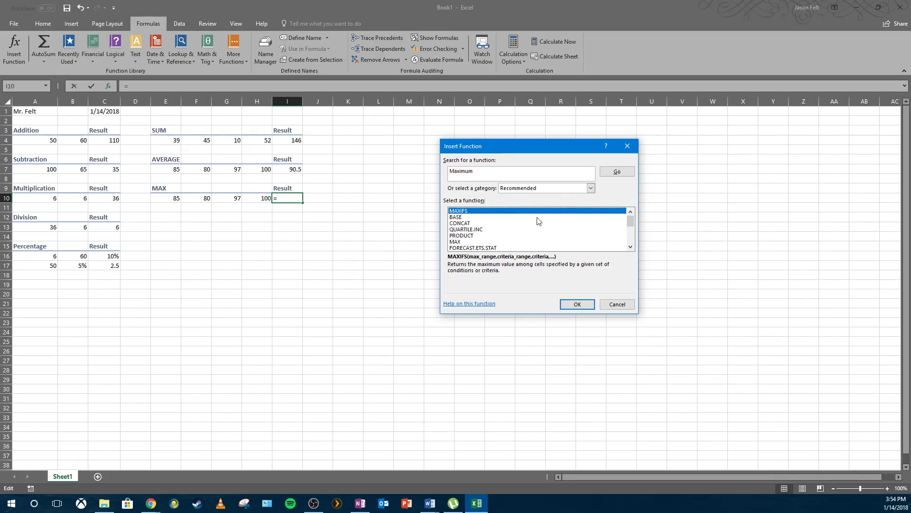
click(454, 241)
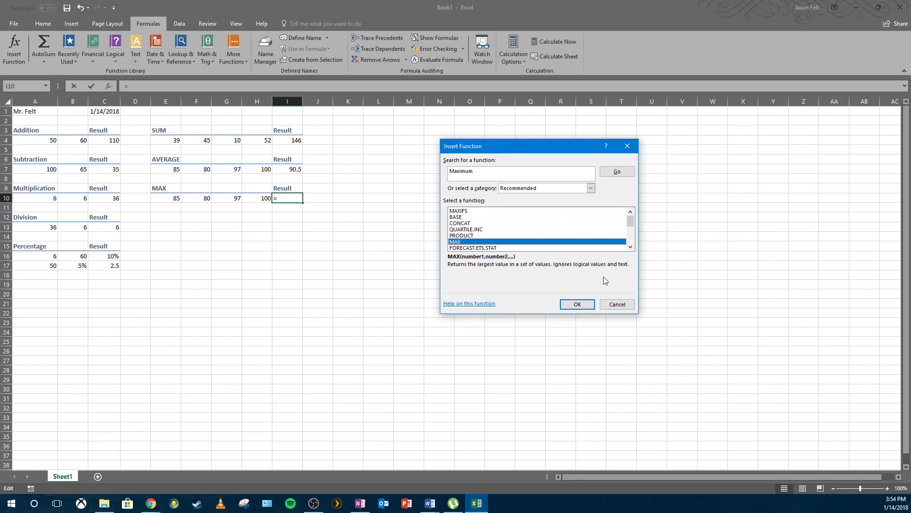
click(577, 305)
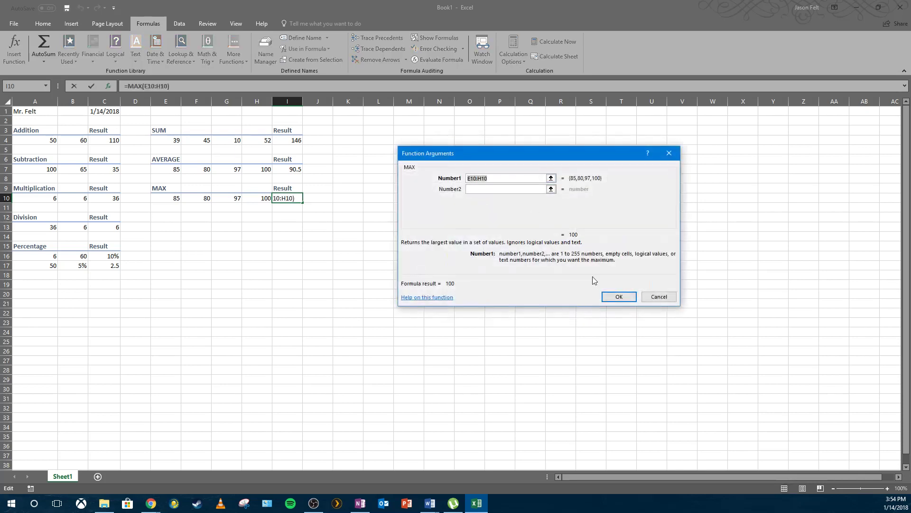
click(619, 296)
- Start a new section with the heading MIN in cell E12 and Result in cell I12
click(166, 216)
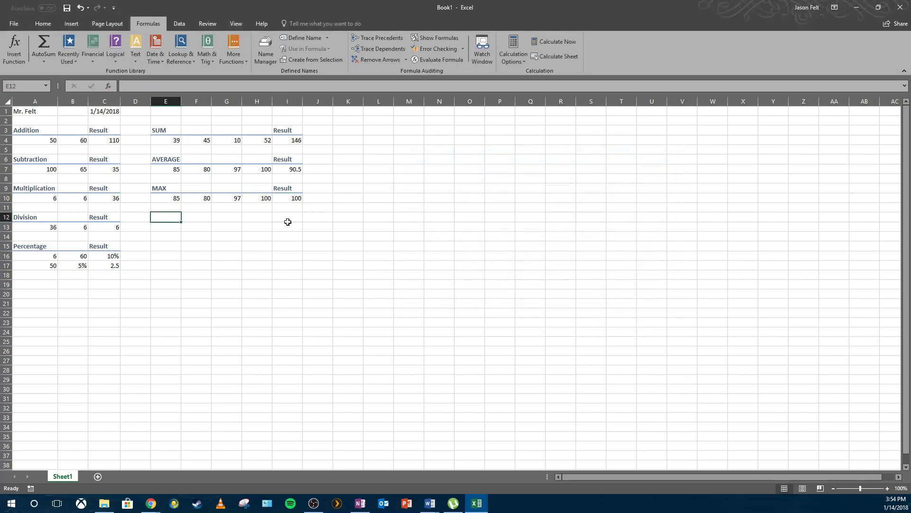
text(MIN)
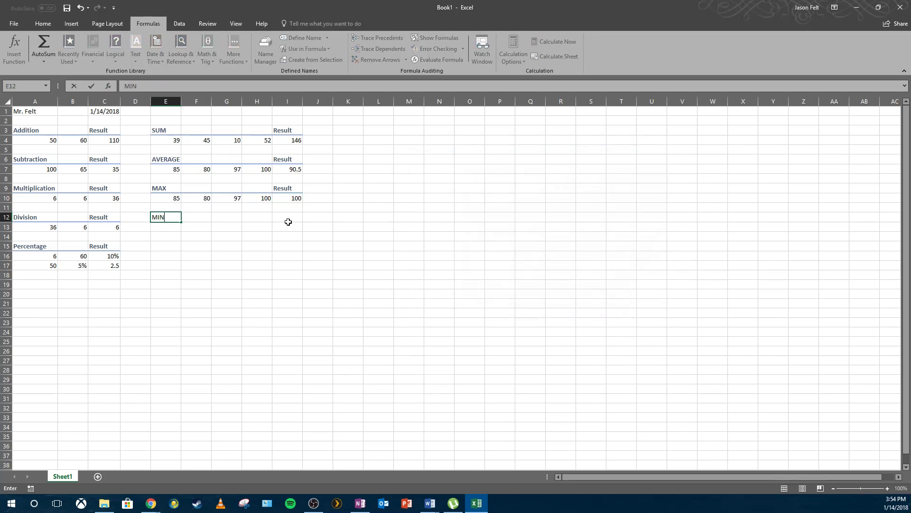
click(288, 222)
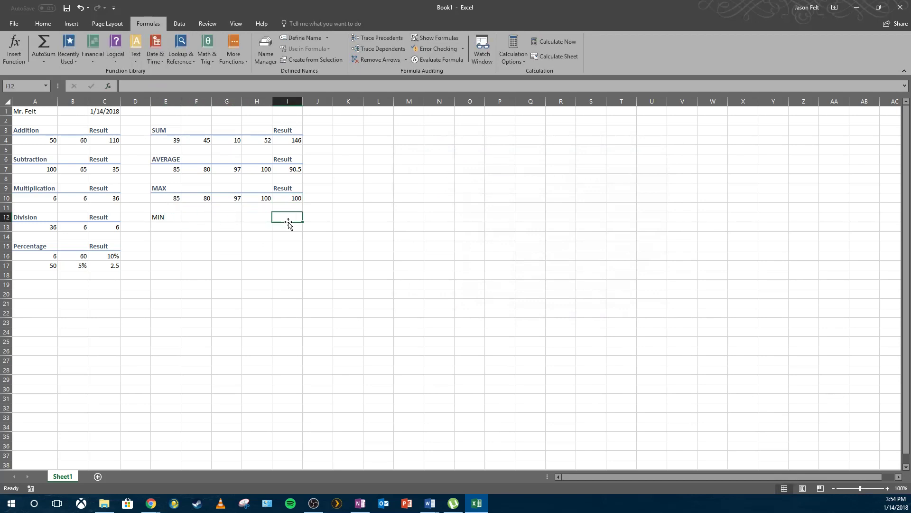
text(Result)
key(Return)
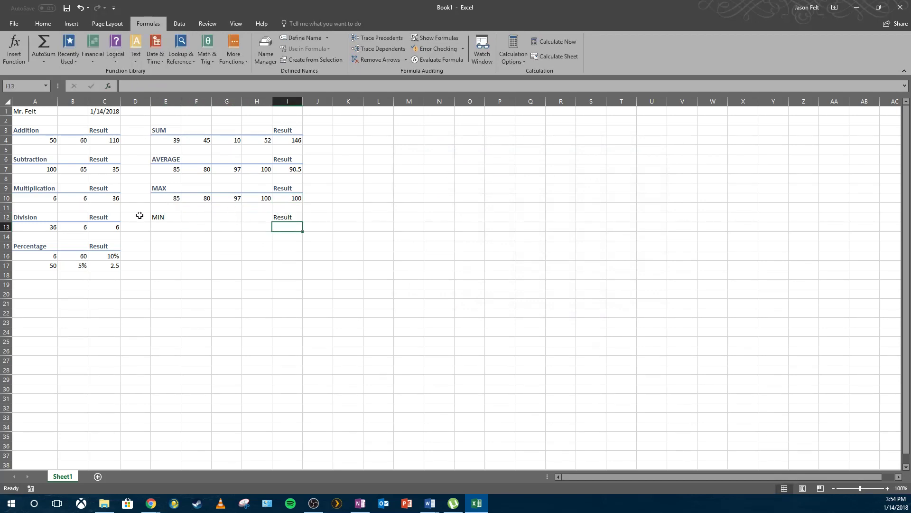
- Apply the Heading 3 cell style to the MIN heading row, E12:I12
drag(158, 216, 274, 218)
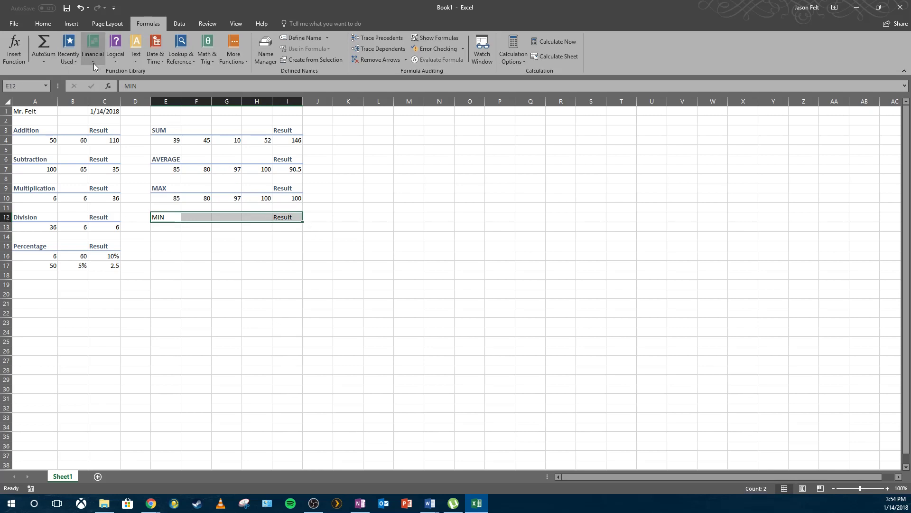
click(43, 23)
click(685, 59)
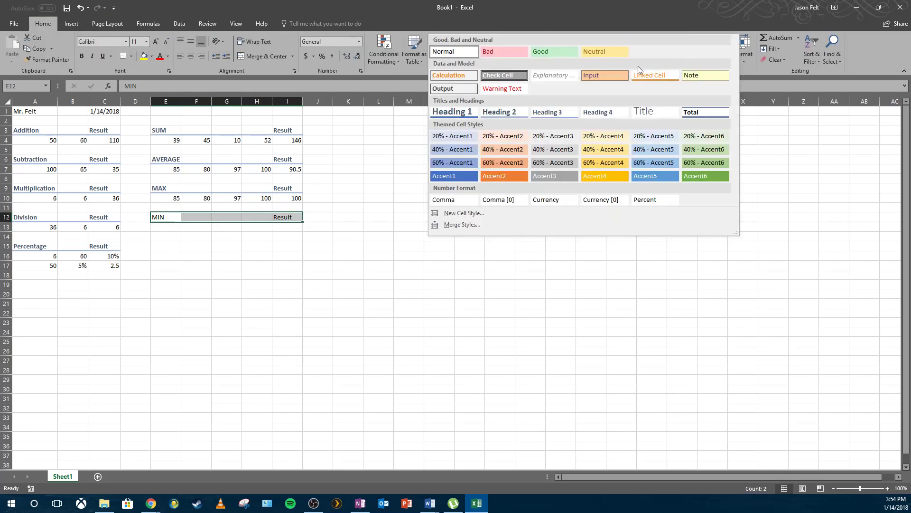
click(562, 114)
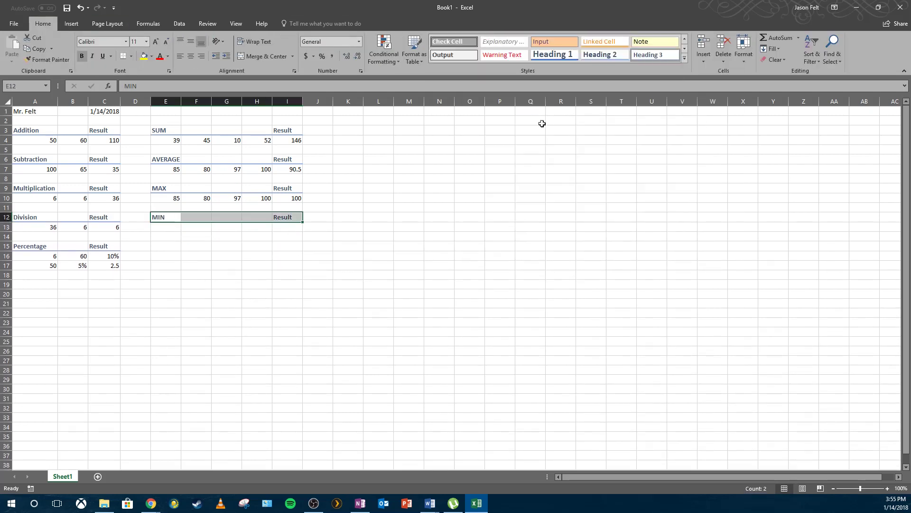
- Enter the numbers 85, 80, 97 and 100 in cells E13 to H13 of the MIN section
click(167, 225)
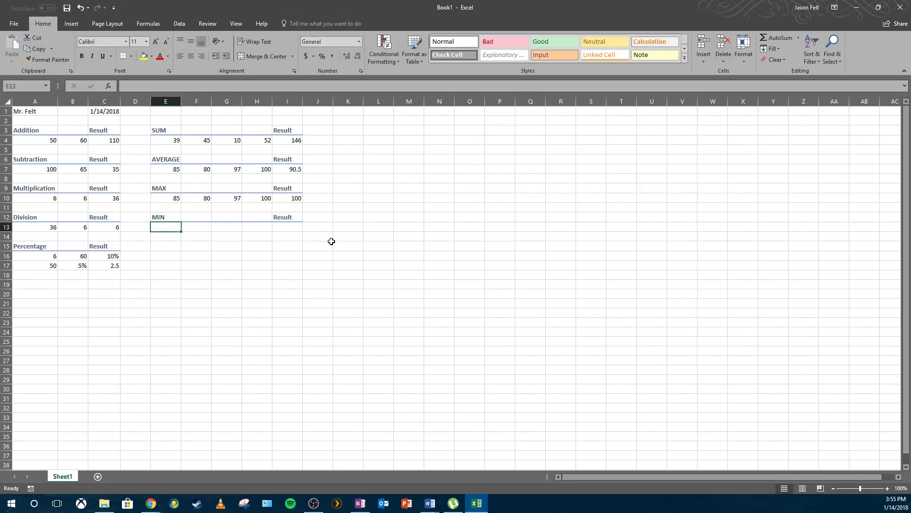
text(85)
key(Tab)
text(80)
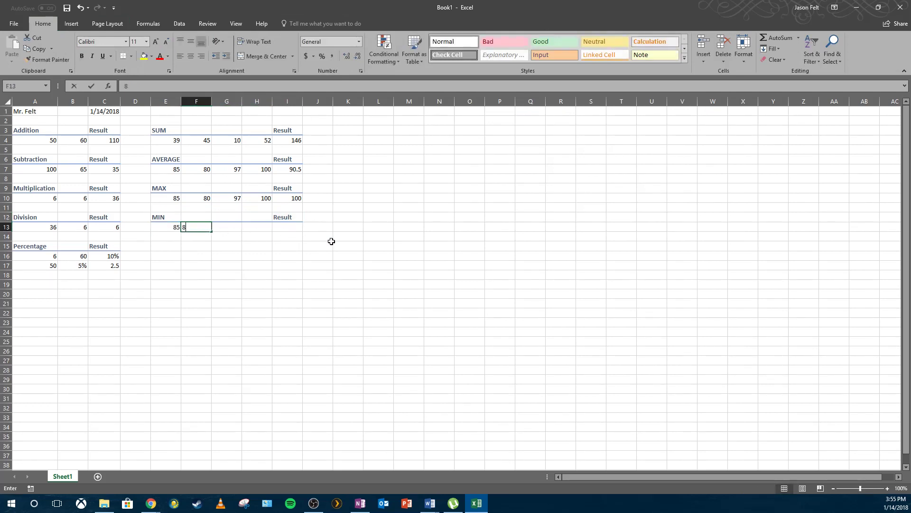
key(Tab)
text(97)
key(Tab)
text(100)
key(Tab)
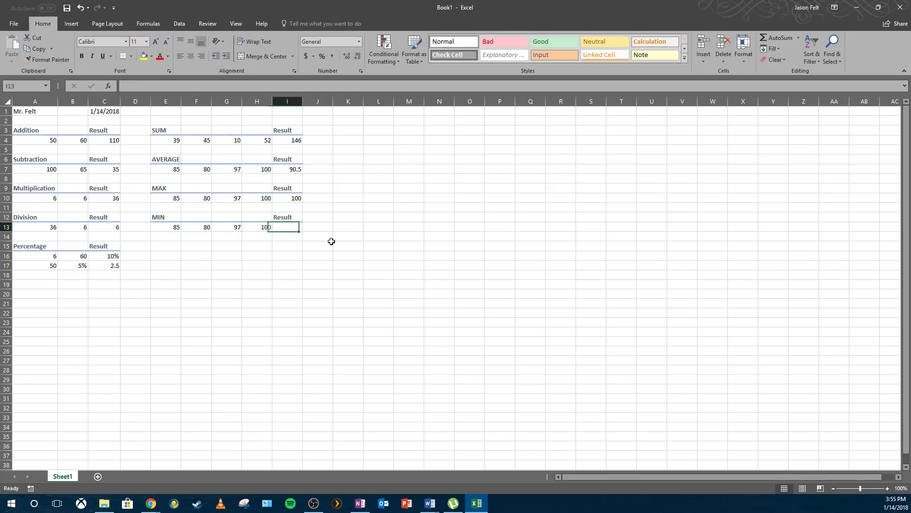
- Try the formula =MIN(E13:H13) in cell I13 and clear the cell
text(=MIN)
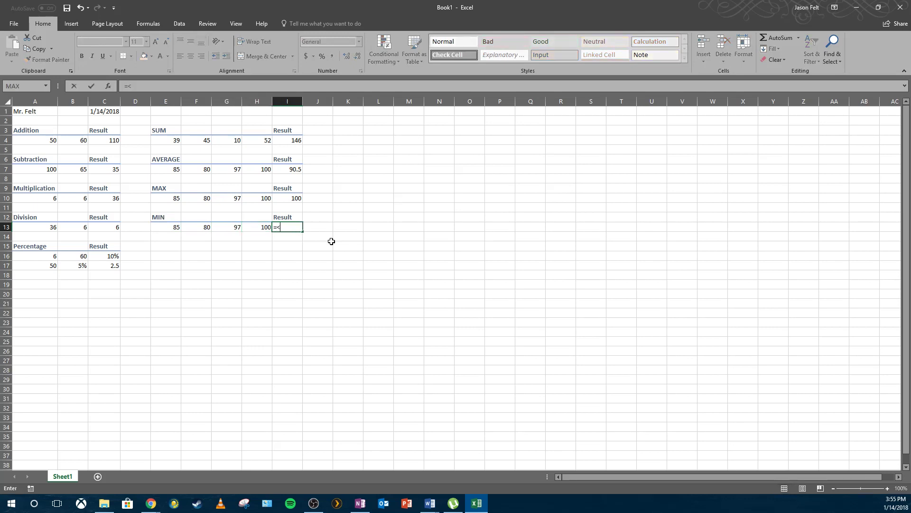
text(()
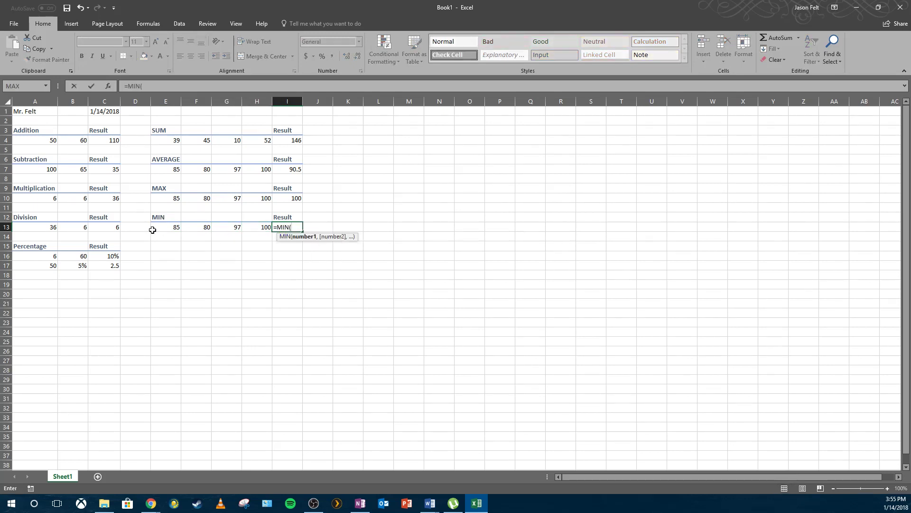
drag(154, 228, 256, 228)
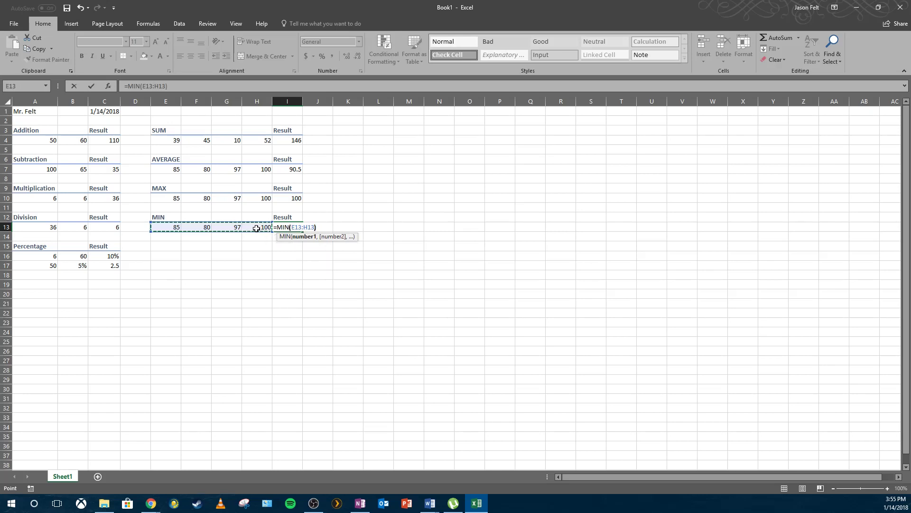
text())
key(Return)
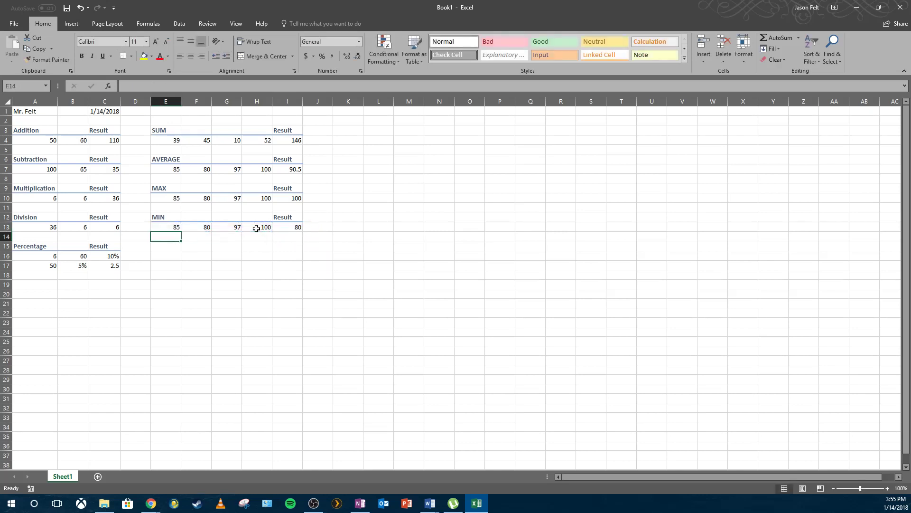
click(298, 227)
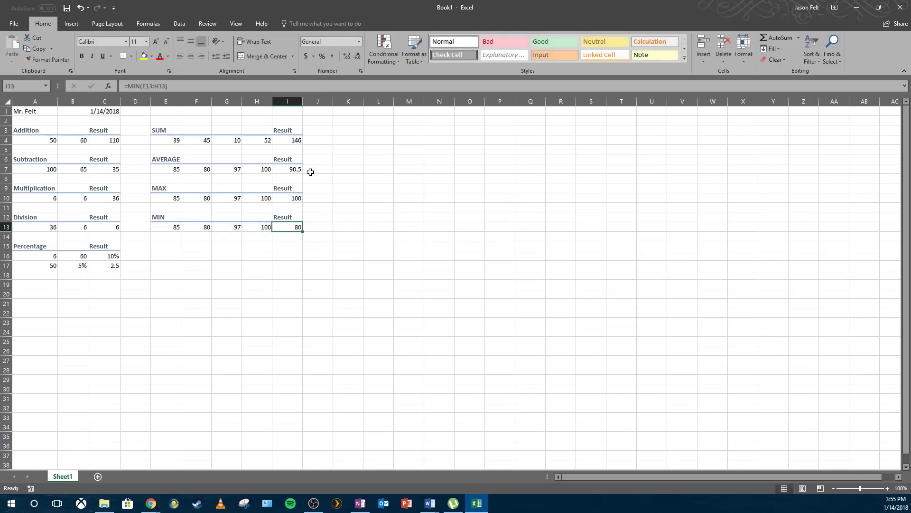
key(Delete)
- Insert the MIN function from the Statistical functions in cell I13, using the range E13:H13
click(147, 25)
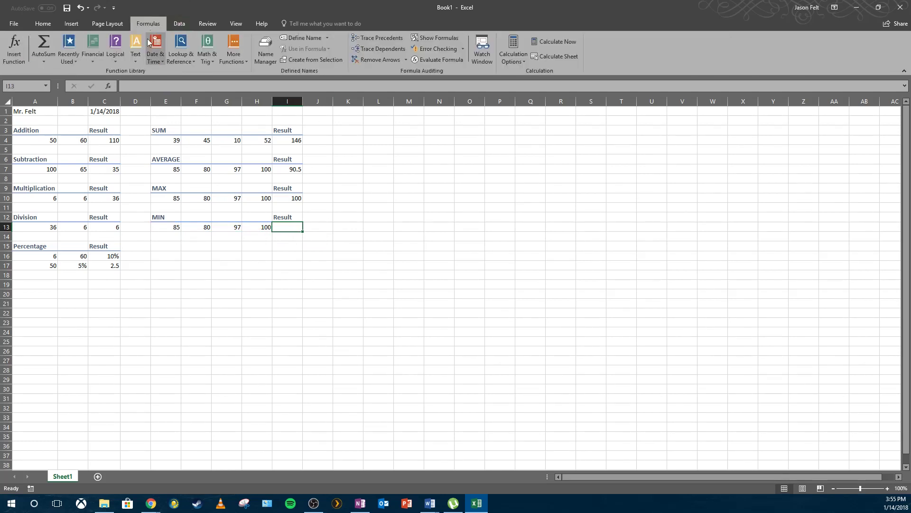
click(229, 60)
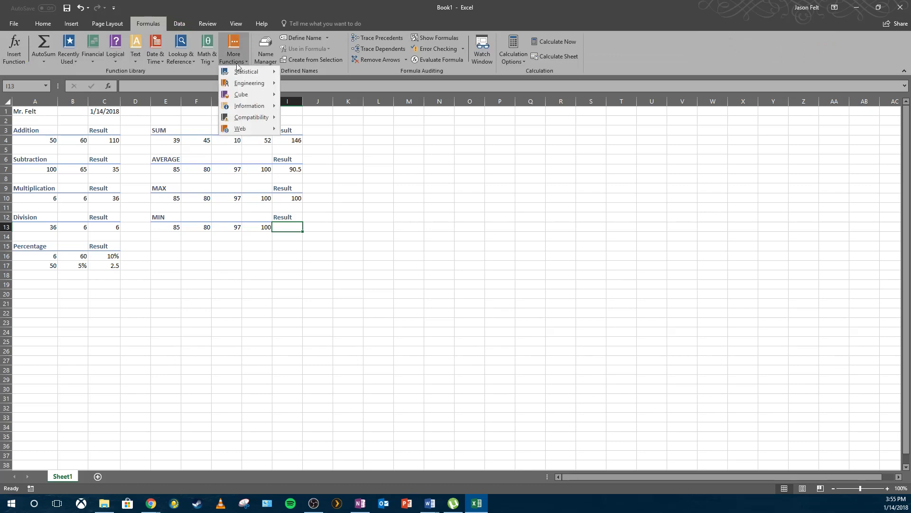
mouse_move(251, 71)
scroll(356, 146, down, 18)
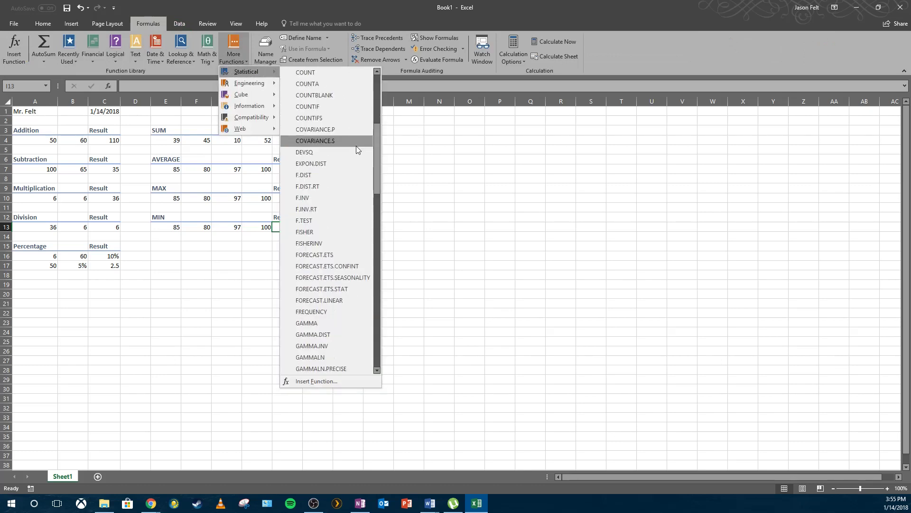
click(310, 151)
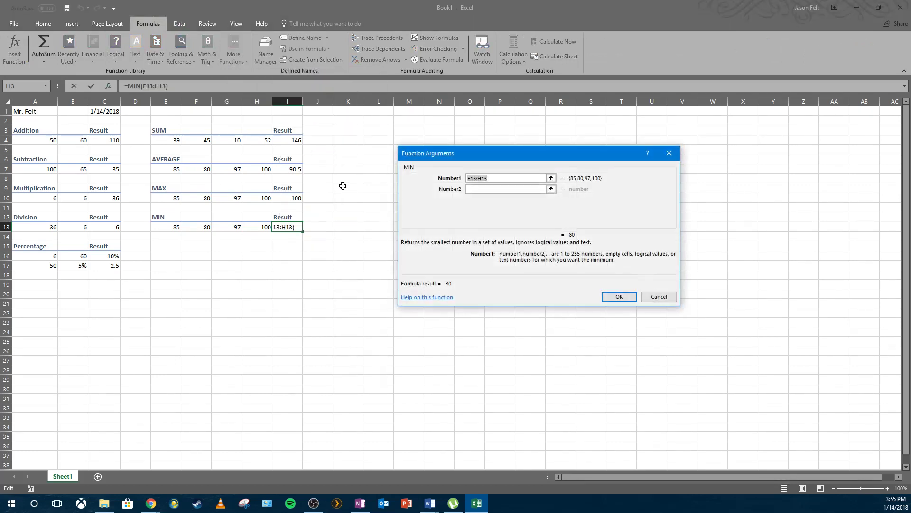
click(614, 297)
click(410, 256)
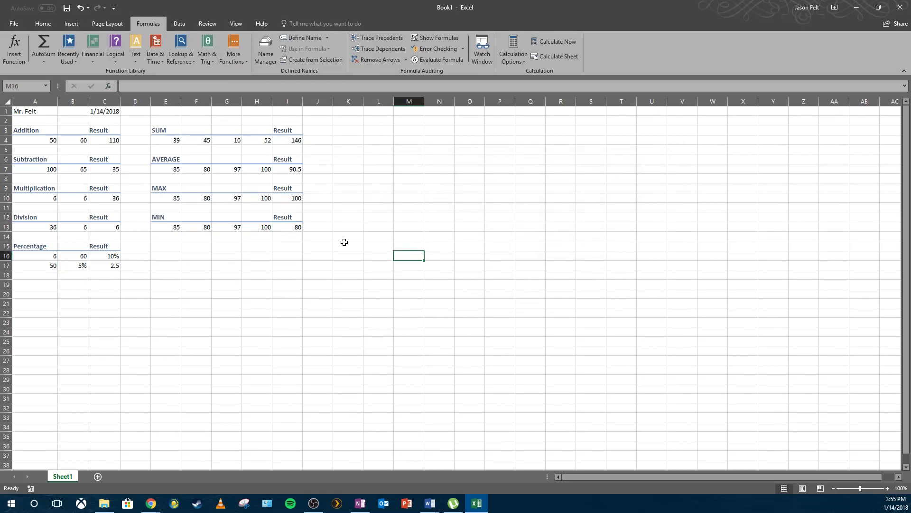
- Start a new section with the heading PRODUCT in cell E15
click(152, 252)
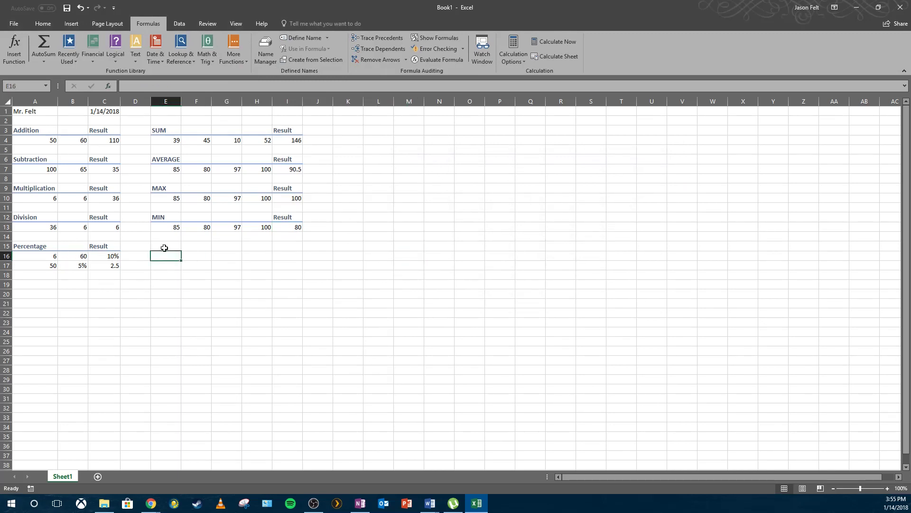
click(163, 246)
text(PRODUCT)
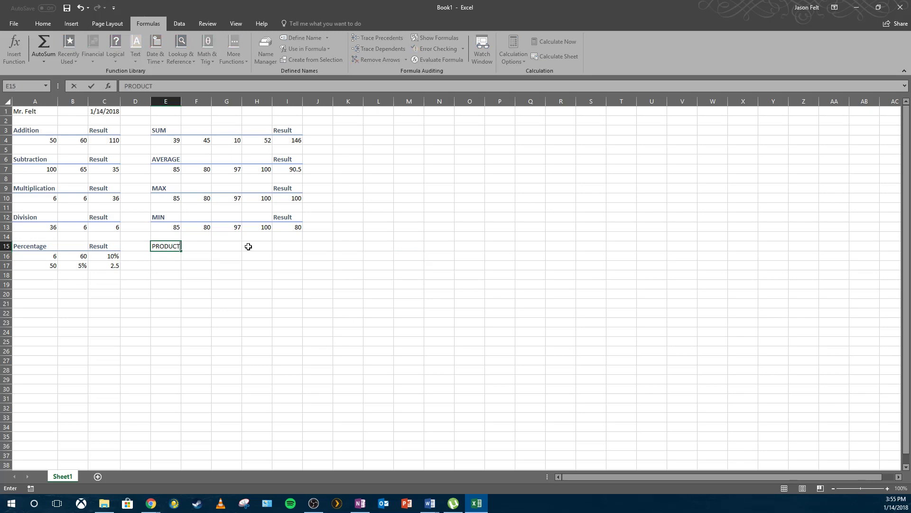
key(Return)
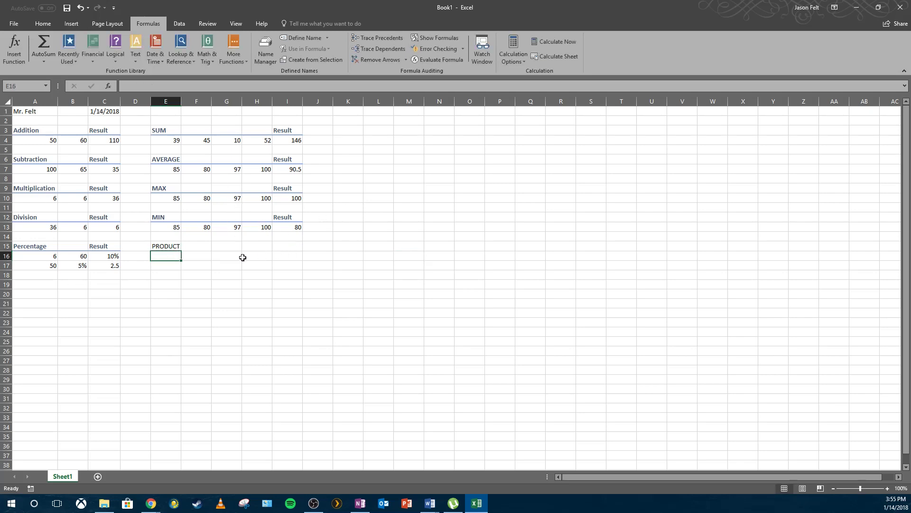
- Enter the numbers 85 and 10 in cells E16 and F16 of the PRODUCT section
text(85)
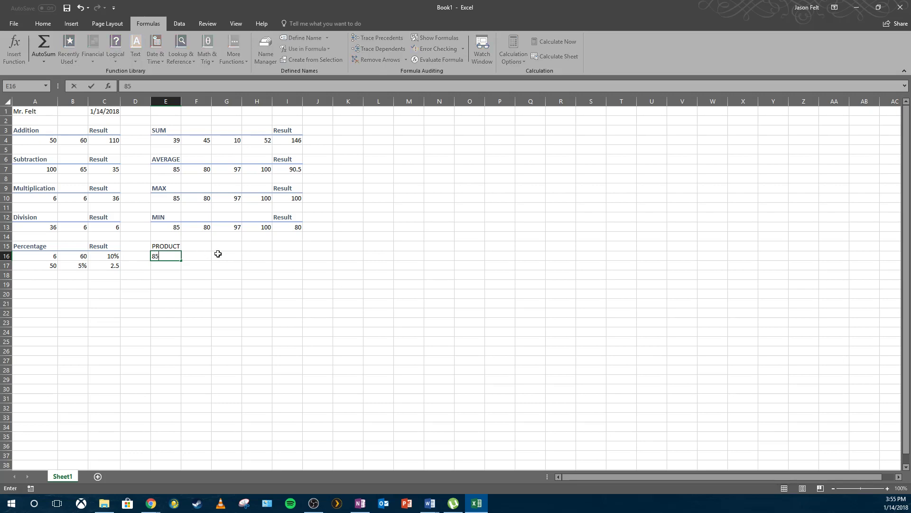
key(Tab)
text(8)
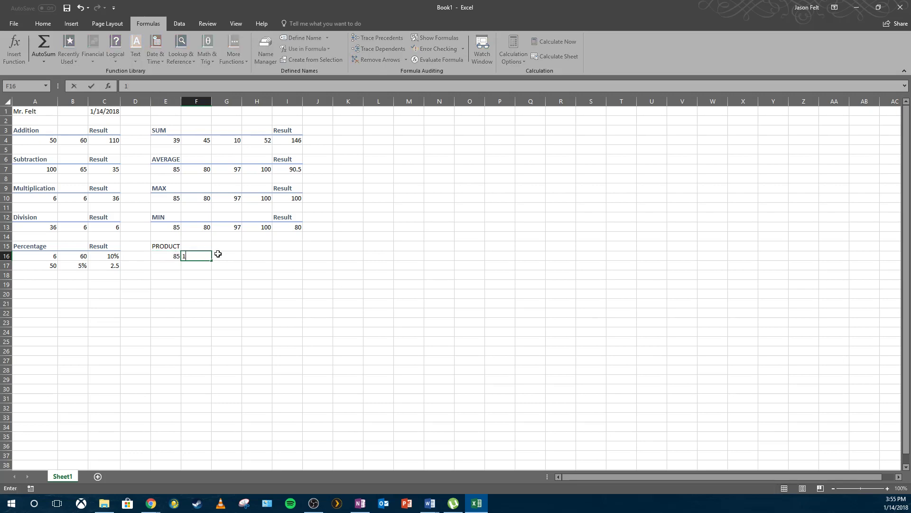
key(Tab)
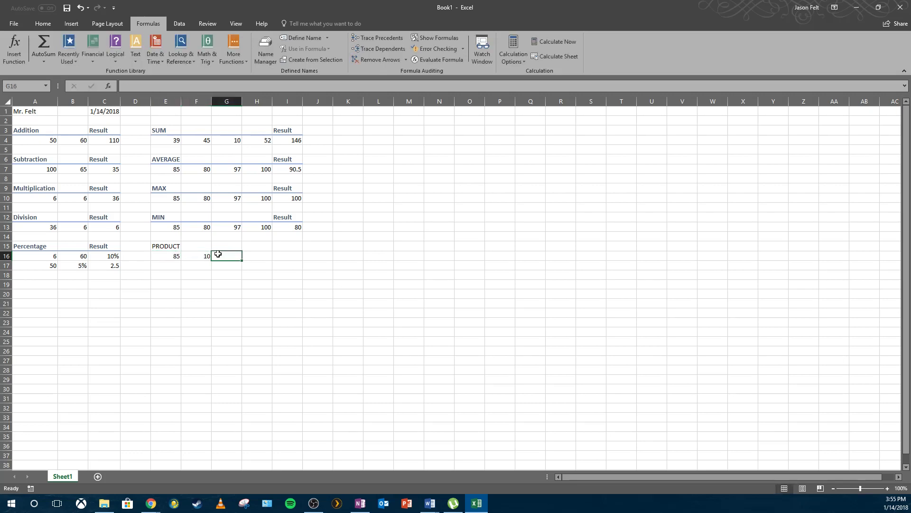
- Complete the PRODUCT section's entries with 1 in cell G16, 2 in cell H16 and the heading Result in cell I15
text(1)
key(Tab)
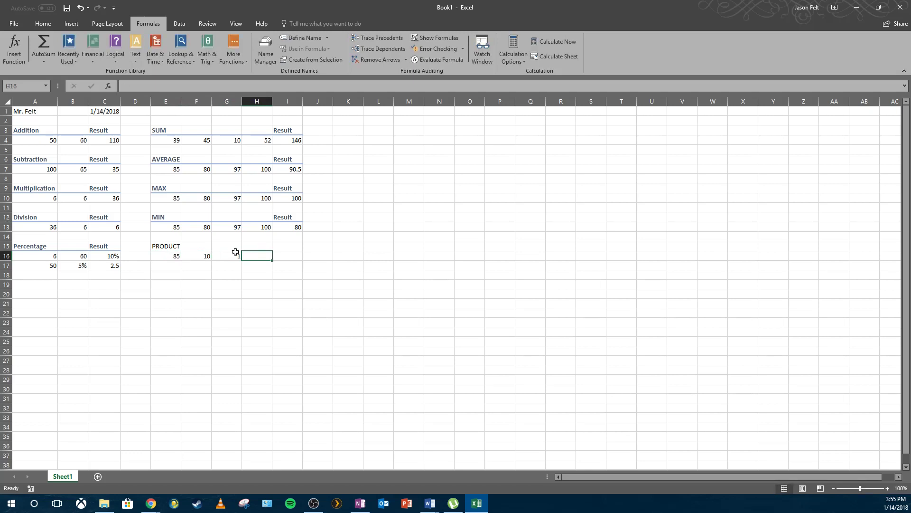
click(282, 245)
text(Result)
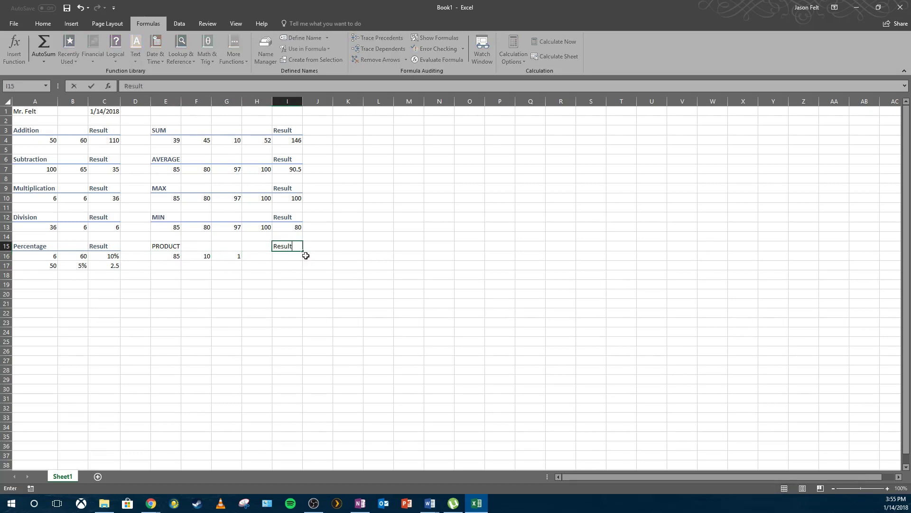
key(Return)
key(Left)
text(2)
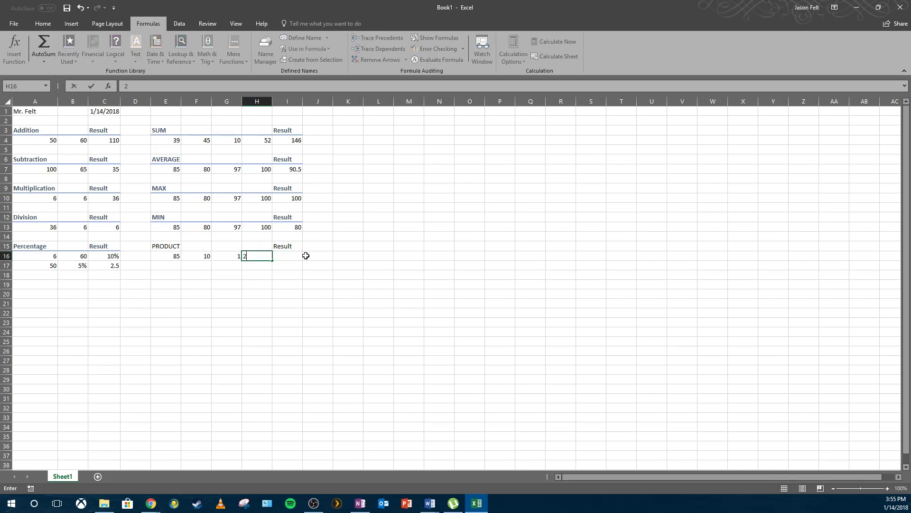
key(Tab)
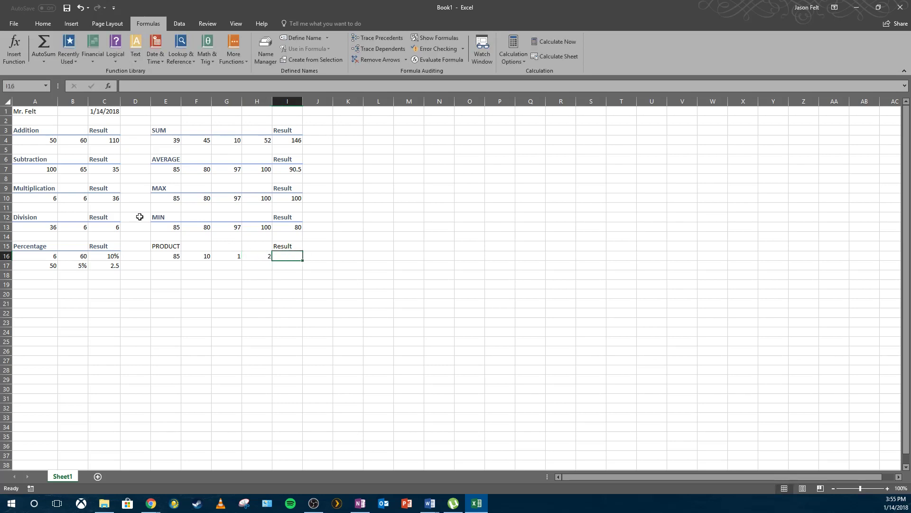
- Calculate the product of the range E16:H16 in cell I16 with the PRODUCT function
text(=)
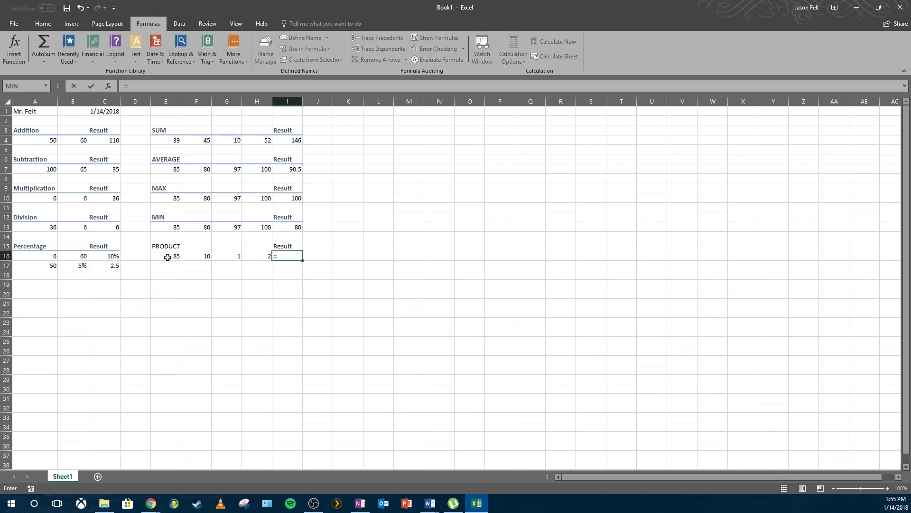
text(PRODUCT()
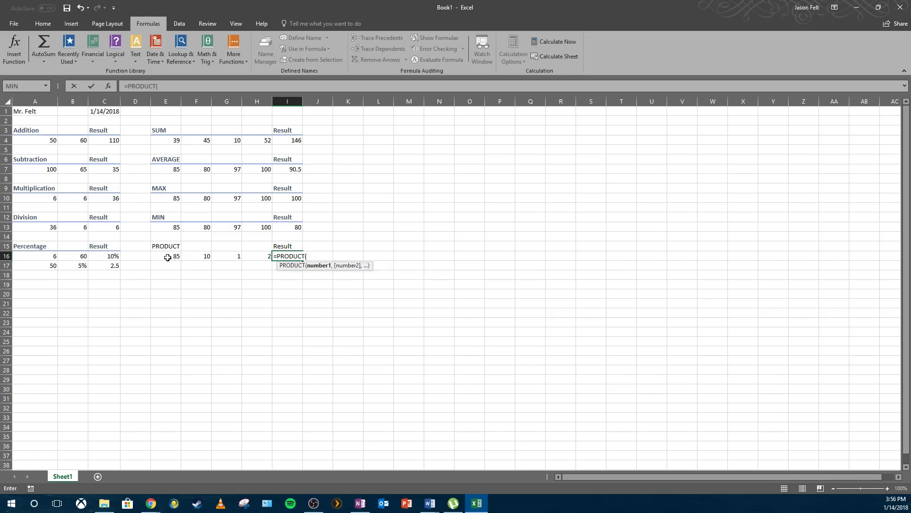
drag(175, 255, 252, 264)
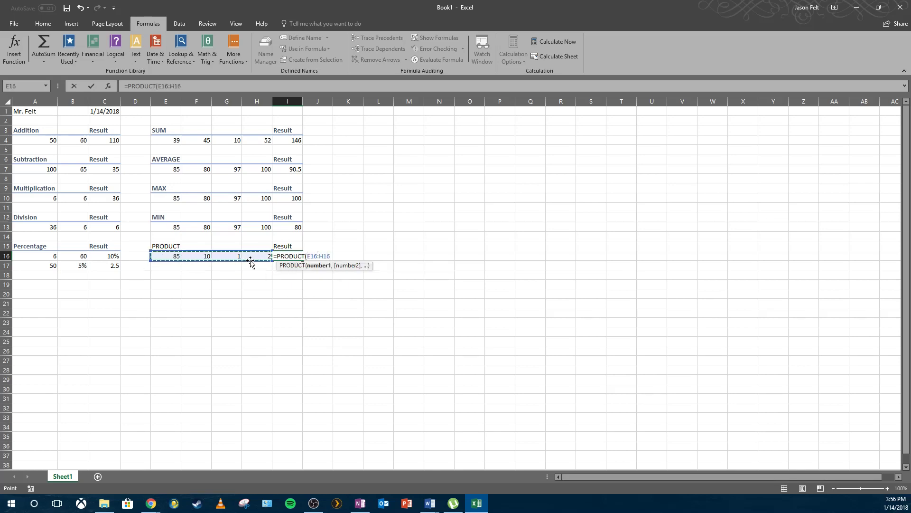
key(Return)
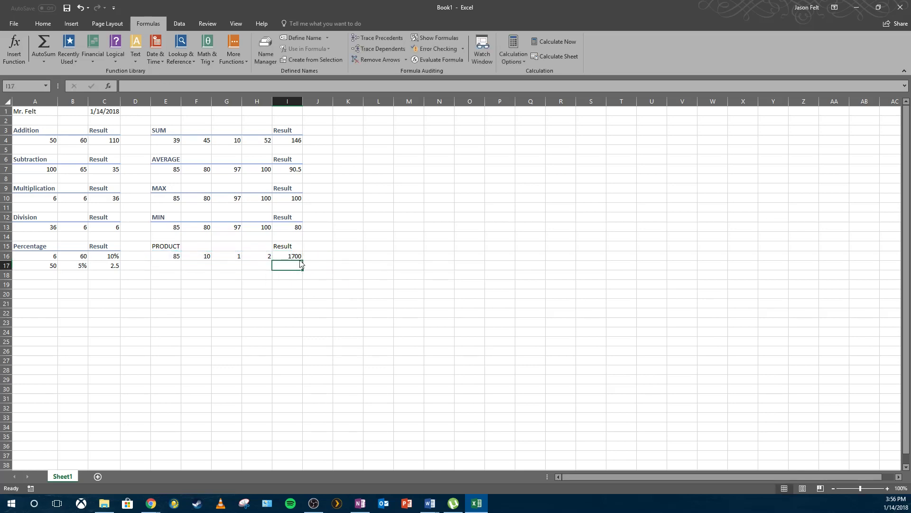
- Apply the Heading 3 cell style to the PRODUCT section's header row, E15:I15
drag(167, 246, 285, 246)
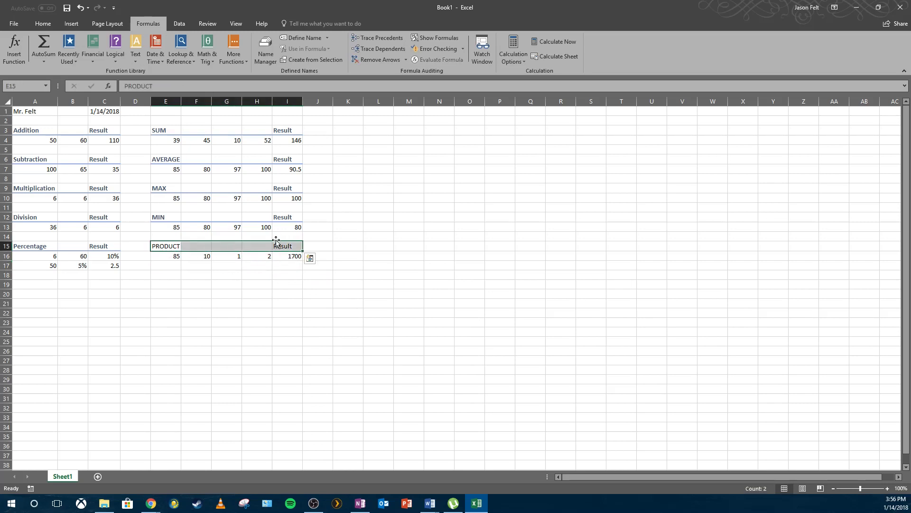
click(44, 23)
click(686, 62)
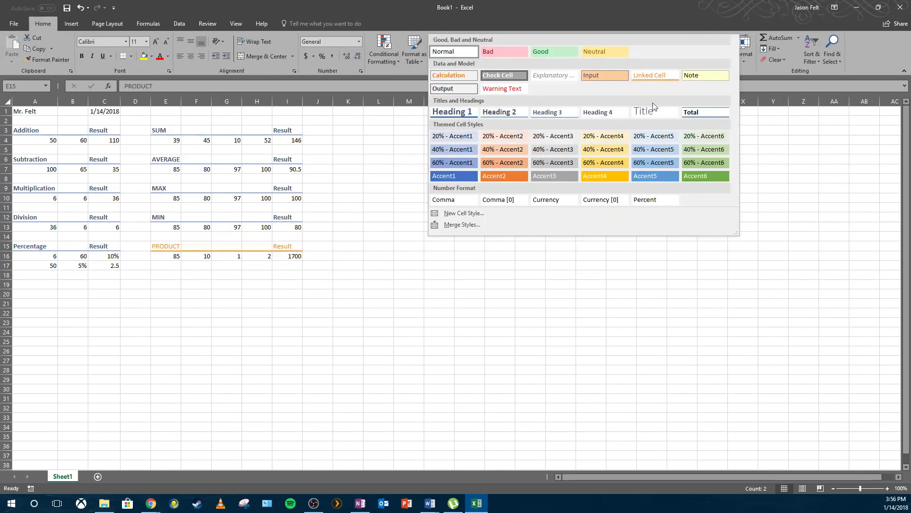
click(469, 266)
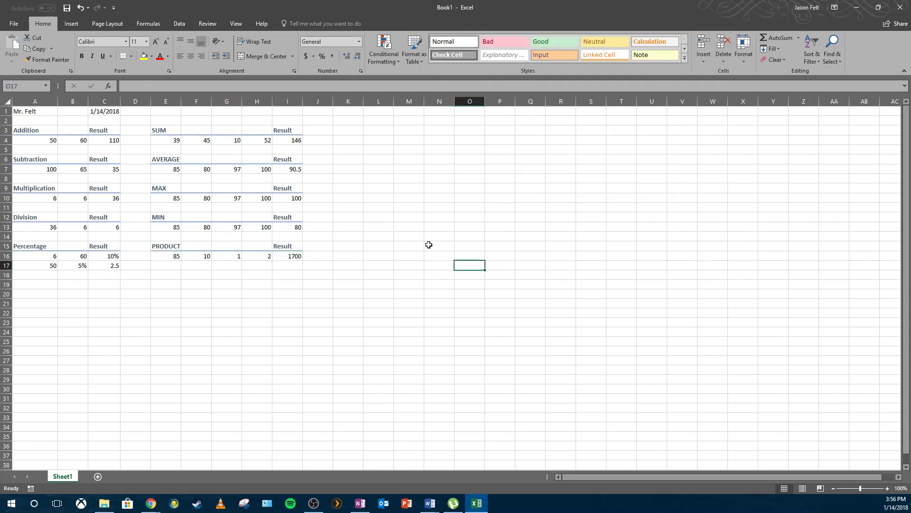
click(173, 133)
drag(73, 139, 243, 236)
click(243, 236)
click(405, 249)
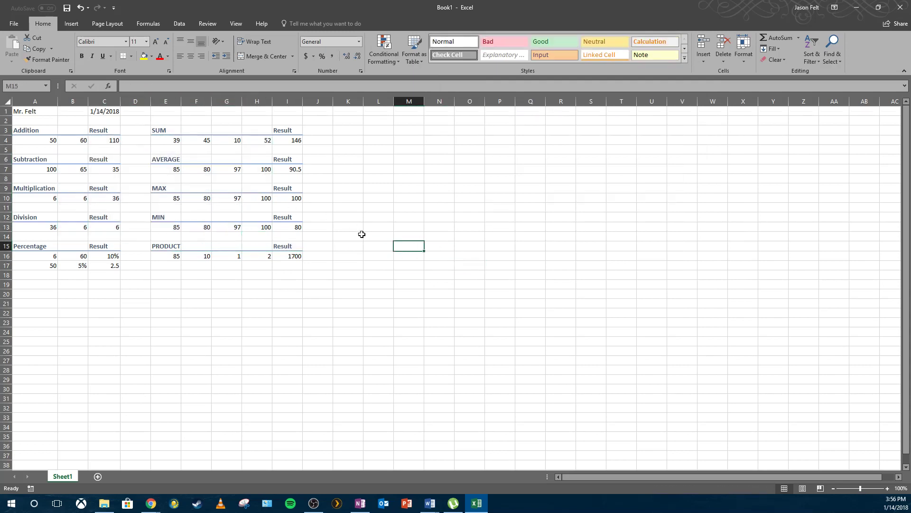
scroll(361, 234, down, 2)
scroll(361, 233, up, 2)
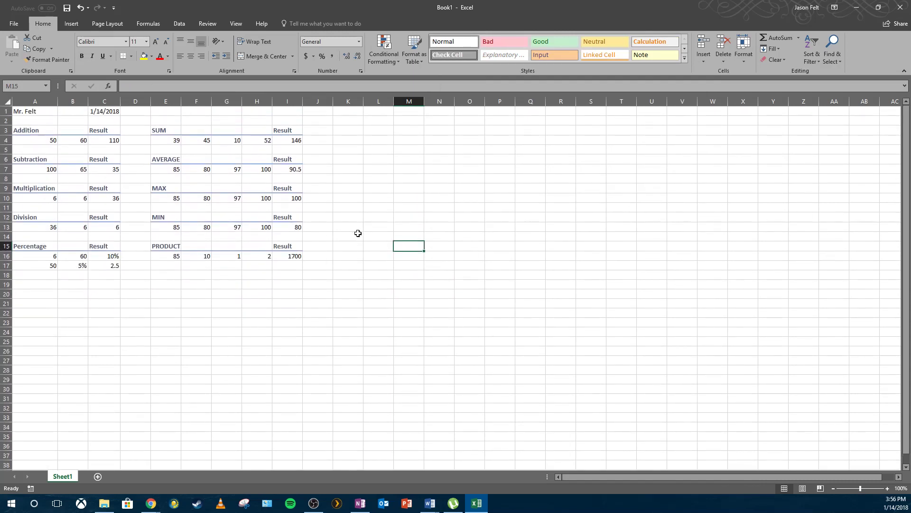